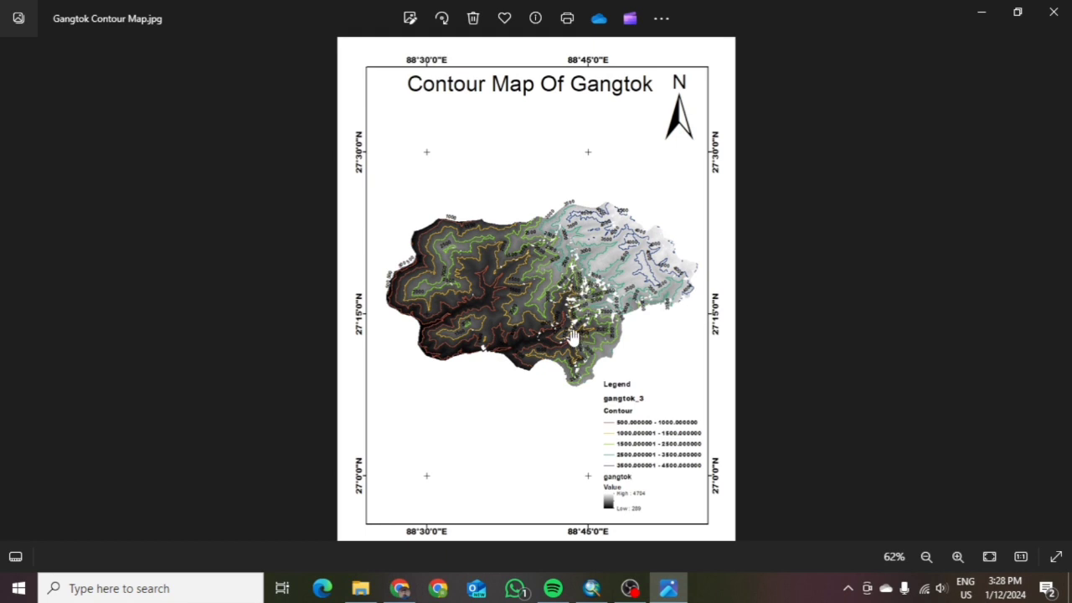
Examine the finished Gangtok contour map image, including its contour lines, elevation labels, coordinate grid and legend.
{"action": "scroll", "coordinate": [501, 328], "scroll_direction": "up", "scroll_amount": 2}
{"action": "scroll", "coordinate": [544, 339], "scroll_direction": "down", "scroll_amount": 2}
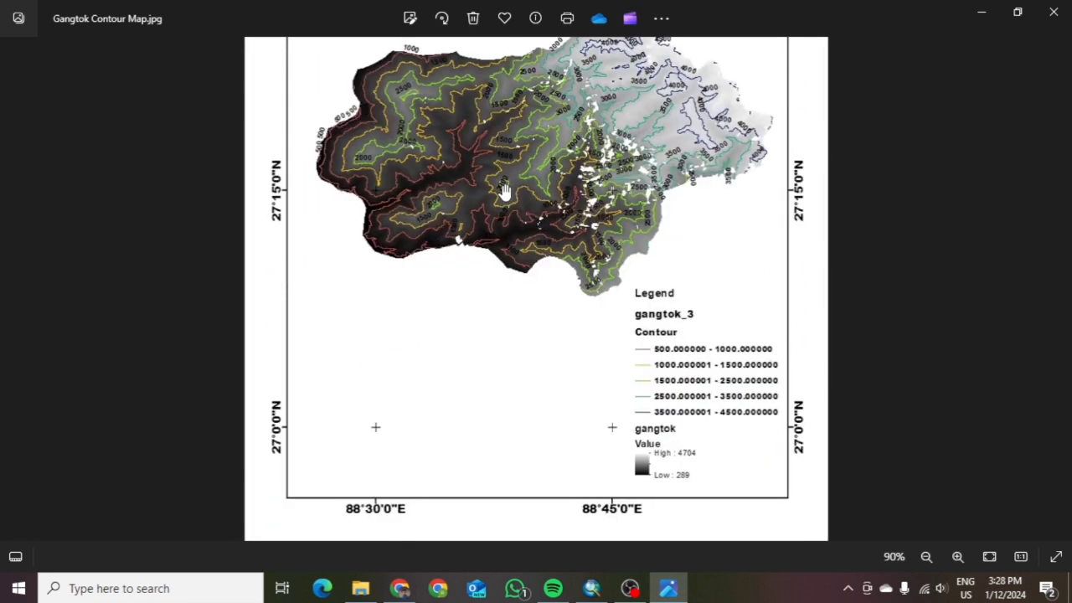
{"action": "scroll", "coordinate": [561, 361], "scroll_direction": "up", "scroll_amount": 3}
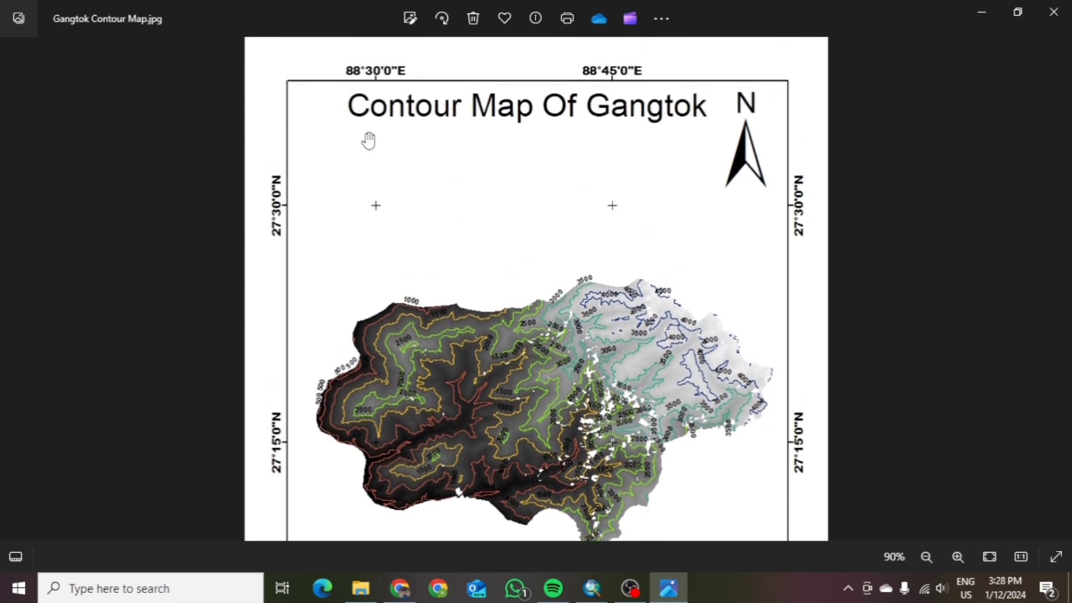
{"action": "scroll", "coordinate": [628, 274], "scroll_direction": "down", "scroll_amount": 4}
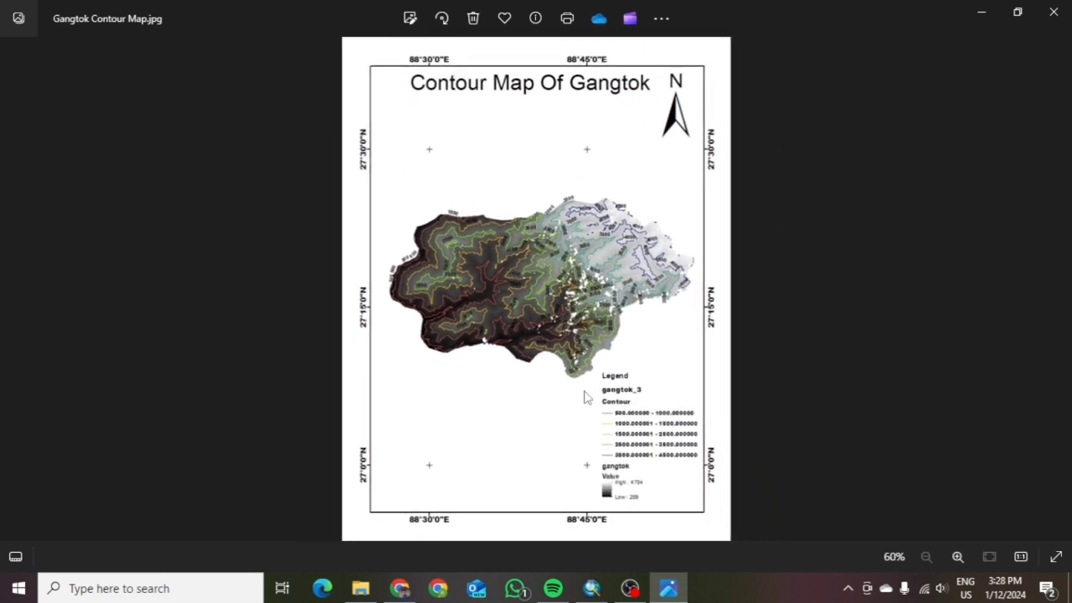
{"action": "scroll", "coordinate": [633, 447], "scroll_direction": "up", "scroll_amount": 4}
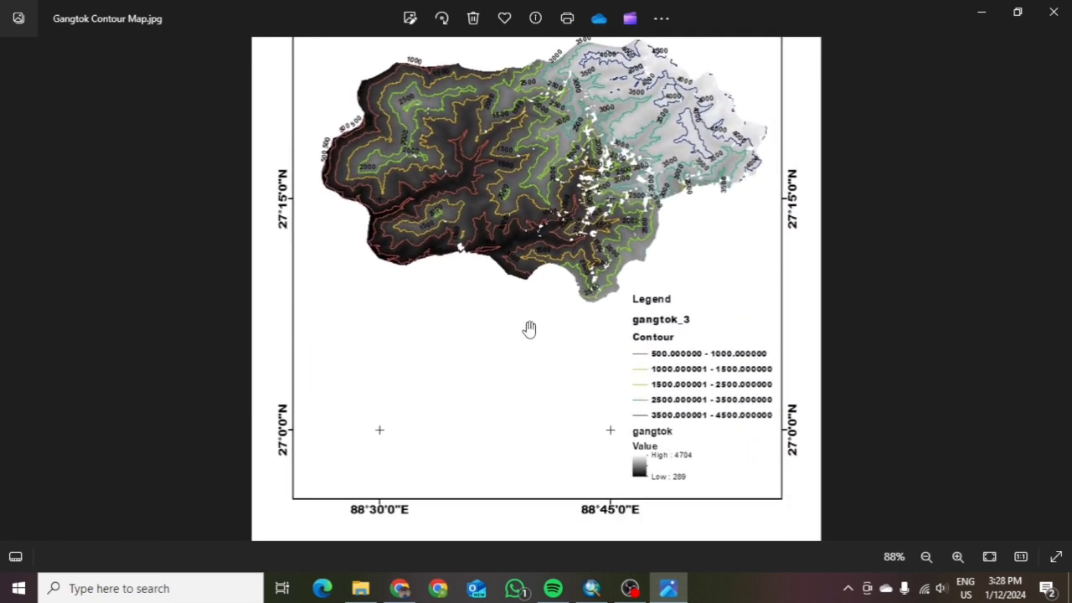
{"action": "scroll", "coordinate": [502, 285], "scroll_direction": "up", "scroll_amount": 2}
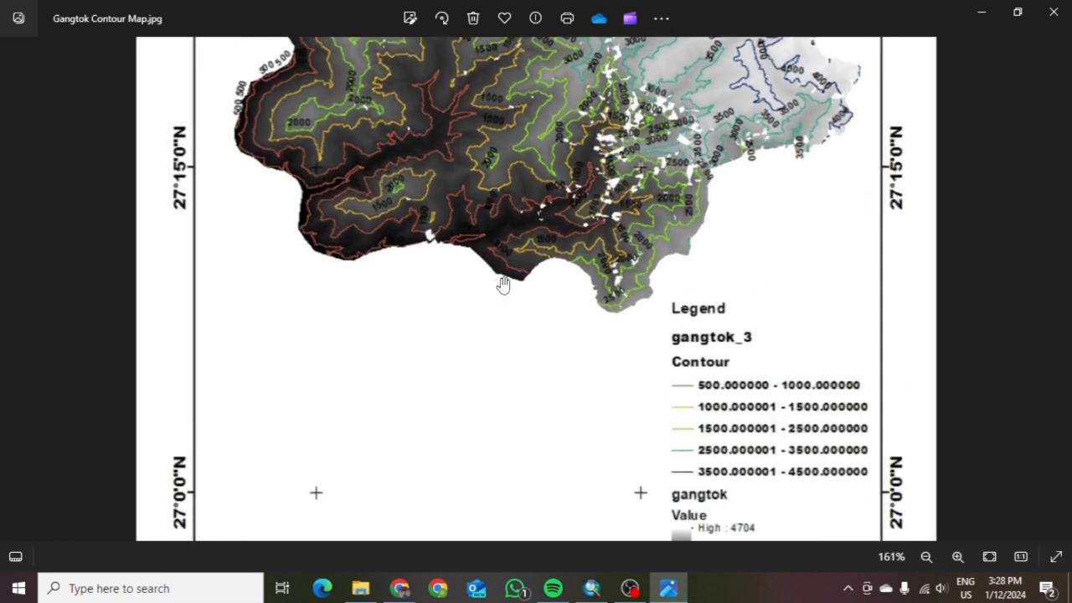
{"action": "scroll", "coordinate": [506, 287], "scroll_direction": "down", "scroll_amount": 5}
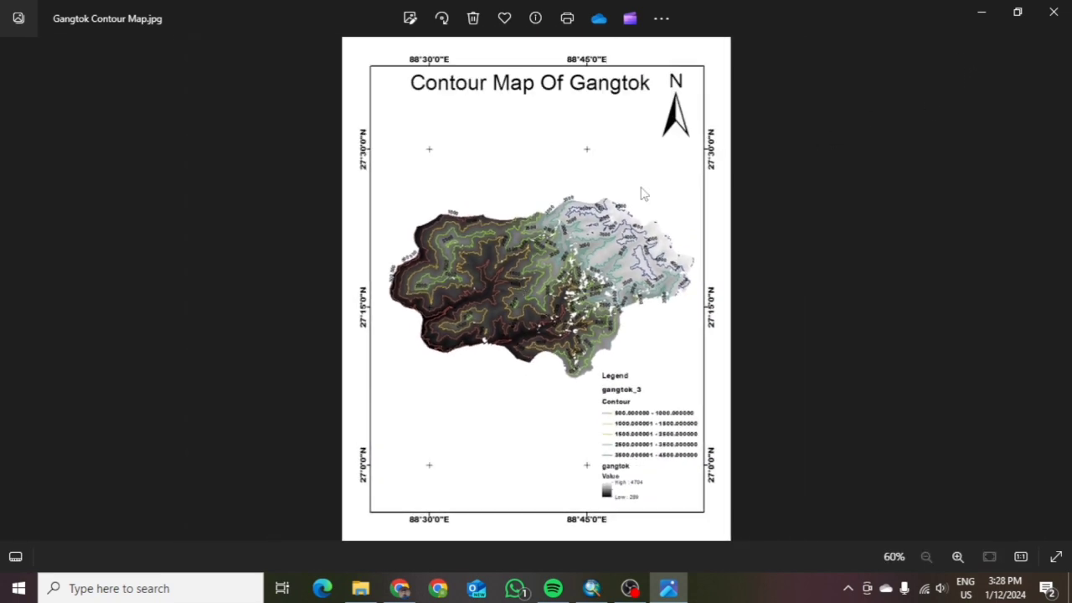
{"action": "left_click", "coordinate": [982, 12]}
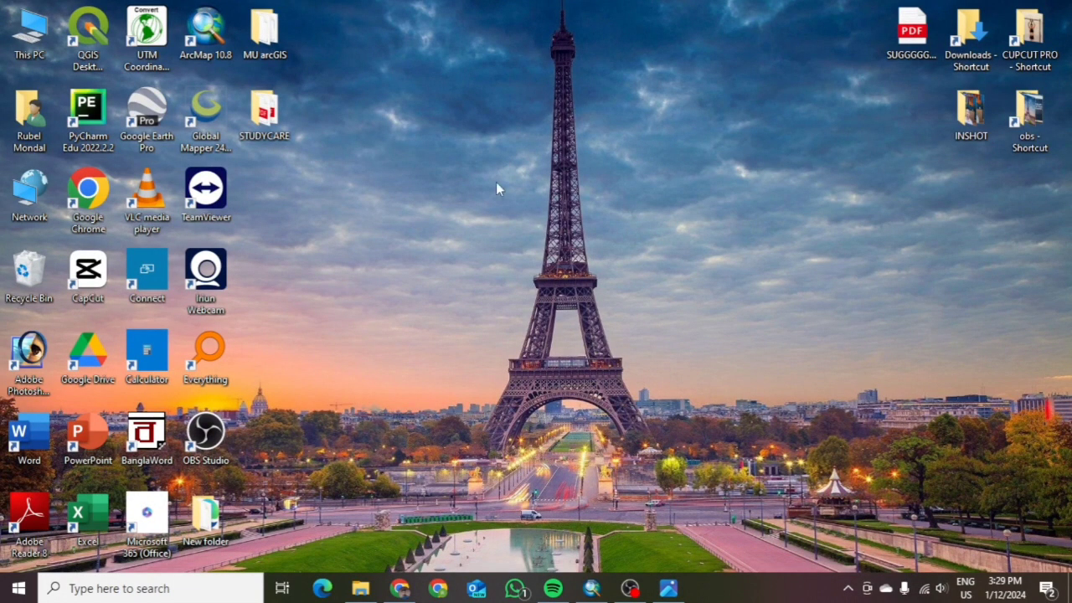
Start ArcMap and locate the Gangtok DEM file inside New folder in File Explorer.
{"action": "double_click", "coordinate": [205, 31]}
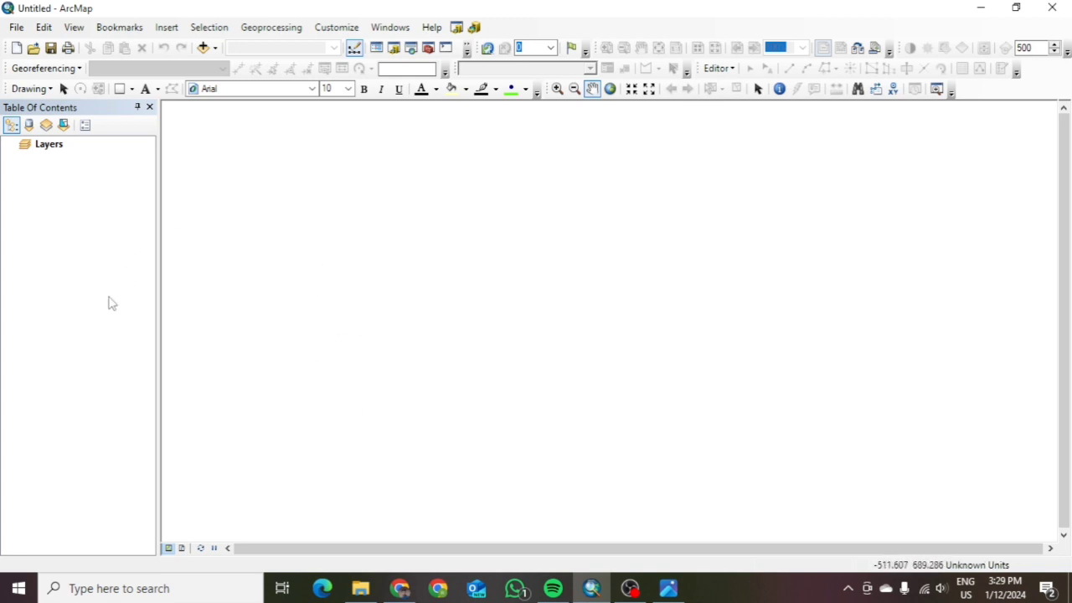
{"action": "left_click", "coordinate": [360, 588]}
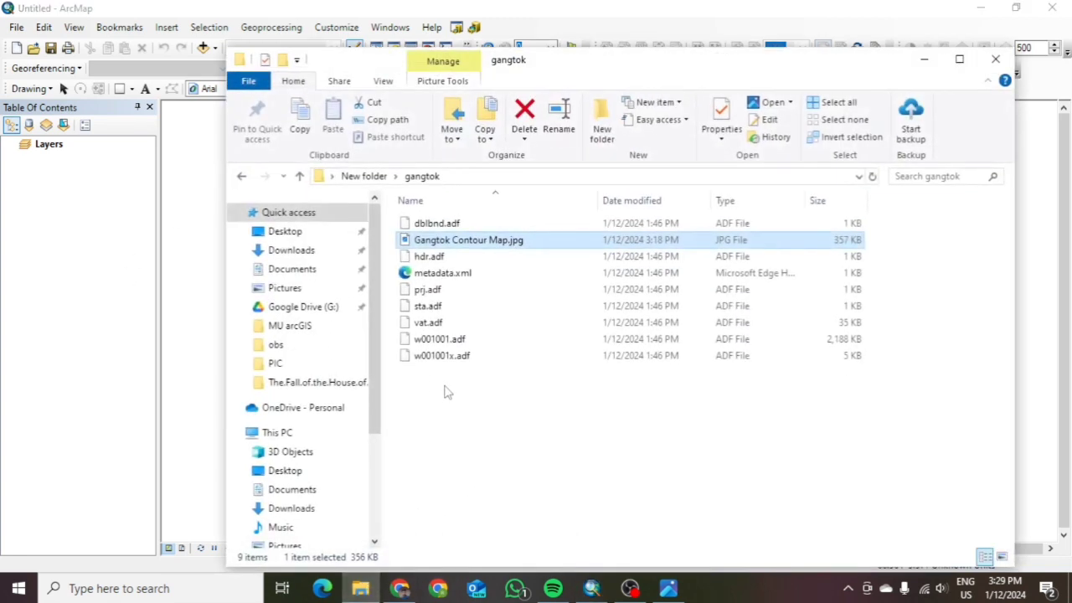
{"action": "left_click", "coordinate": [364, 176]}
{"action": "scroll", "coordinate": [485, 402], "scroll_direction": "down", "scroll_amount": 7}
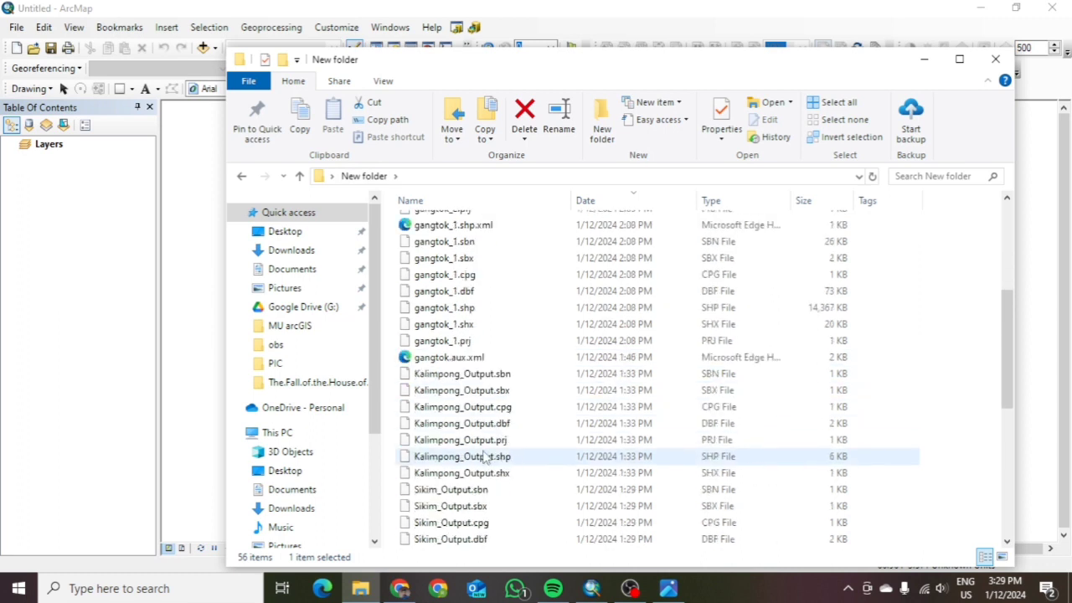
{"action": "scroll", "coordinate": [489, 452], "scroll_direction": "down", "scroll_amount": 2}
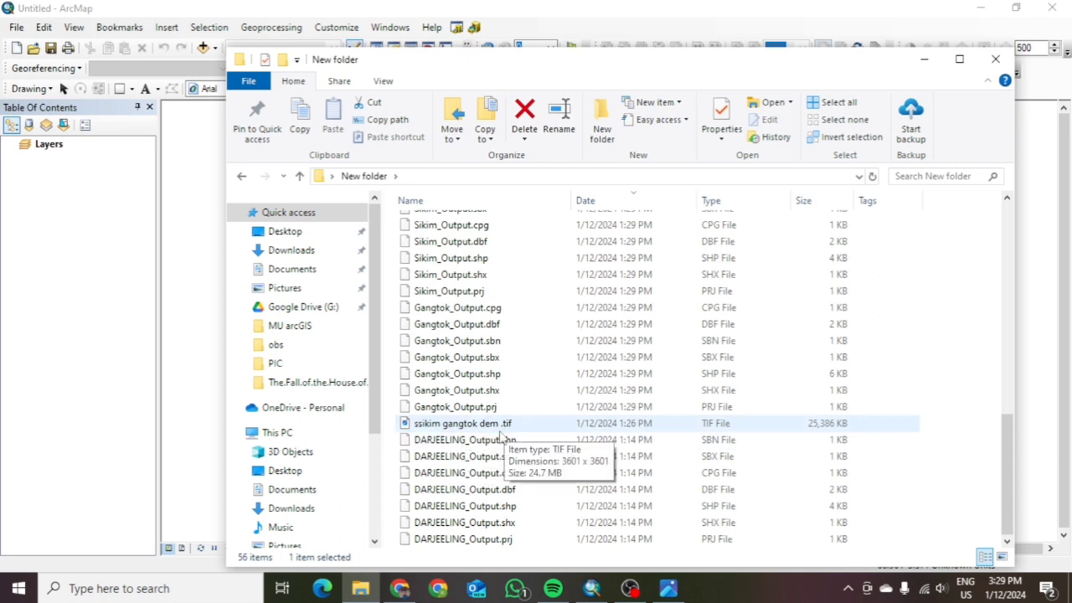
Add ssikim gangtok dem .tif to the map as a layer and build its pyramids with the default settings.
{"action": "left_click", "coordinate": [483, 443]}
{"action": "left_click", "coordinate": [496, 427]}
{"action": "left_click", "coordinate": [491, 439]}
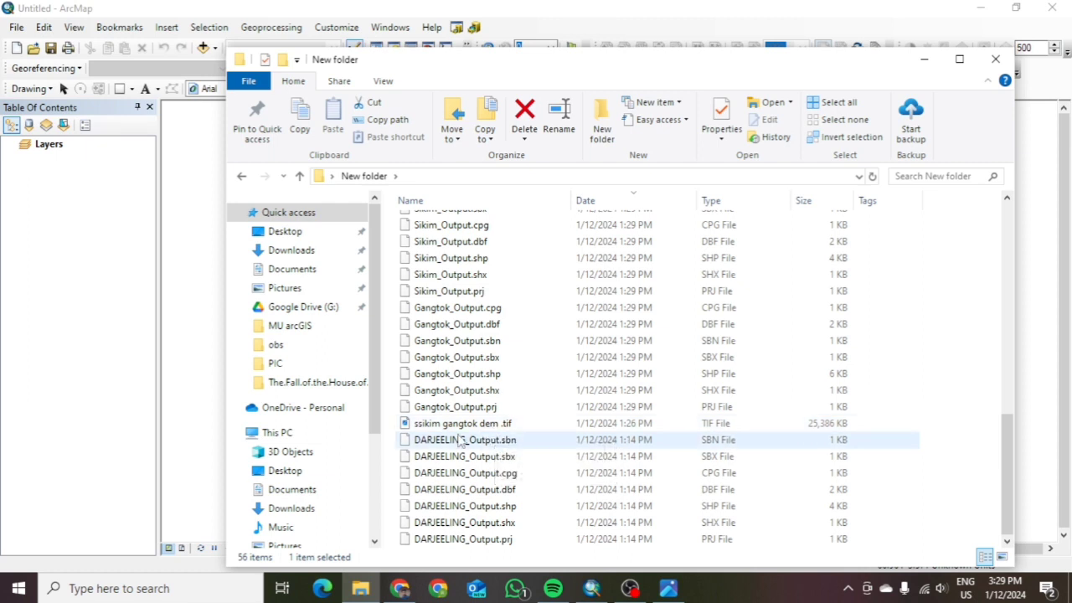
{"action": "left_click", "coordinate": [494, 427]}
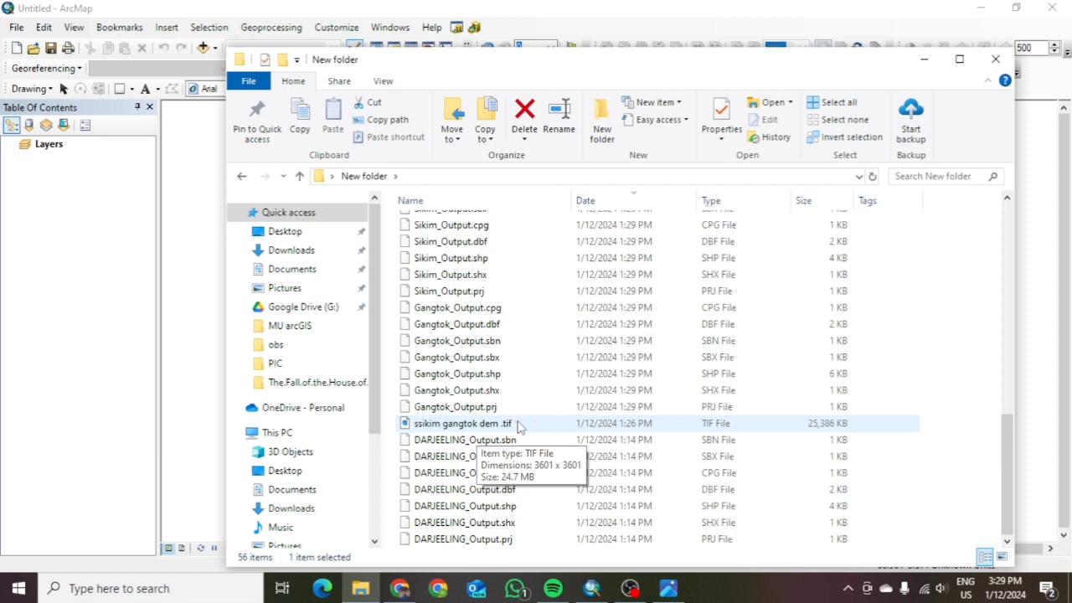
{"action": "left_click", "coordinate": [521, 425]}
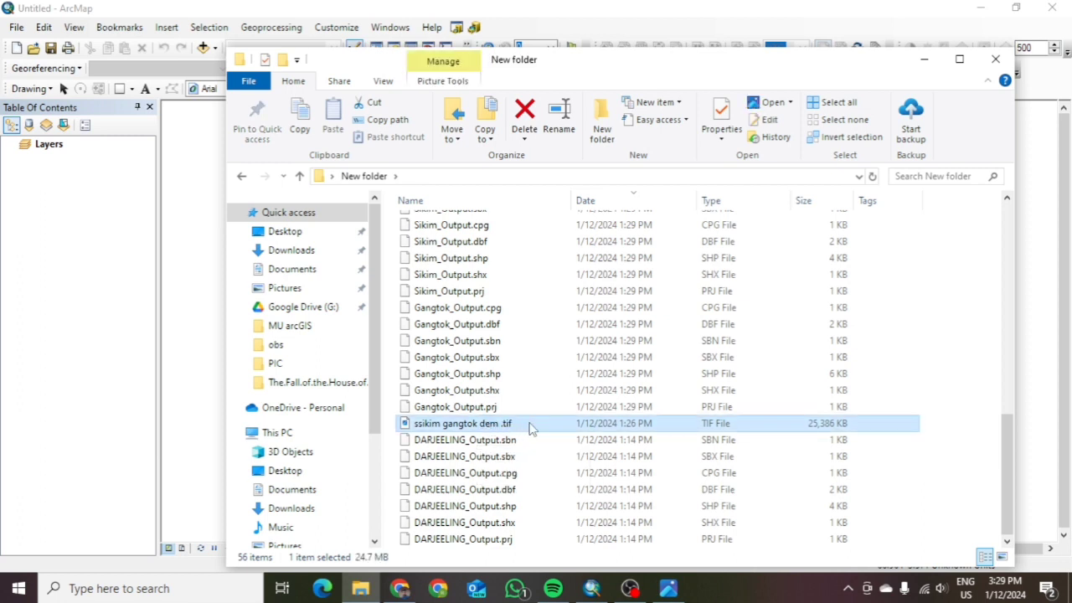
{"action": "left_click_drag", "start_coordinate": [529, 427], "coordinate": [82, 377]}
{"action": "left_click_drag", "start_coordinate": [48, 275], "coordinate": [50, 276]}
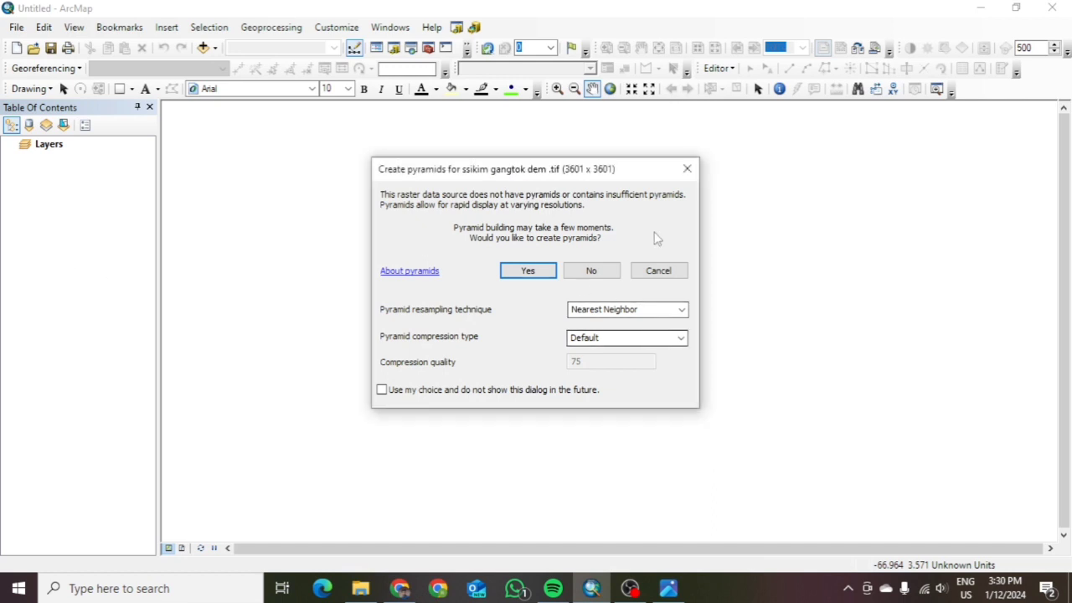
{"action": "left_click", "coordinate": [527, 271]}
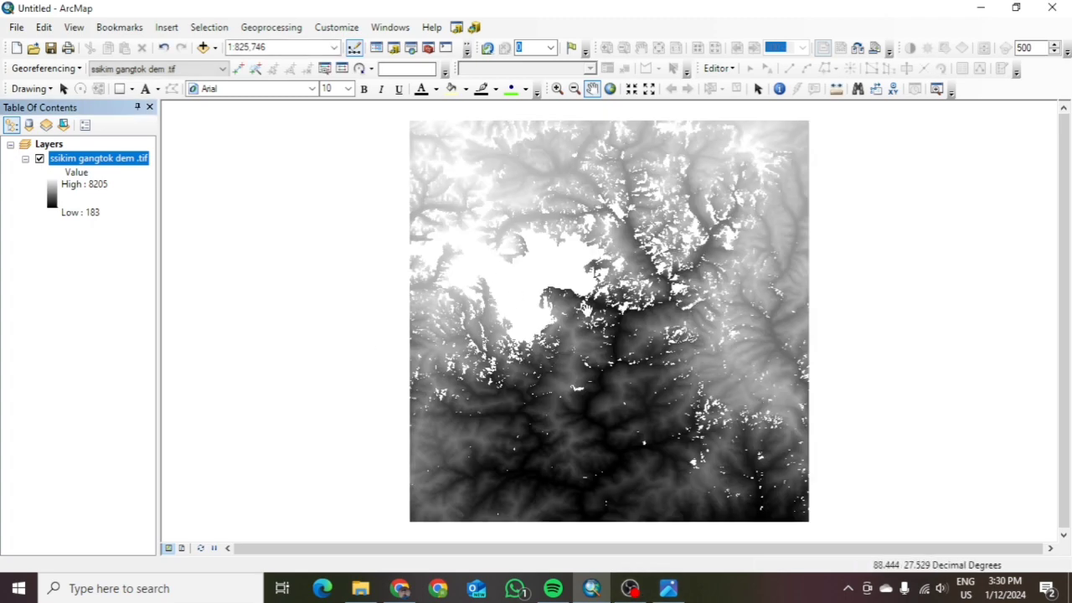
Add the Sikim_Output.shp boundary from New folder and place the DEM layer beneath it in the layer order.
{"action": "scroll", "coordinate": [586, 326], "scroll_direction": "down", "scroll_amount": 2}
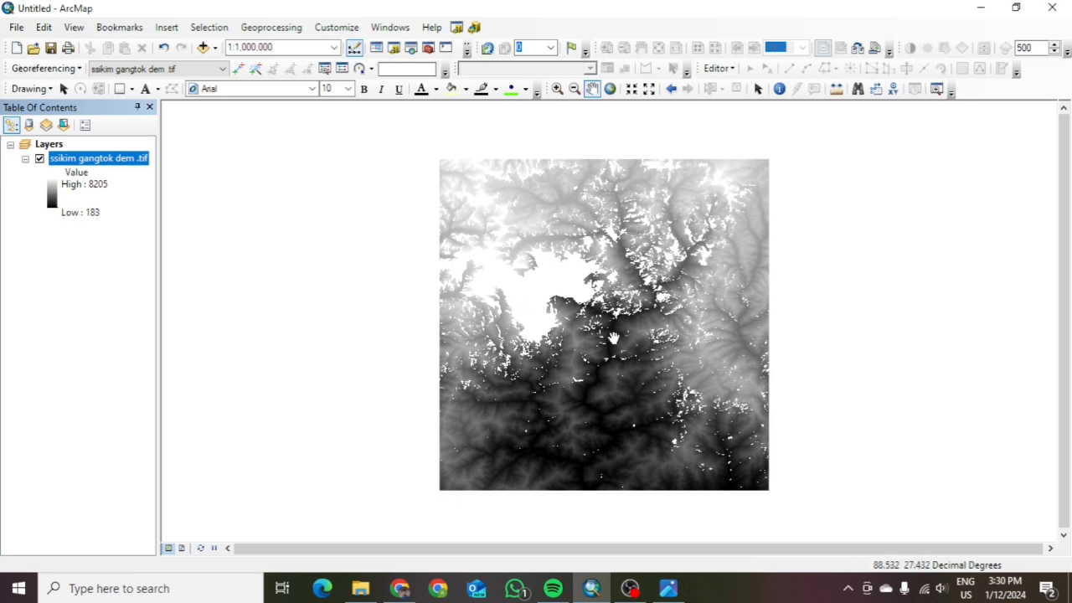
{"action": "left_click", "coordinate": [360, 588]}
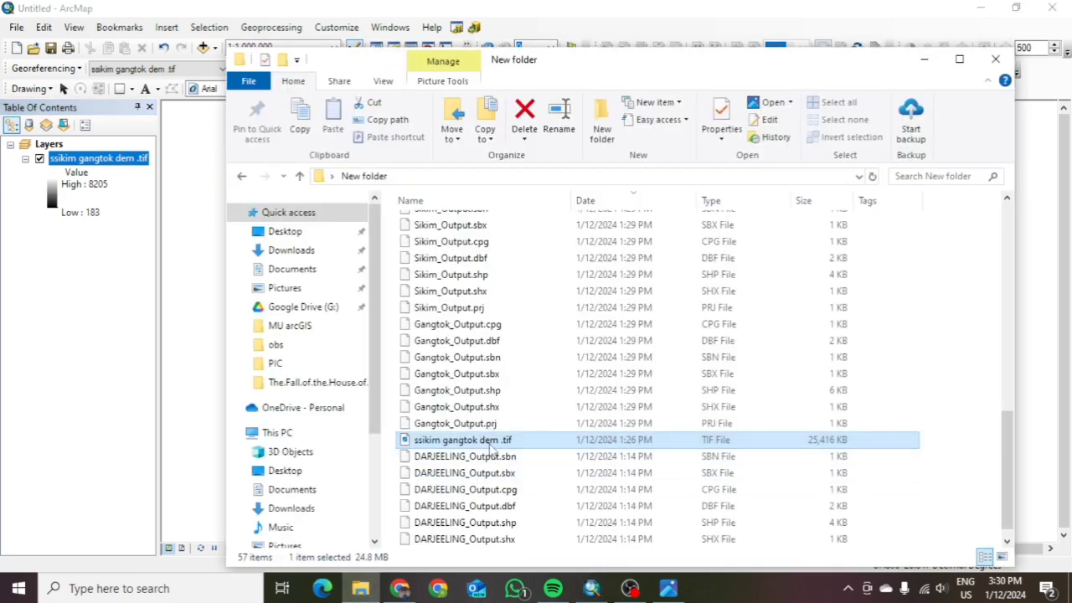
{"action": "scroll", "coordinate": [552, 385], "scroll_direction": "up", "scroll_amount": 1}
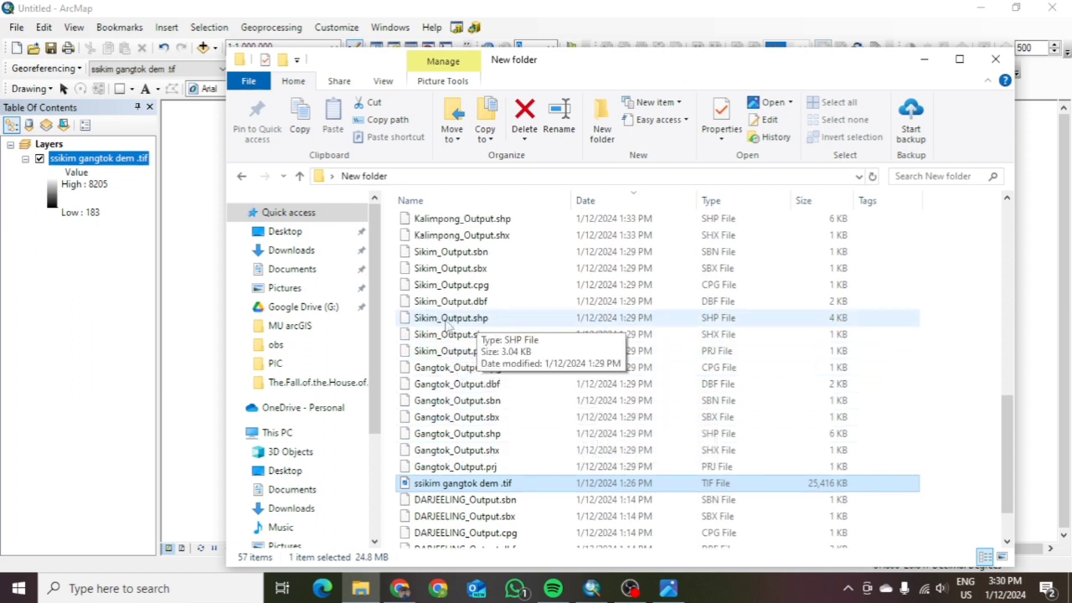
{"action": "left_click_drag", "start_coordinate": [489, 320], "coordinate": [95, 270]}
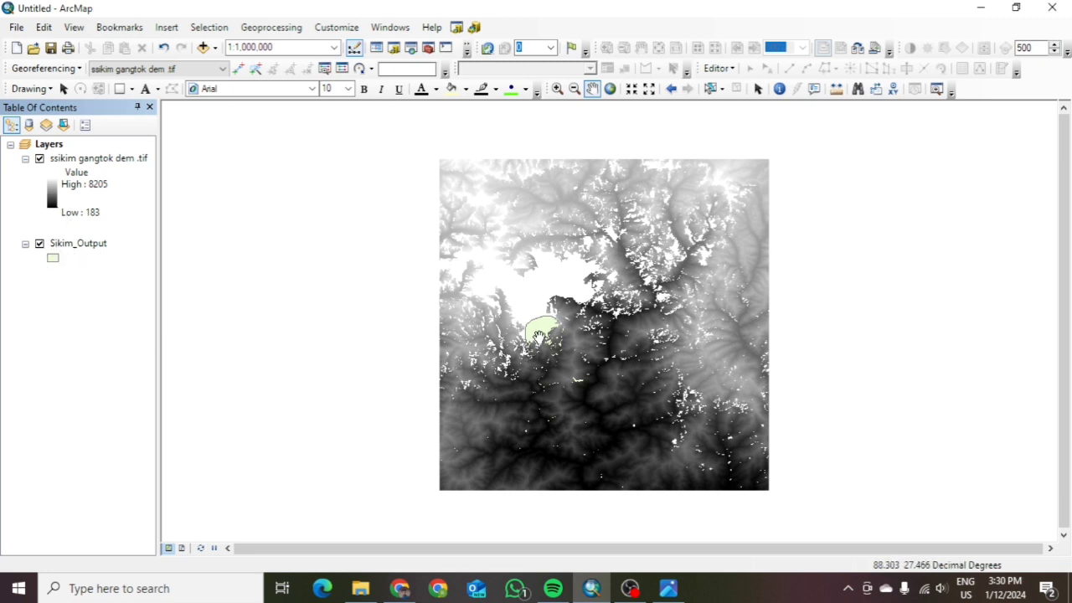
{"action": "mouse_move", "coordinate": [50, 164]}
{"action": "left_mouse_down"}
{"action": "mouse_move", "coordinate": [77, 251]}
{"action": "mouse_move", "coordinate": [65, 289]}
{"action": "left_mouse_up"}
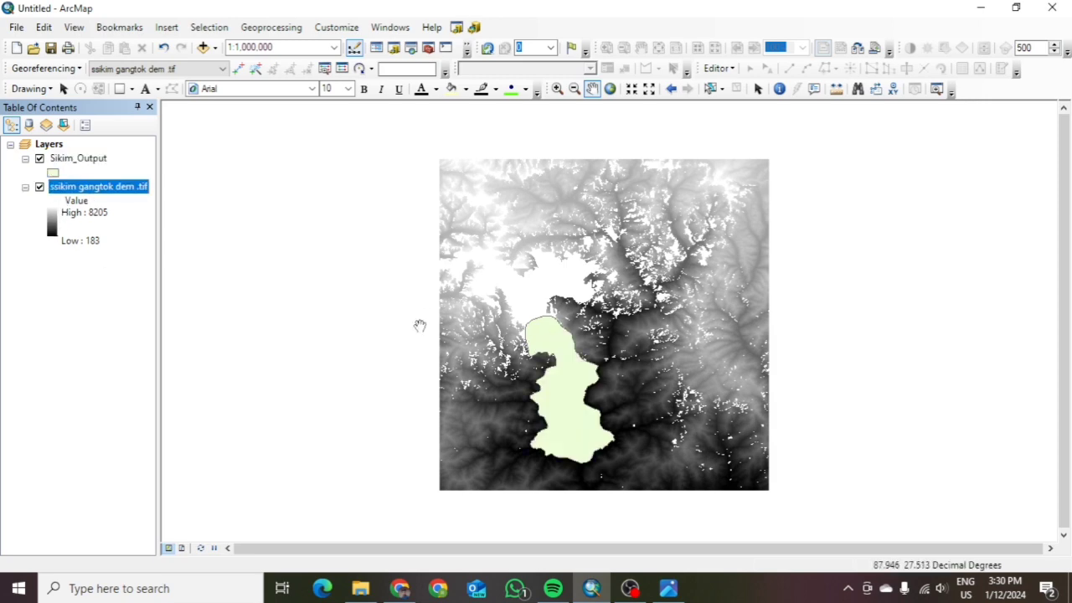
{"action": "scroll", "coordinate": [633, 315], "scroll_direction": "up", "scroll_amount": 1}
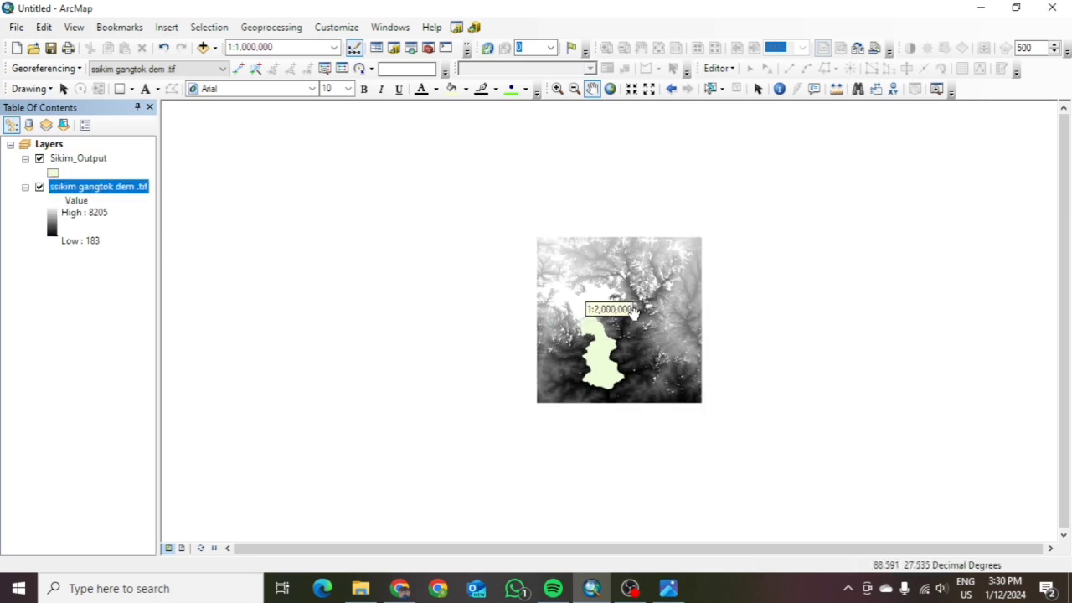
{"action": "scroll", "coordinate": [634, 316], "scroll_direction": "down", "scroll_amount": 2}
{"action": "left_click_drag", "start_coordinate": [540, 422], "coordinate": [541, 370]}
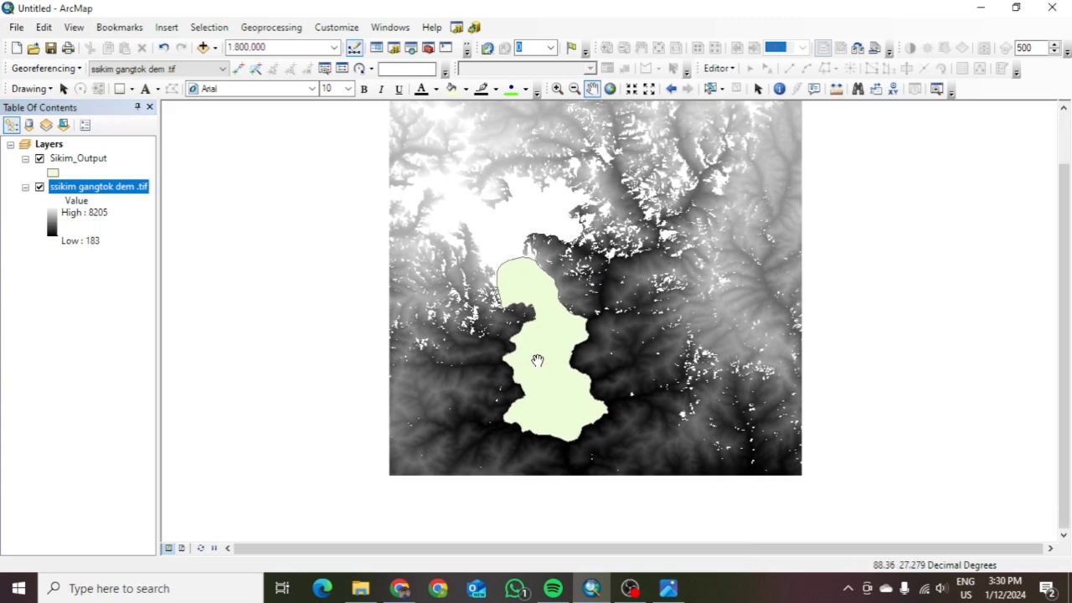
{"action": "scroll", "coordinate": [539, 362], "scroll_direction": "down", "scroll_amount": 2}
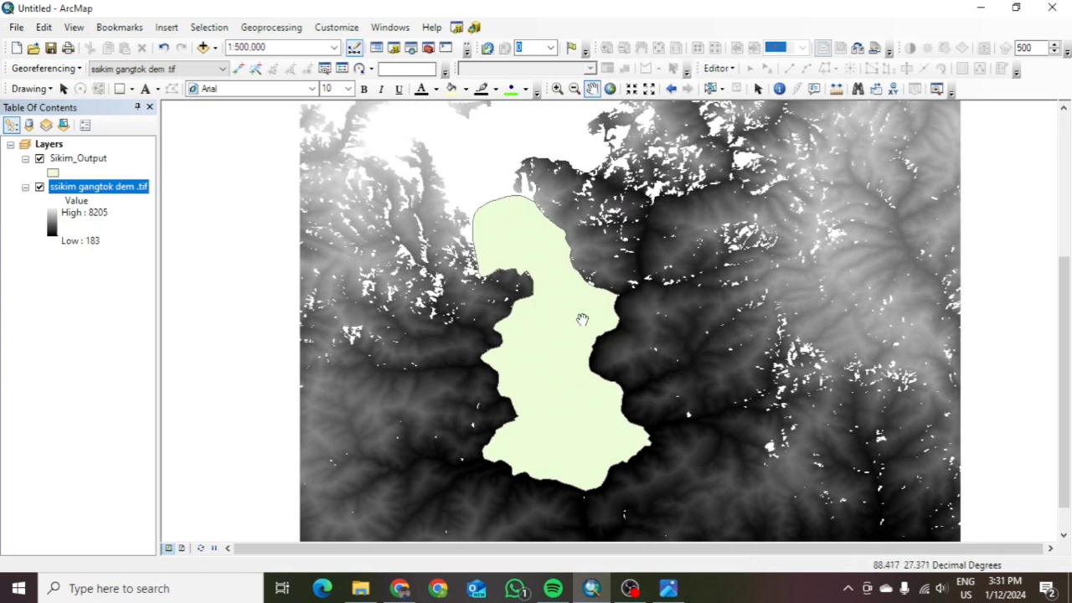
{"action": "scroll", "coordinate": [565, 392], "scroll_direction": "up", "scroll_amount": 3}
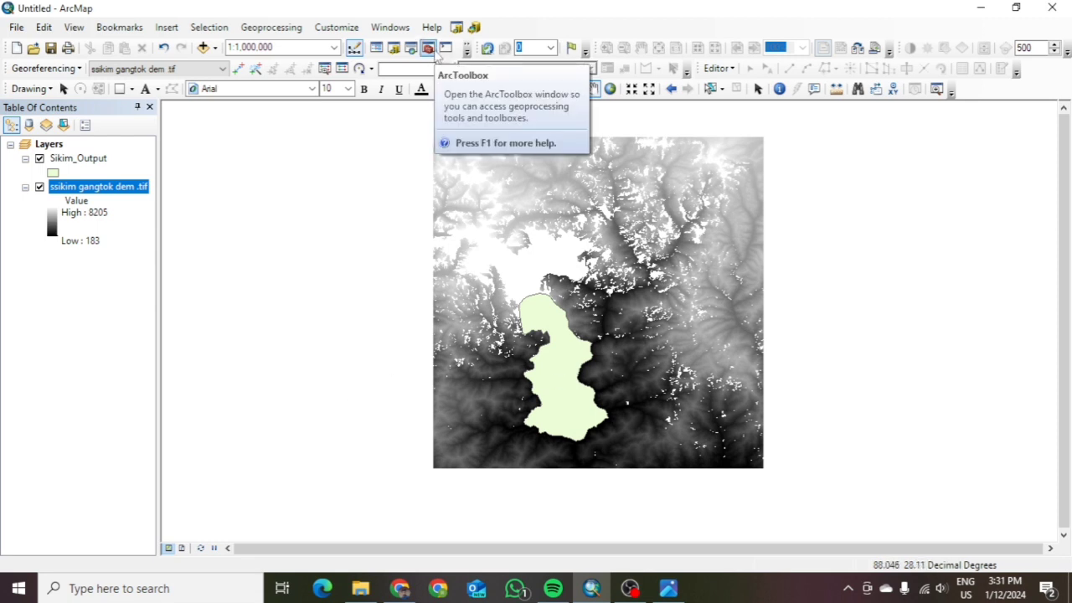
Open the Extract by Mask tool from the Spatial Analyst extraction tools and move its dialog clear of the layer list and boundary.
{"action": "left_click", "coordinate": [428, 49]}
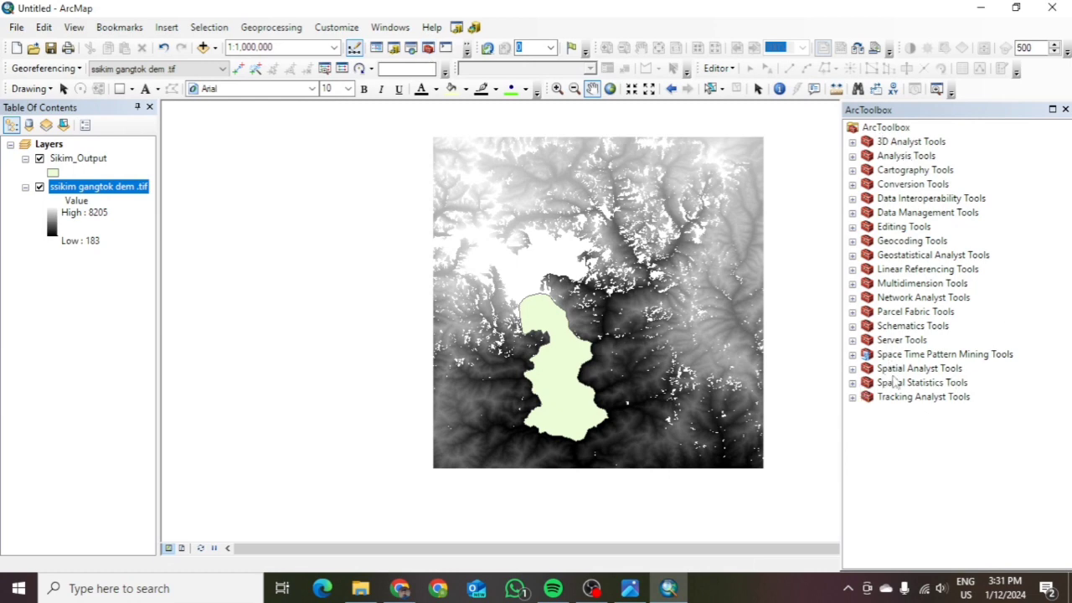
{"action": "left_click", "coordinate": [853, 368]}
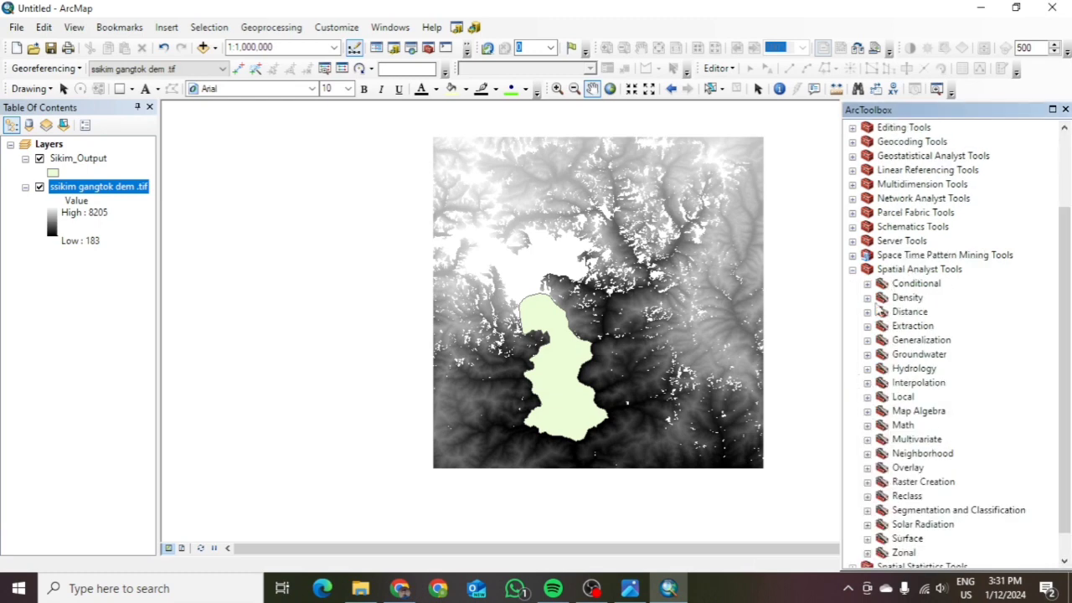
{"action": "left_click", "coordinate": [868, 326]}
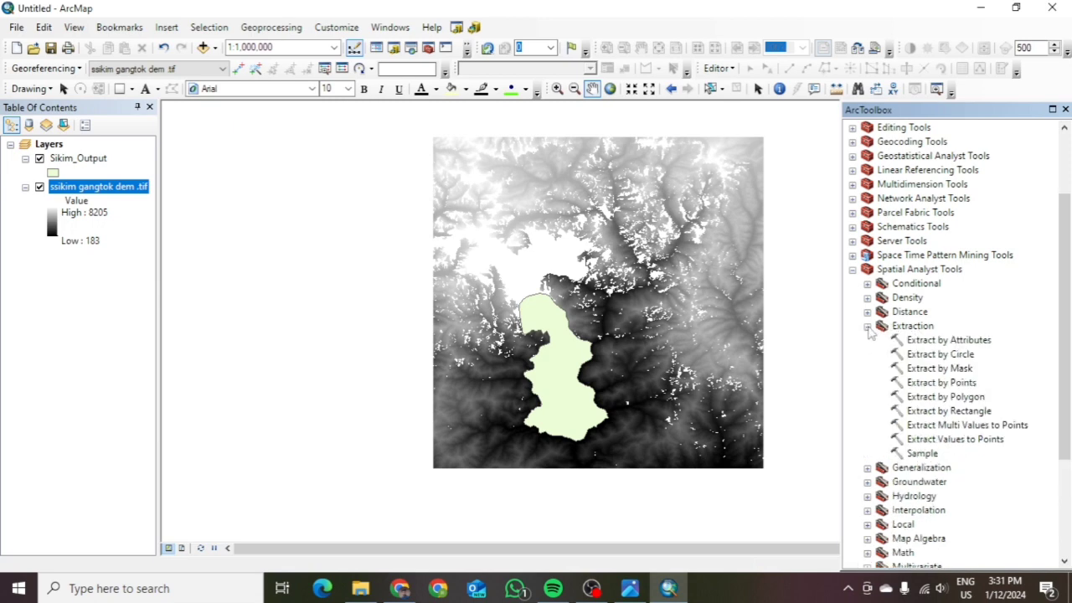
{"action": "double_click", "coordinate": [929, 370]}
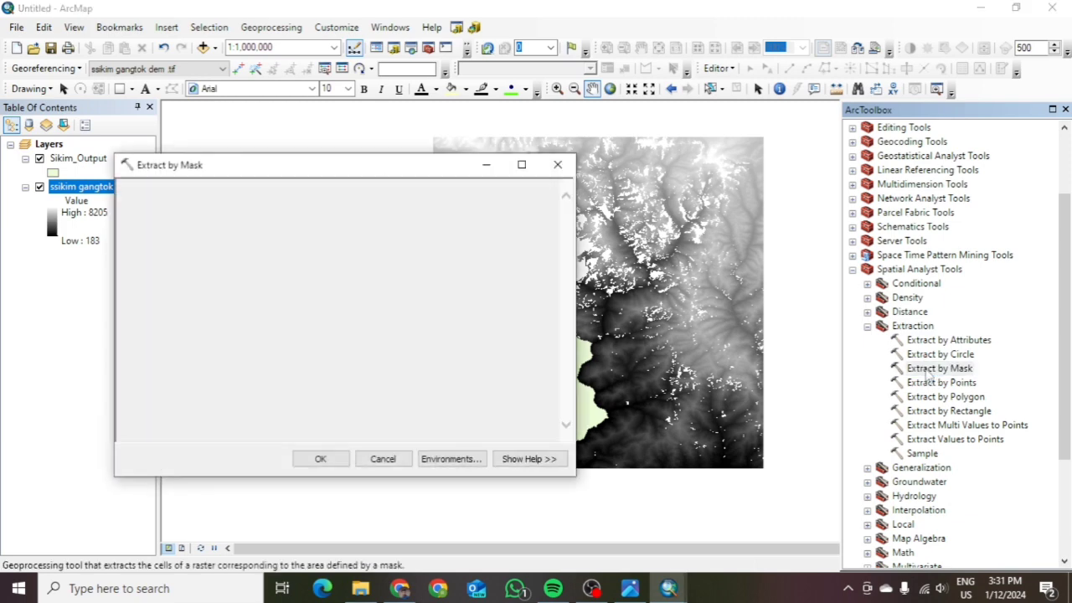
{"action": "left_click_drag", "start_coordinate": [349, 167], "coordinate": [514, 217]}
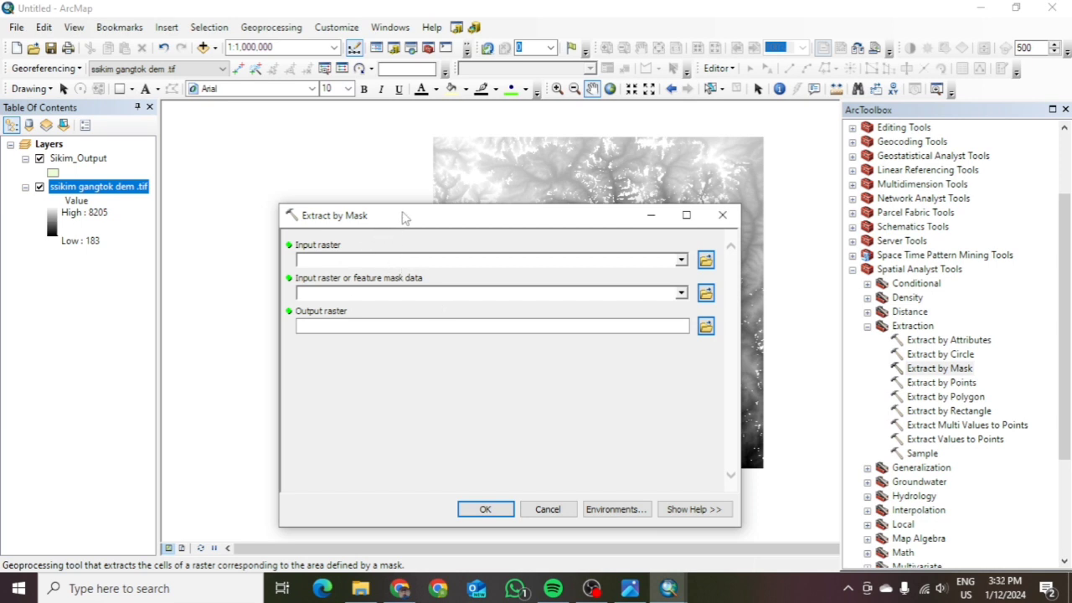
{"action": "left_click_drag", "start_coordinate": [402, 217], "coordinate": [456, 223]}
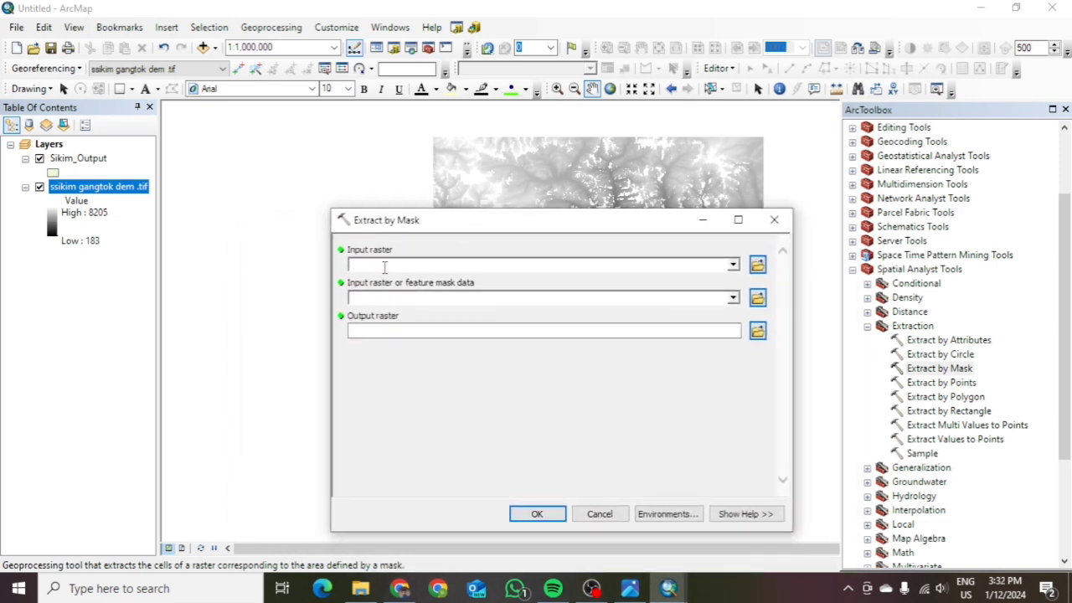
{"action": "left_click_drag", "start_coordinate": [499, 221], "coordinate": [827, 252]}
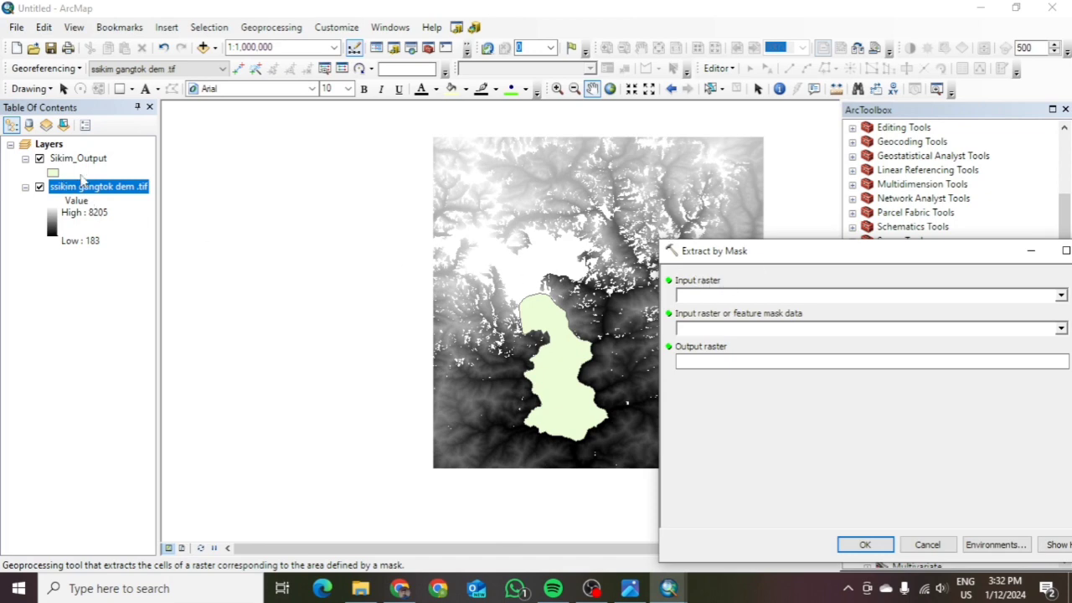
Set the ssikim gangtok dem .tif layer as the input raster for Extract by Mask.
{"action": "left_click_drag", "start_coordinate": [71, 163], "coordinate": [714, 300]}
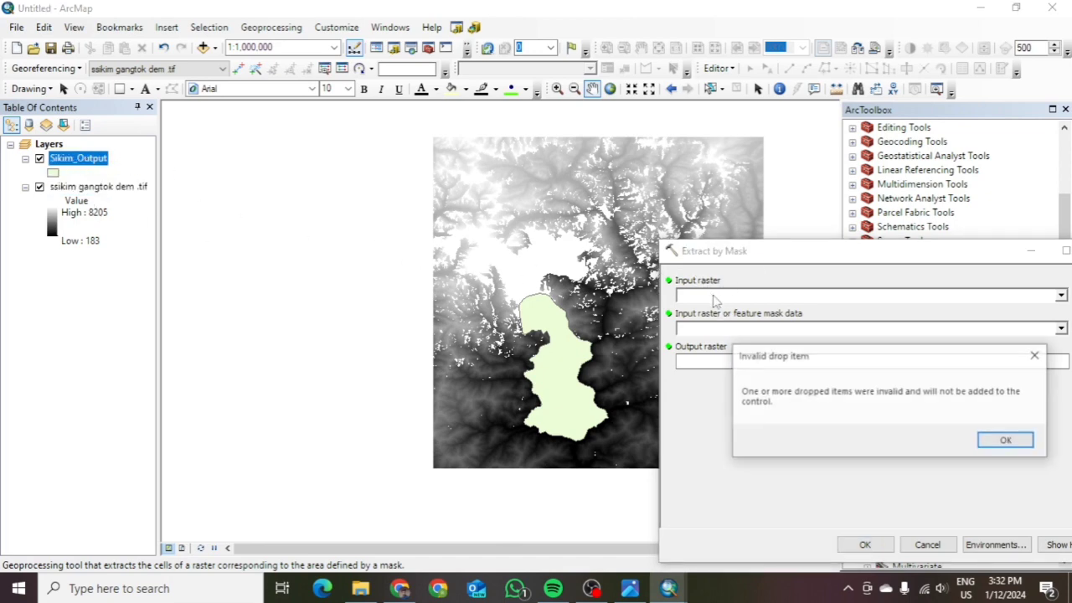
{"action": "left_click", "coordinate": [1005, 439]}
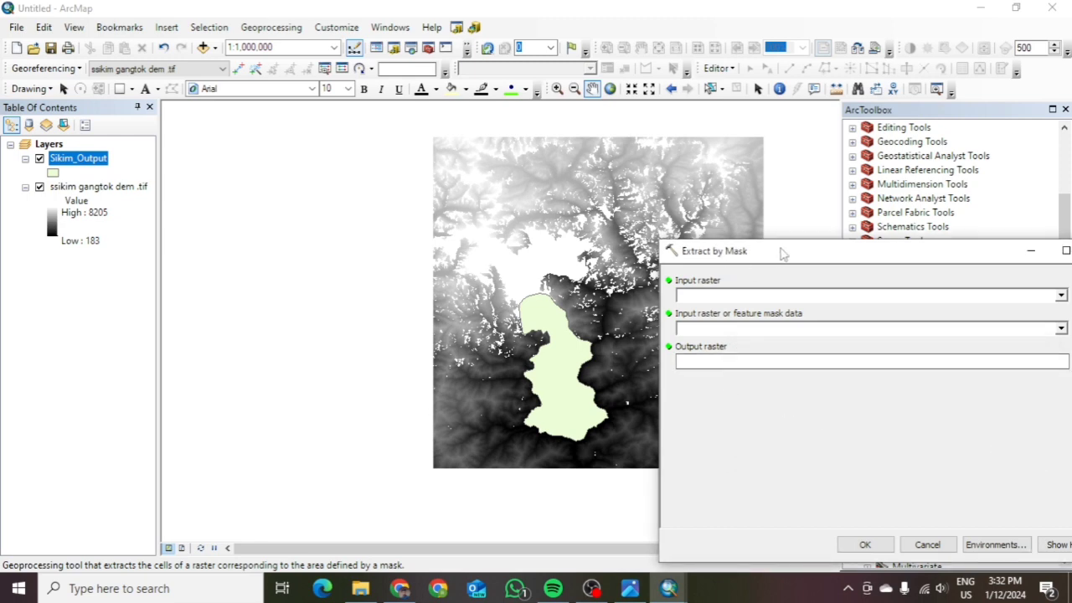
{"action": "left_click_drag", "start_coordinate": [89, 191], "coordinate": [708, 292]}
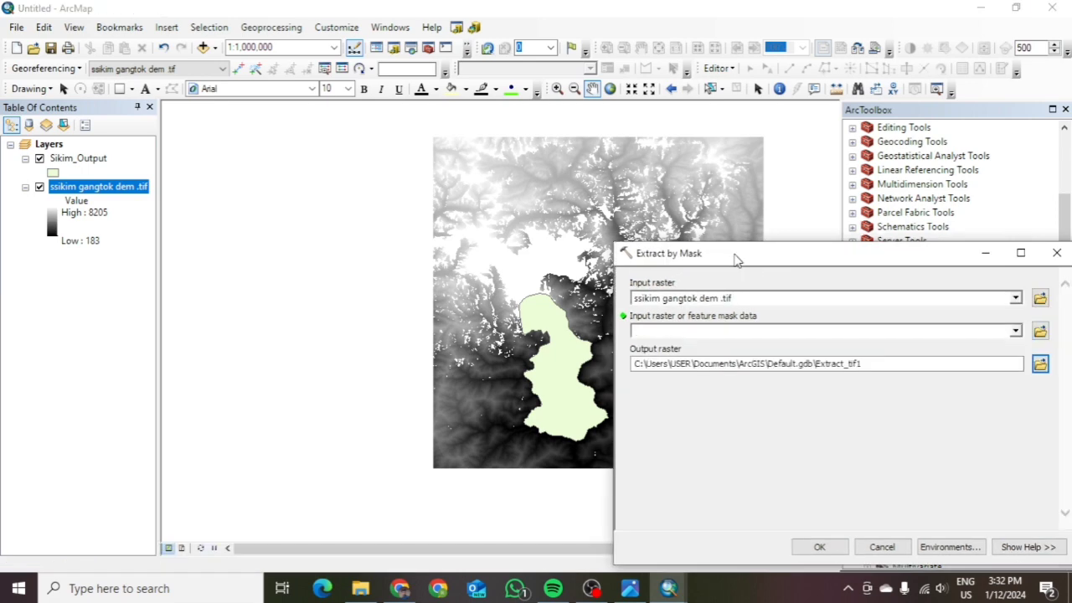
Extract the DEM by mask using Sikim_Output as the mask data, saving the output raster as Sikim_Contour in New folder.
{"action": "left_click_drag", "start_coordinate": [756, 255], "coordinate": [166, 232]}
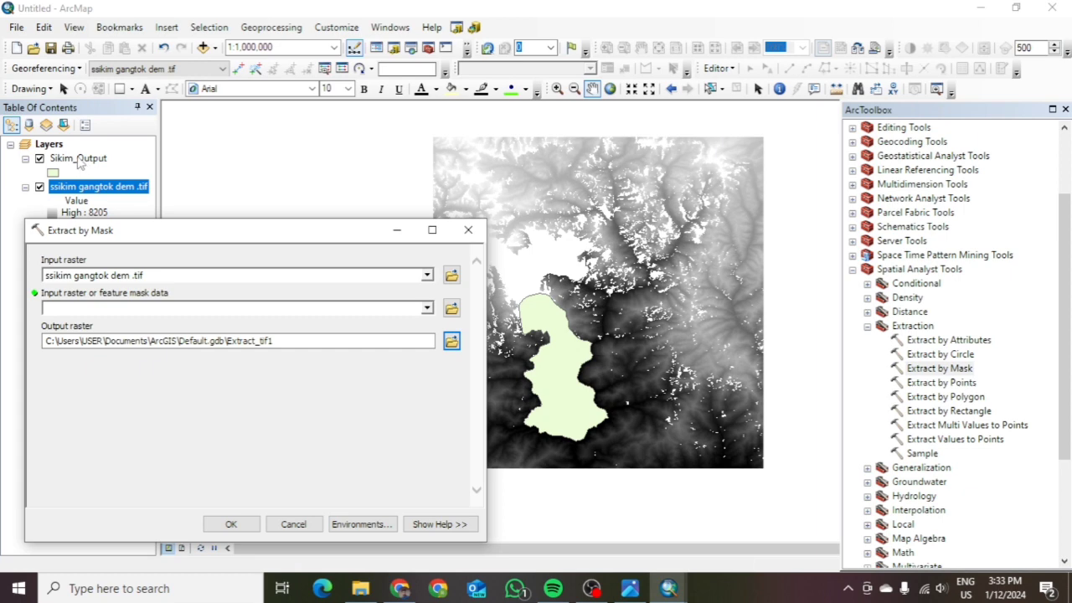
{"action": "left_click_drag", "start_coordinate": [68, 164], "coordinate": [144, 306]}
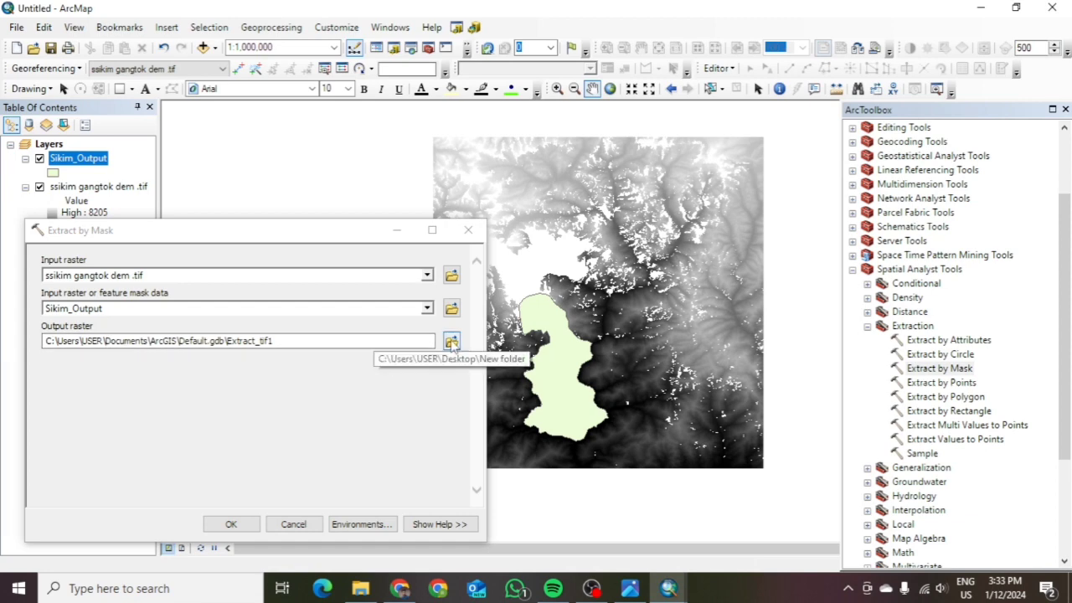
{"action": "left_click", "coordinate": [452, 342]}
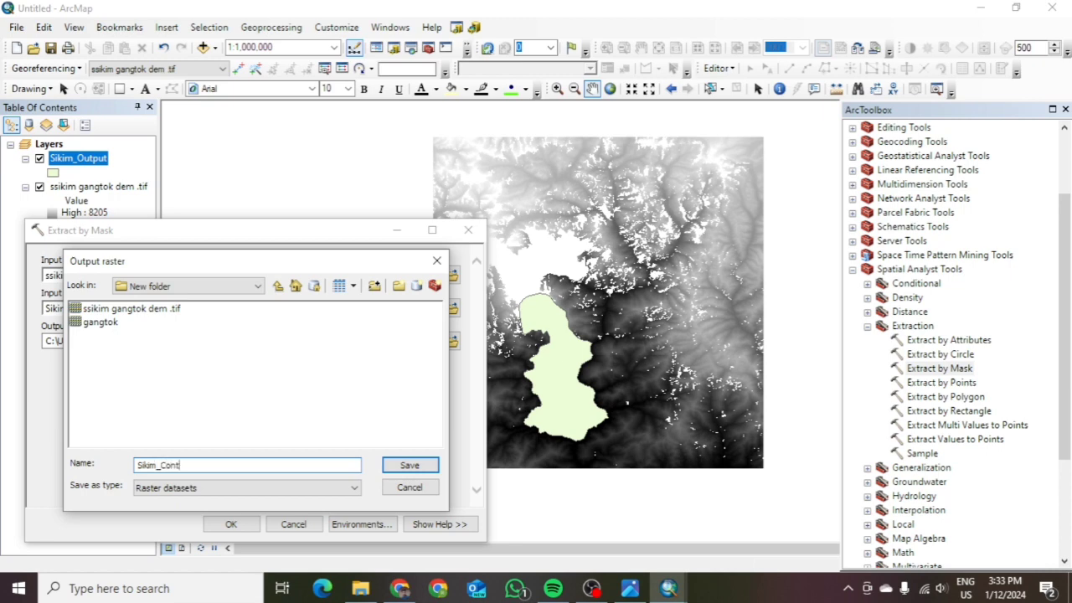
{"action": "left_click", "coordinate": [292, 489]}
{"action": "left_click", "coordinate": [201, 502]}
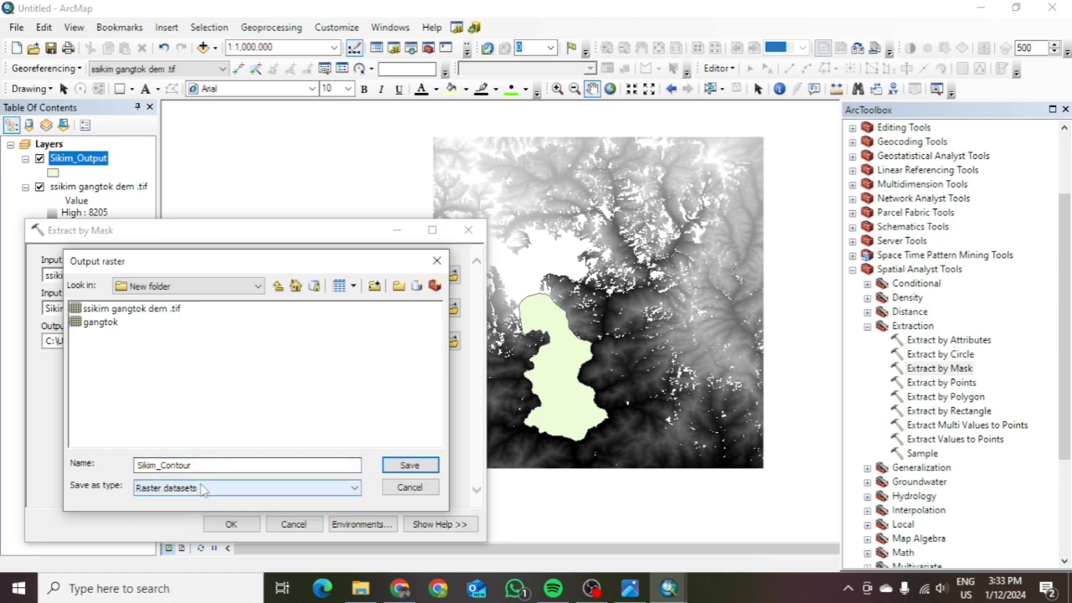
{"action": "left_click", "coordinate": [410, 467]}
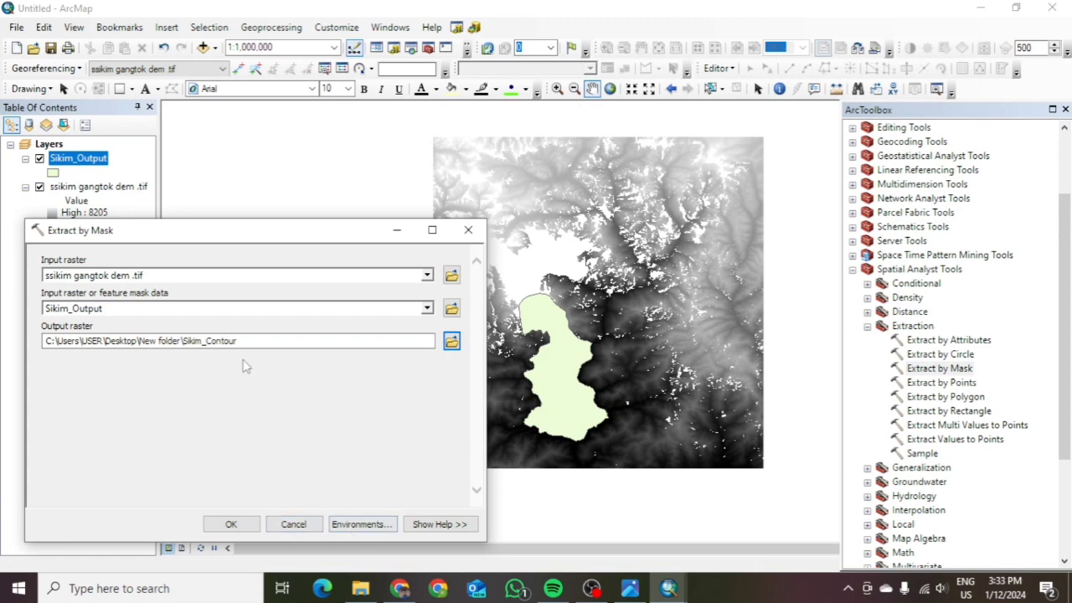
{"action": "left_click", "coordinate": [222, 521]}
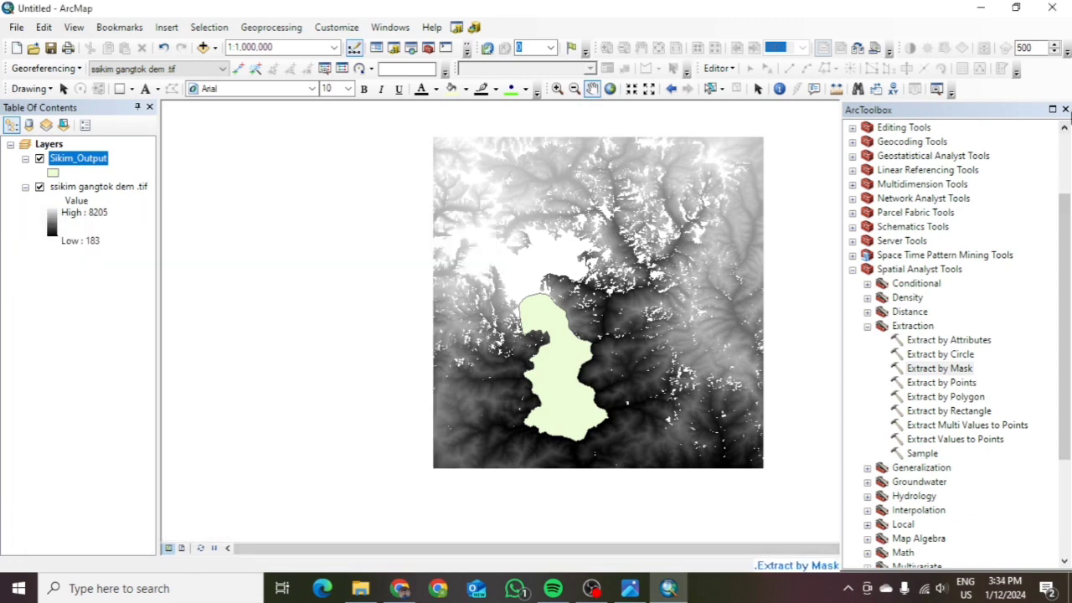
{"action": "left_click", "coordinate": [1065, 110]}
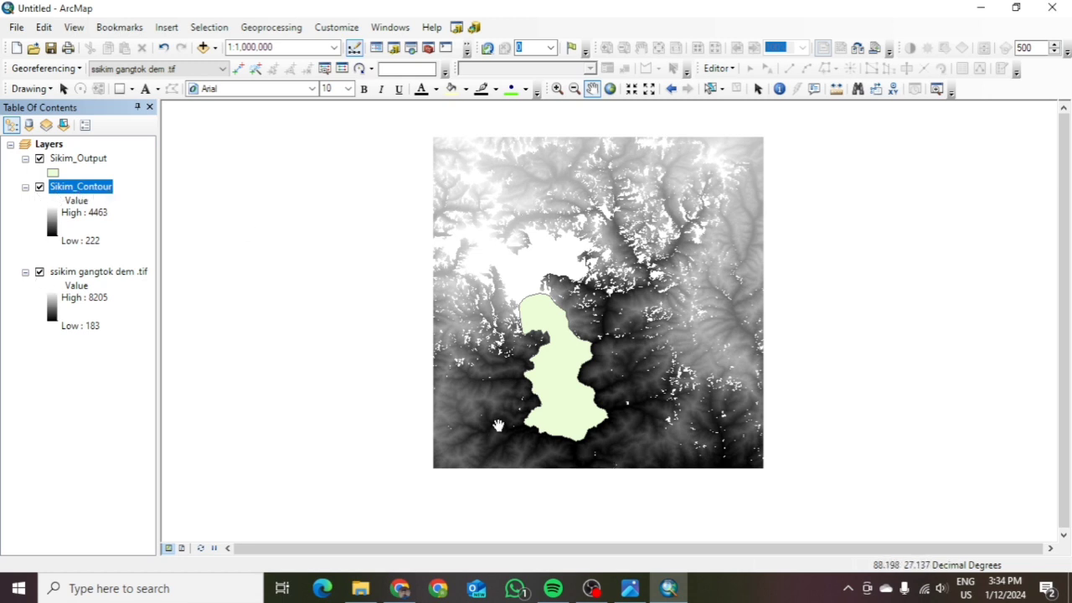
Remove the ssikim gangtok dem .tif layer from the map and hide the Sikim_Output boundary to inspect the extracted raster.
{"action": "right_click", "coordinate": [42, 270]}
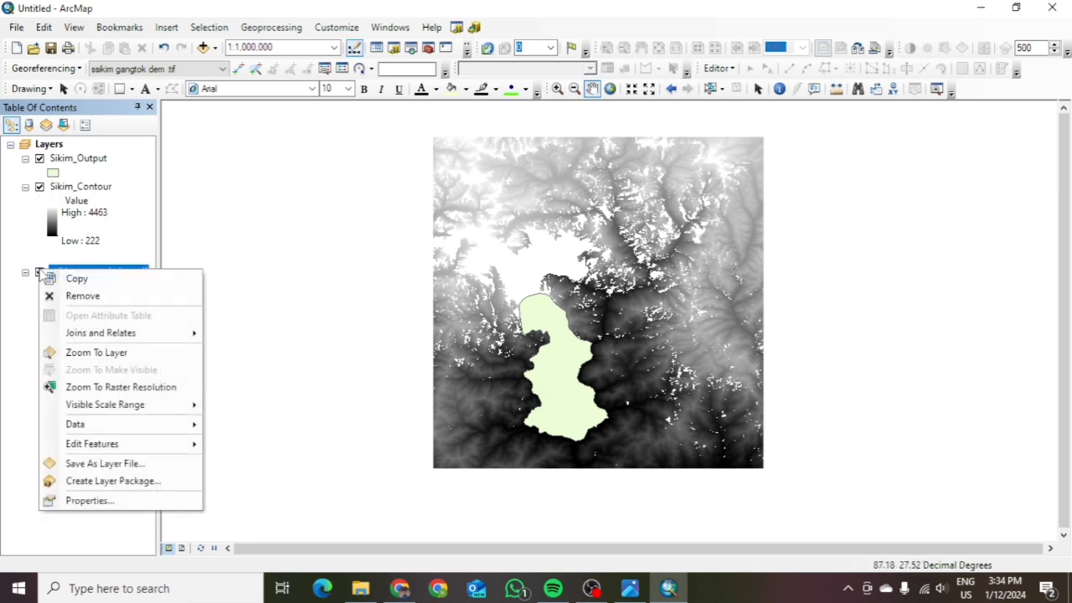
{"action": "left_click", "coordinate": [74, 298]}
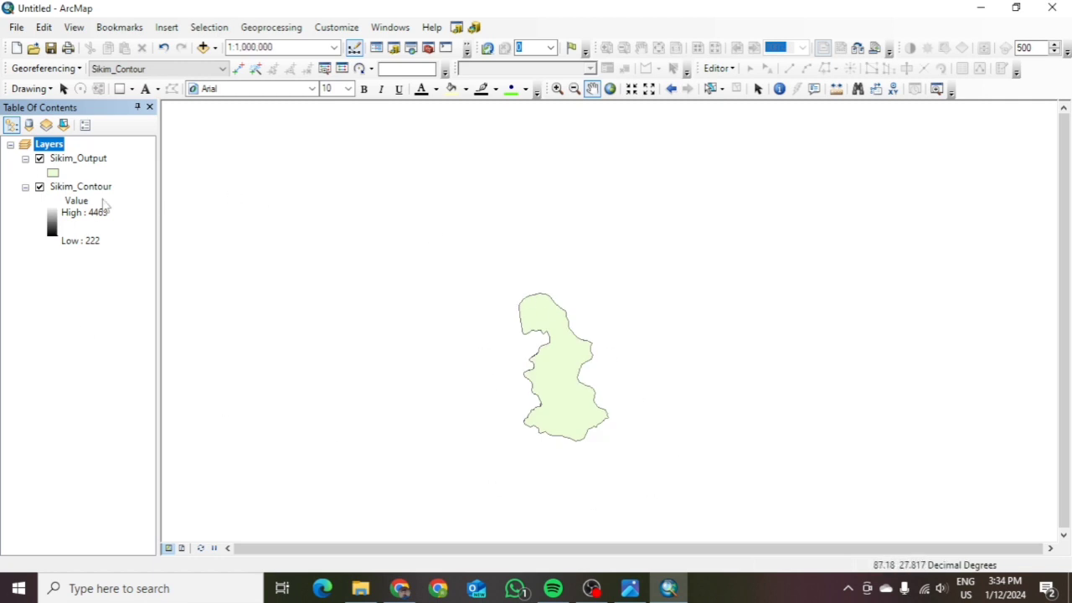
{"action": "left_click", "coordinate": [40, 159]}
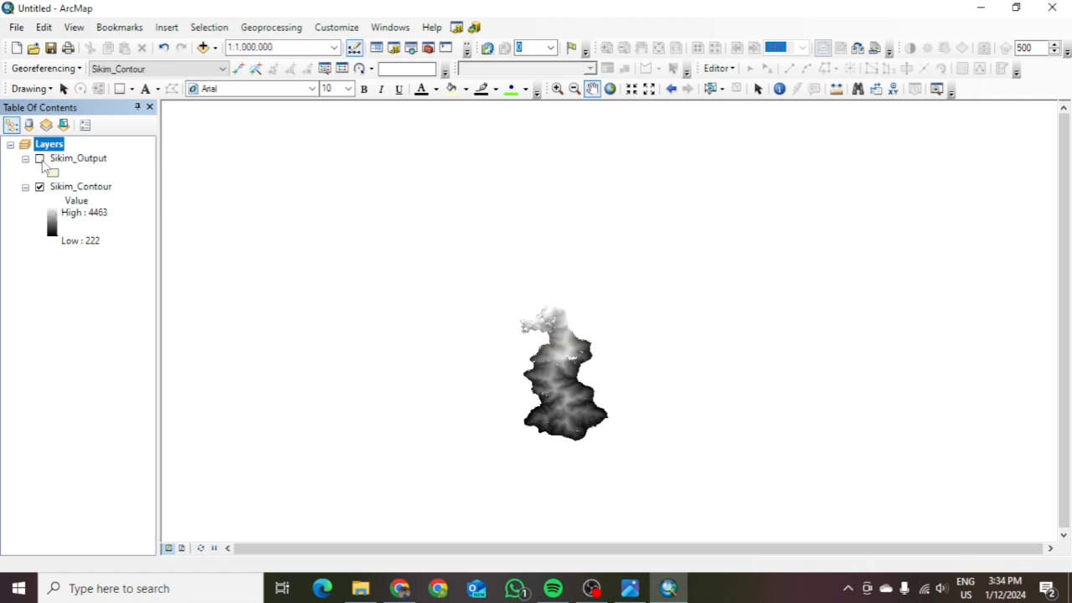
{"action": "scroll", "coordinate": [586, 335], "scroll_direction": "down", "scroll_amount": 4}
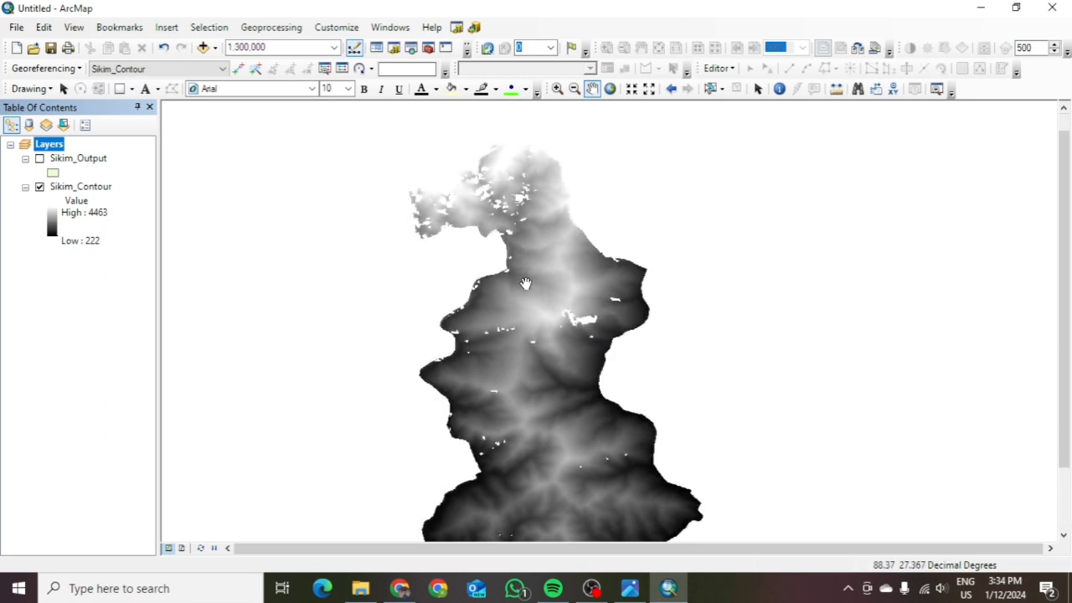
{"action": "scroll", "coordinate": [619, 293], "scroll_direction": "up", "scroll_amount": 3}
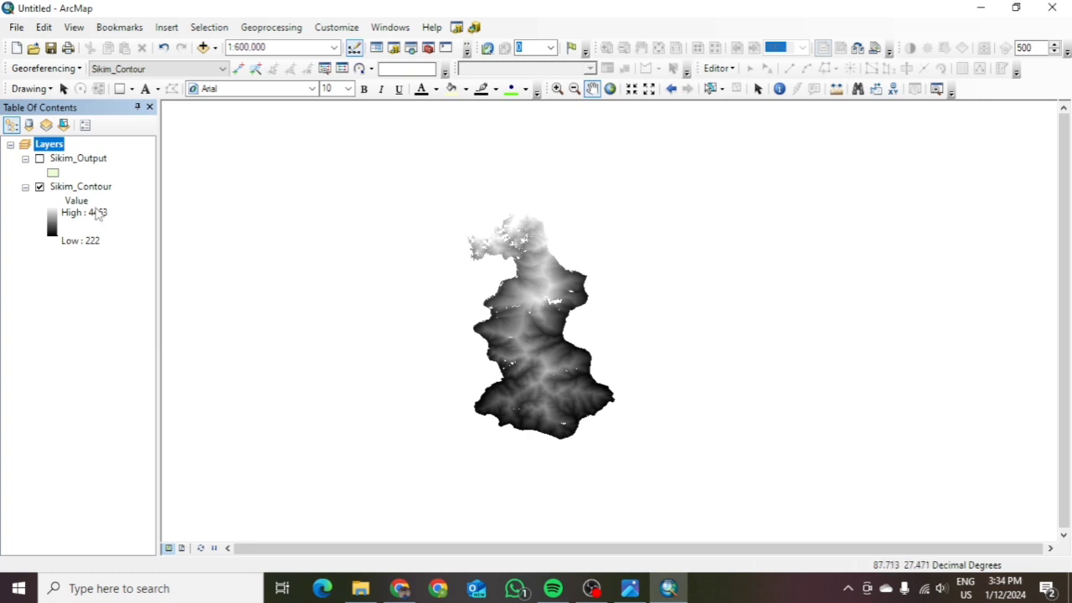
{"action": "left_click", "coordinate": [76, 158]}
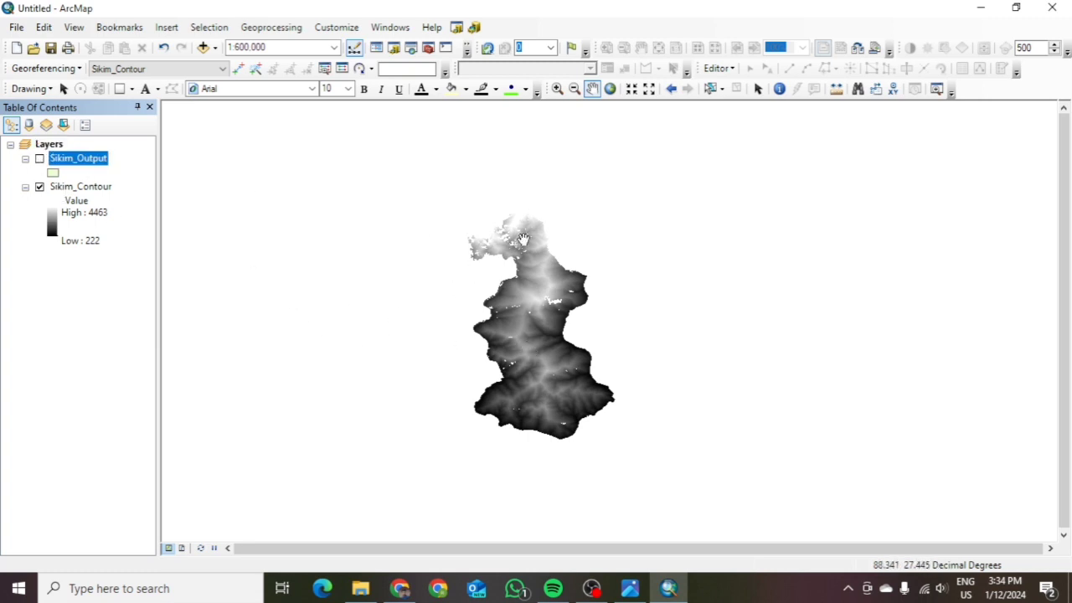
Open the Contour tool from the Spatial Analyst surface tools and move its dialog clear of the layer list.
{"action": "left_click", "coordinate": [428, 47]}
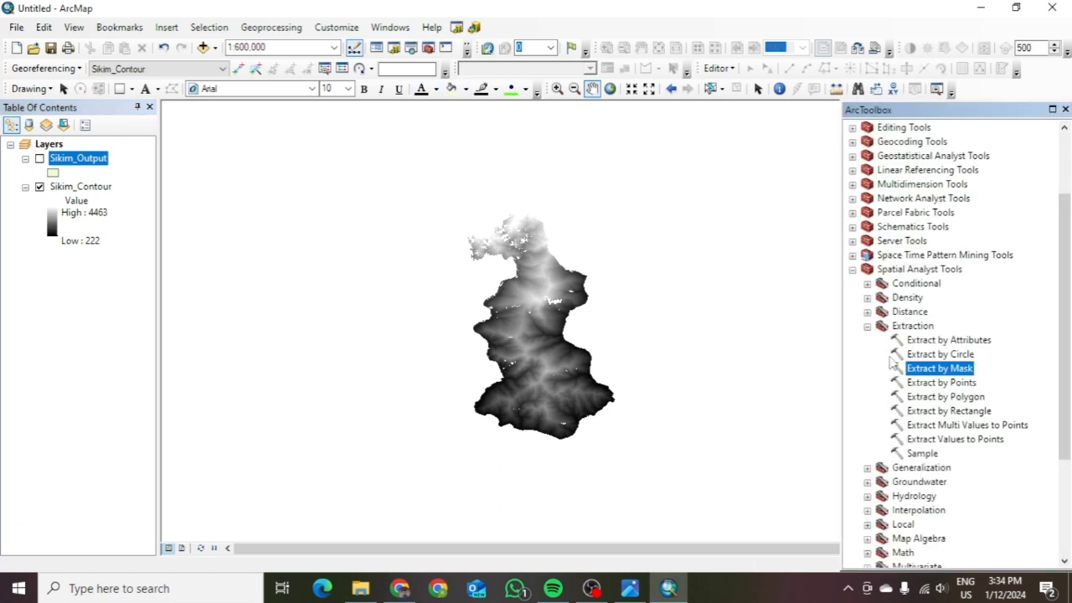
{"action": "left_click", "coordinate": [867, 327]}
{"action": "left_click", "coordinate": [867, 271]}
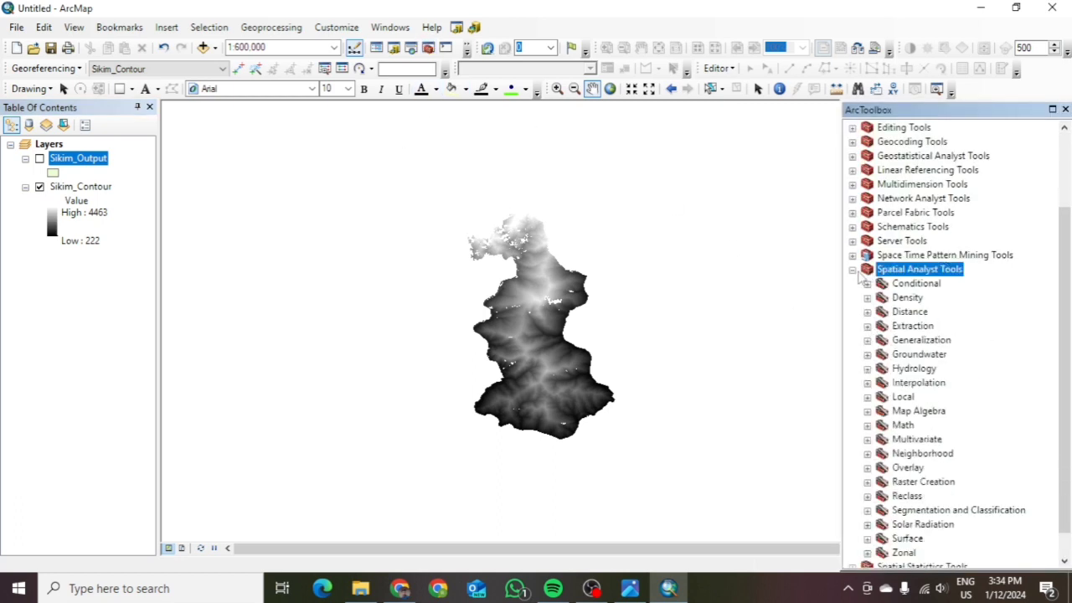
{"action": "left_click", "coordinate": [852, 270]}
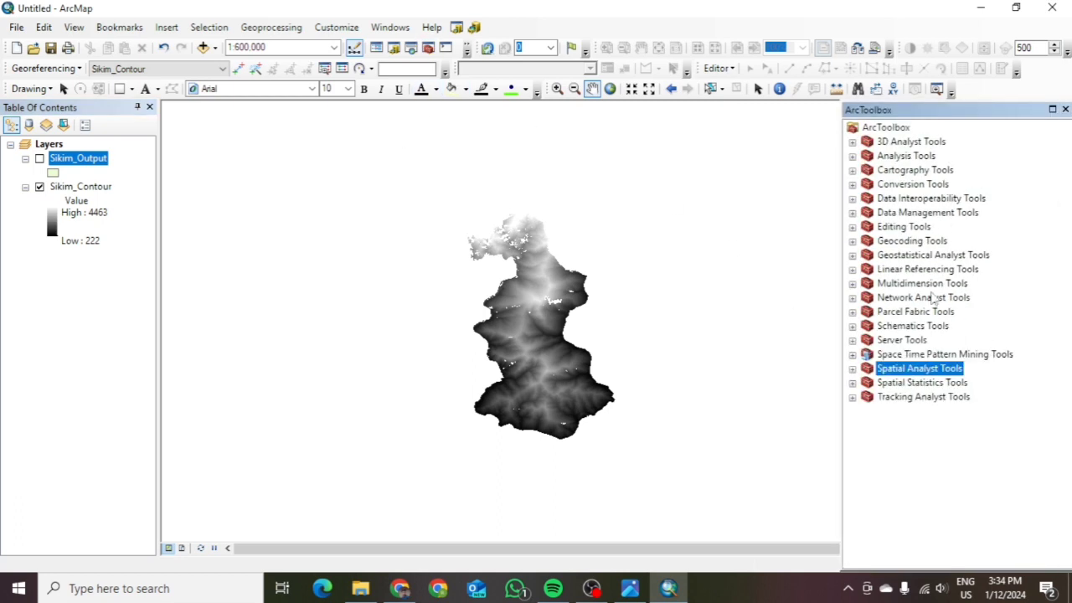
{"action": "left_click", "coordinate": [852, 368]}
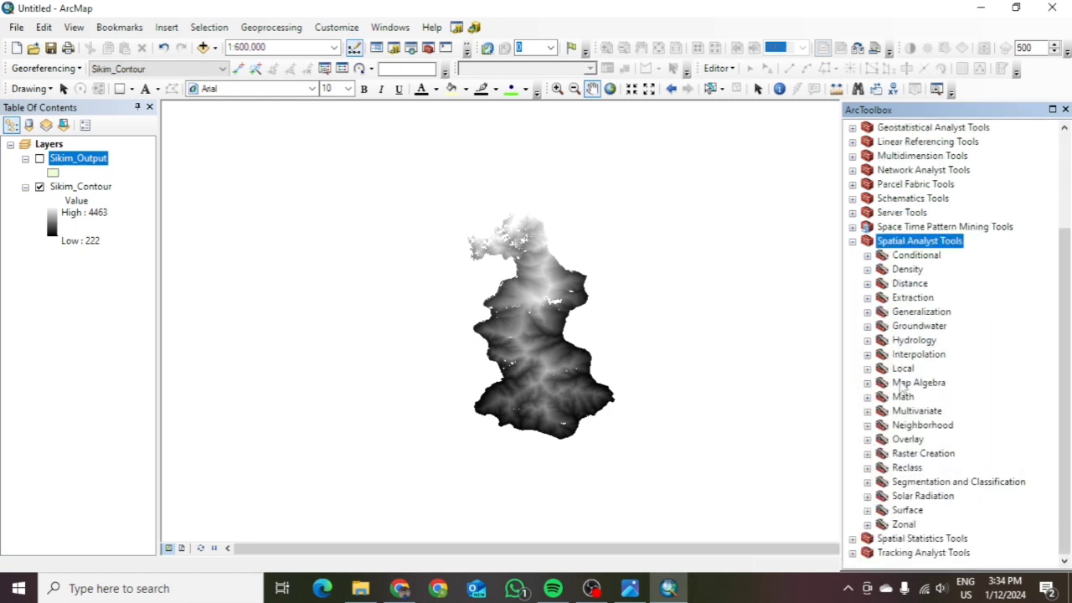
{"action": "left_click", "coordinate": [868, 510]}
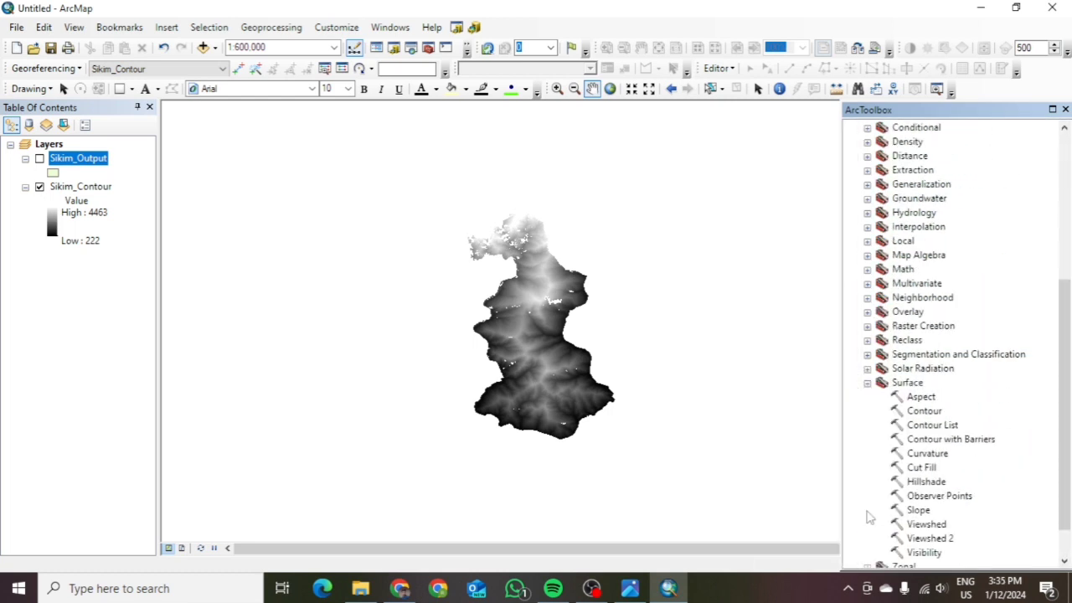
{"action": "double_click", "coordinate": [924, 411]}
{"action": "left_click_drag", "start_coordinate": [249, 234], "coordinate": [629, 188]}
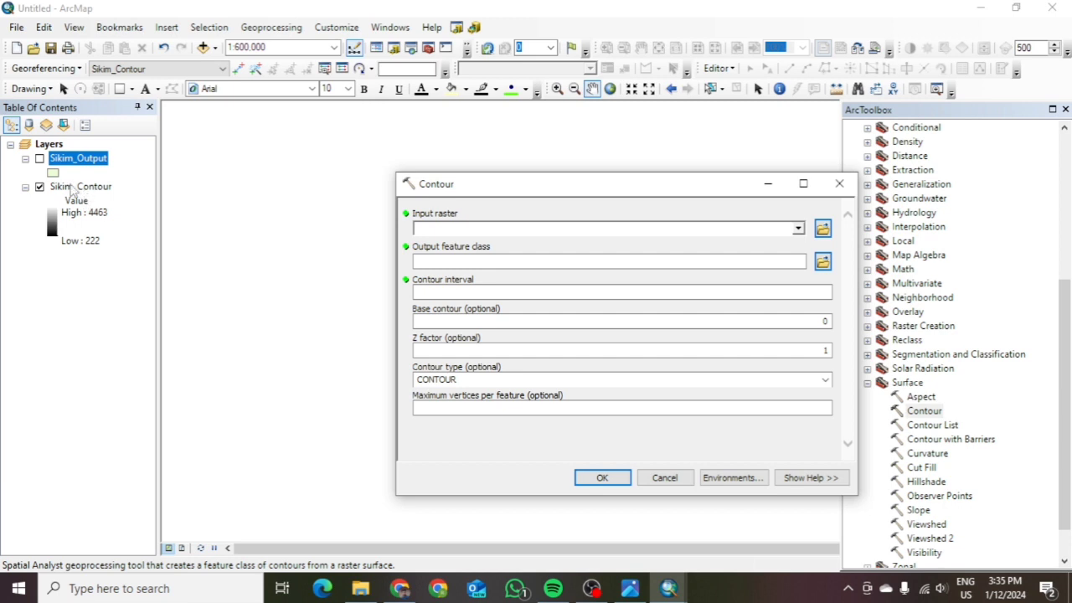
Set Sikim_Contour as the input raster for Contour and name the output feature class Sikim_Contour_1 in New folder.
{"action": "left_click_drag", "start_coordinate": [72, 190], "coordinate": [476, 235]}
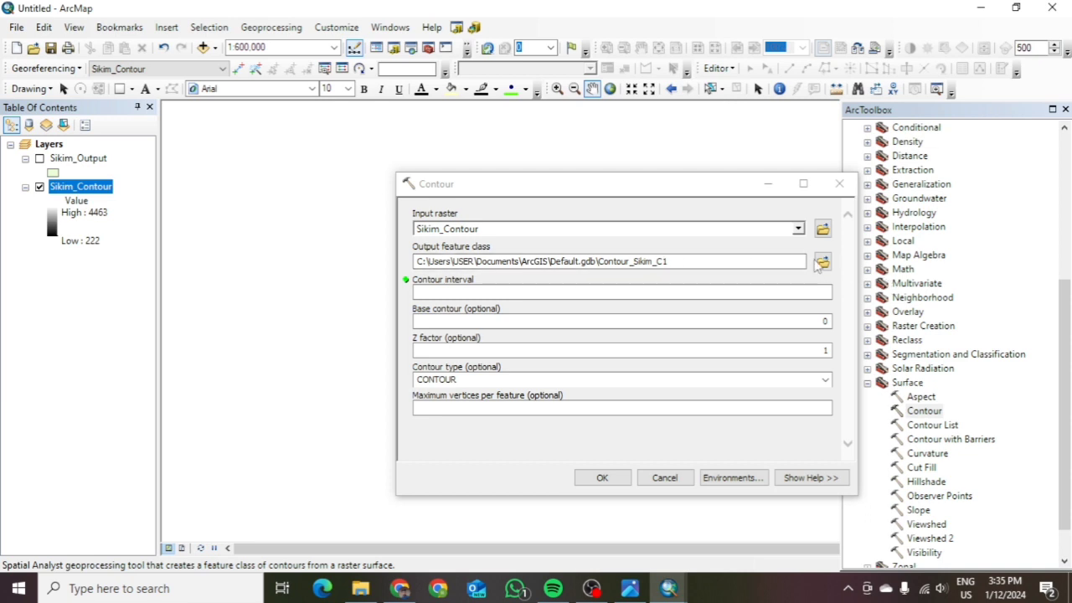
{"action": "left_click", "coordinate": [823, 263]}
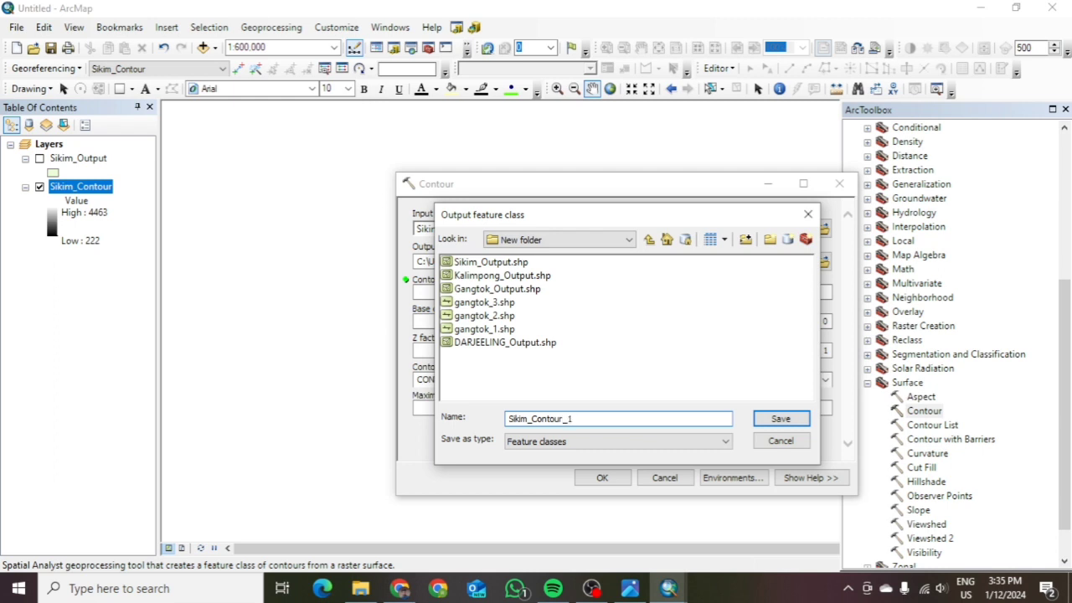
{"action": "left_click", "coordinate": [779, 418]}
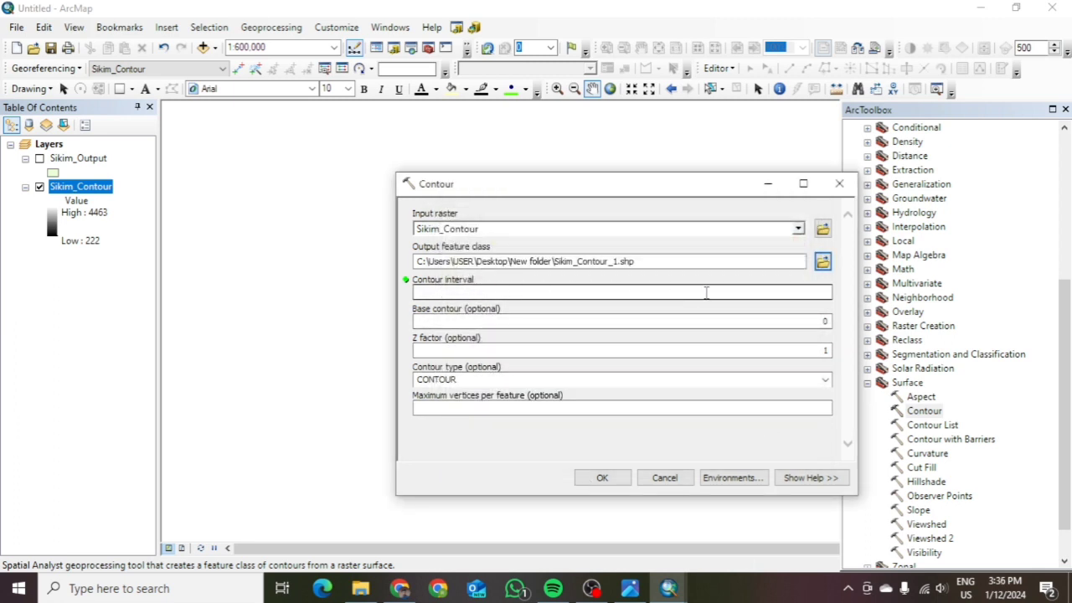
Set the contour interval to 500, generate the contours, and inspect the lines over the raster.
{"action": "left_click", "coordinate": [627, 292]}
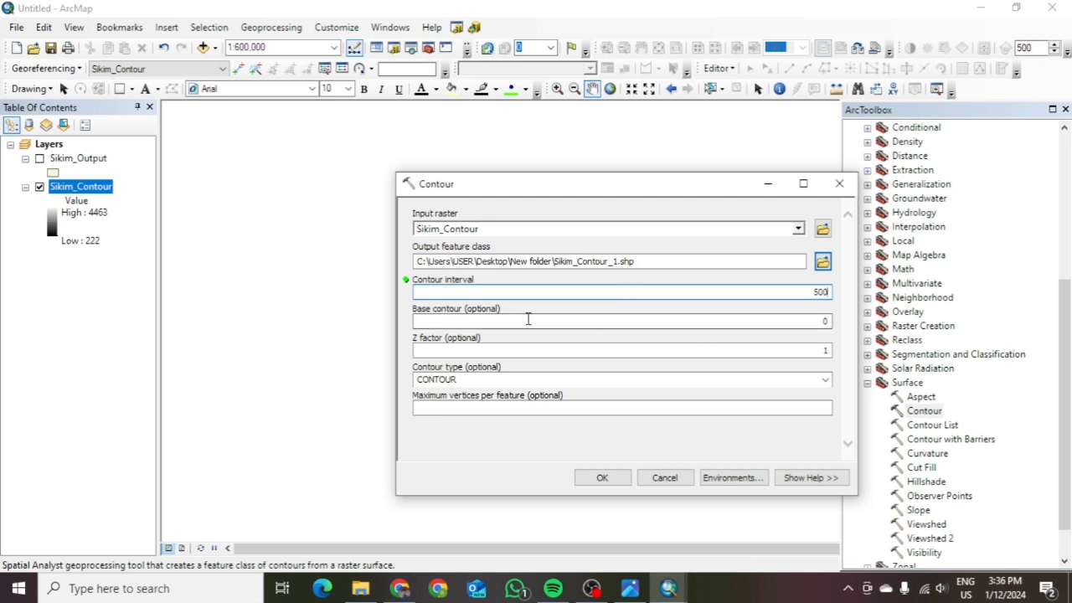
{"action": "left_click", "coordinate": [601, 479]}
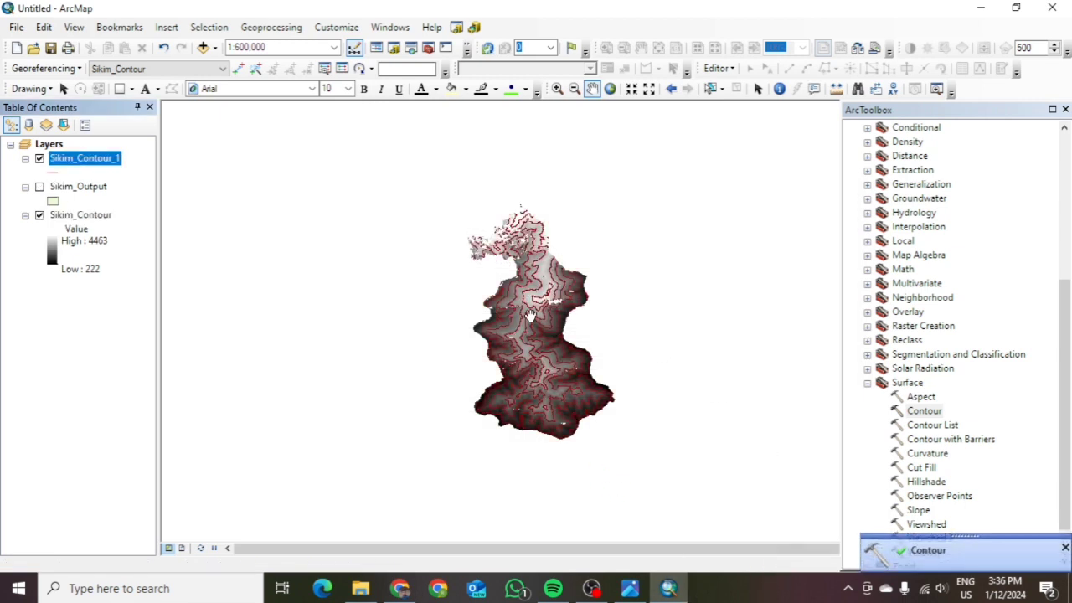
{"action": "left_click", "coordinate": [1065, 109]}
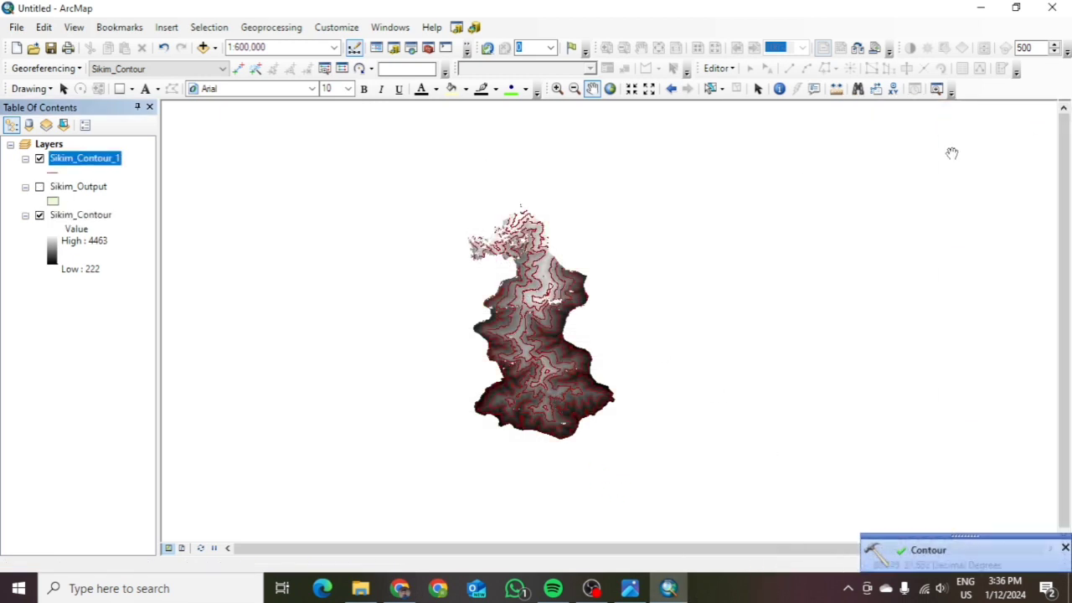
{"action": "scroll", "coordinate": [535, 319], "scroll_direction": "down", "scroll_amount": 1}
{"action": "scroll", "coordinate": [532, 314], "scroll_direction": "up", "scroll_amount": 3}
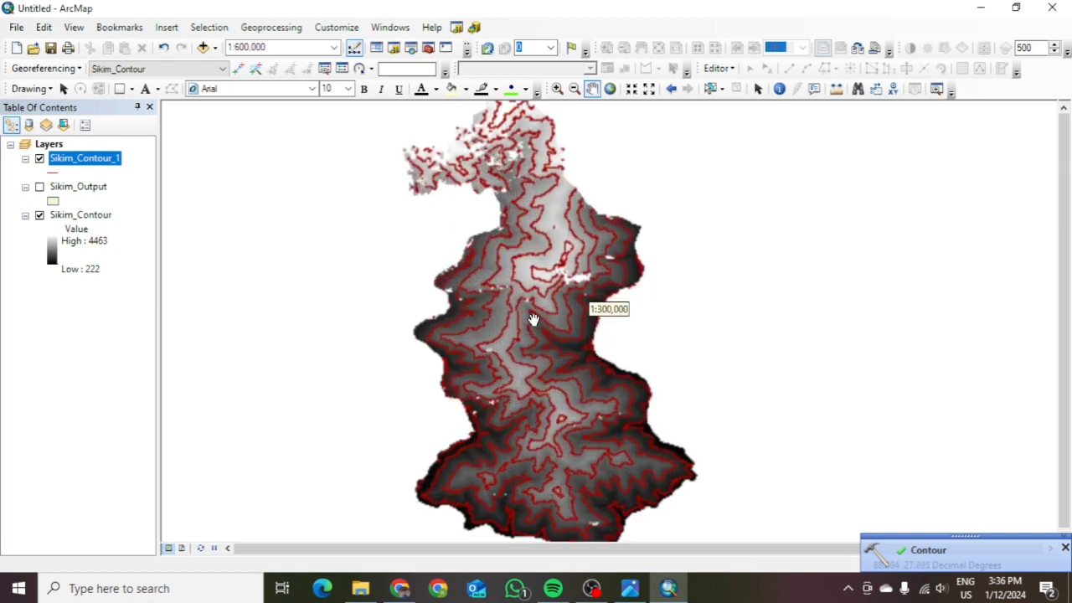
{"action": "scroll", "coordinate": [520, 304], "scroll_direction": "down", "scroll_amount": 2}
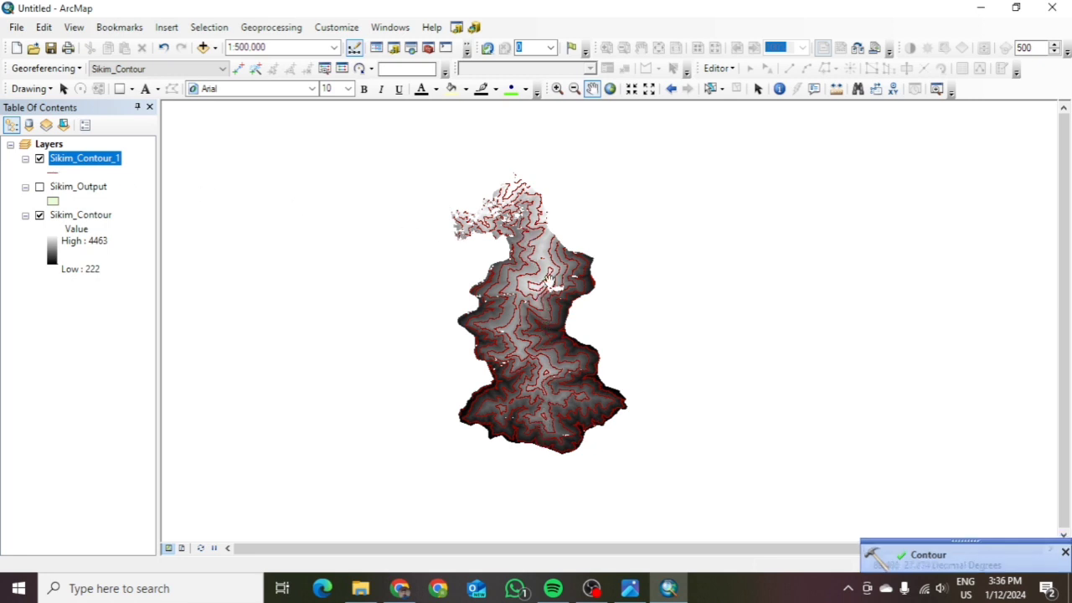
Open the label properties of the Sikim_Contour_1 layer and set the label field to Contour.
{"action": "right_click", "coordinate": [80, 162]}
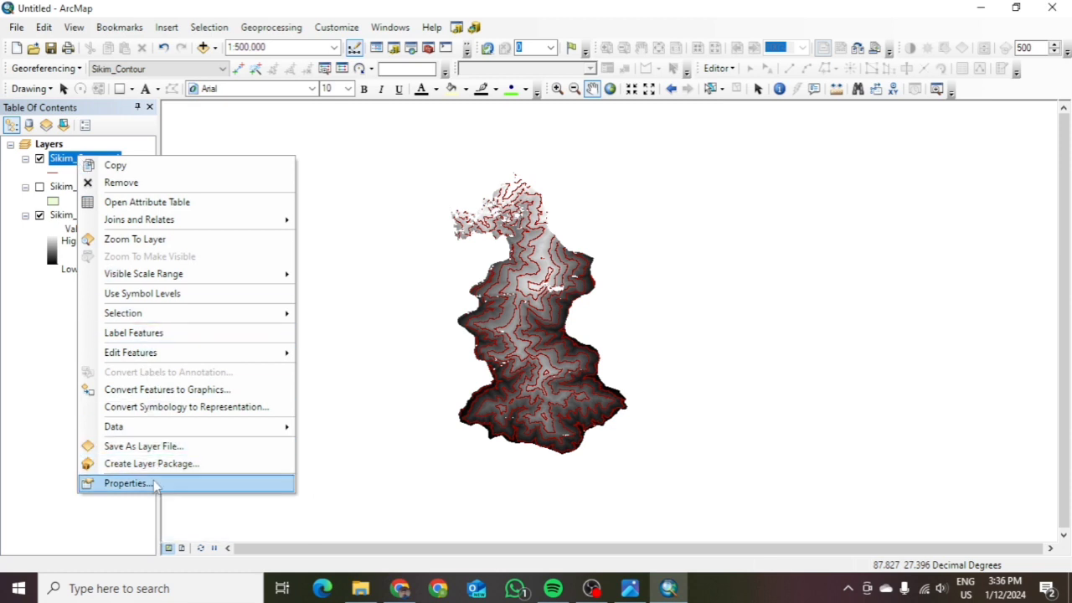
{"action": "left_click", "coordinate": [127, 483]}
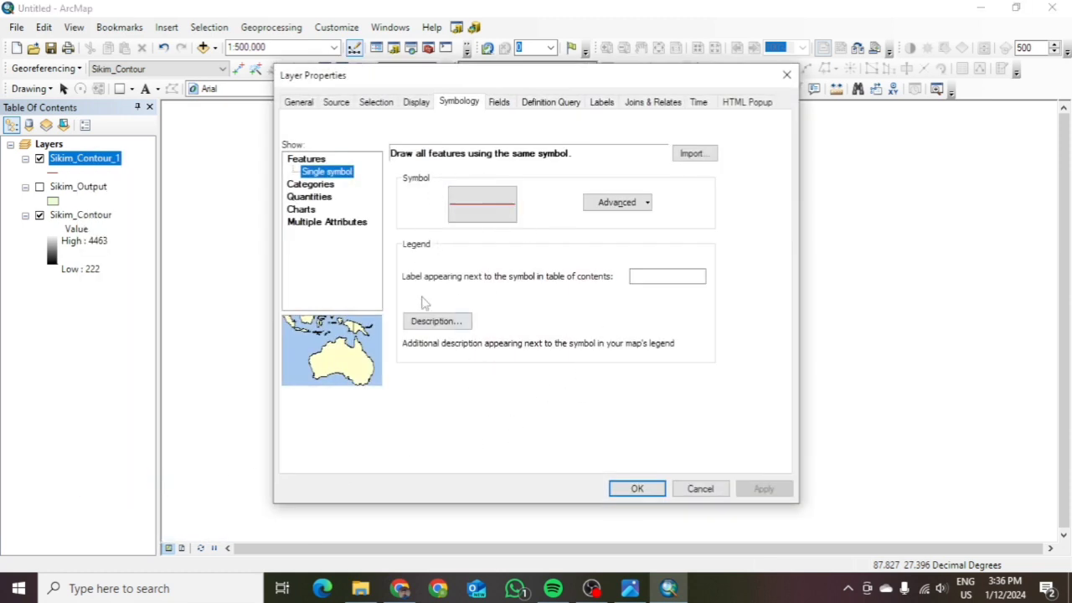
{"action": "left_click", "coordinate": [599, 104]}
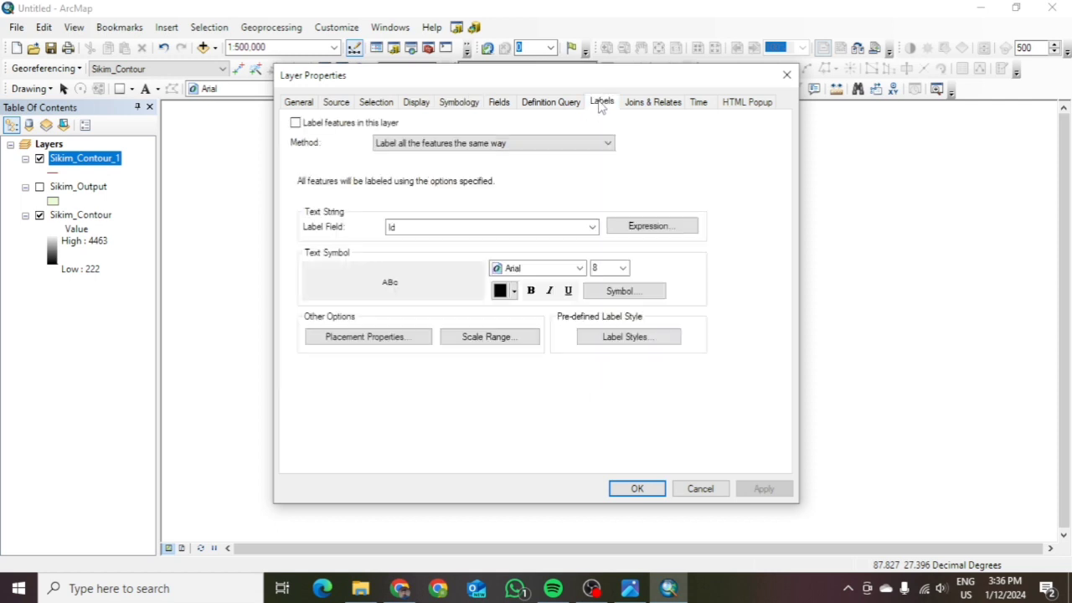
{"action": "left_click", "coordinate": [593, 227]}
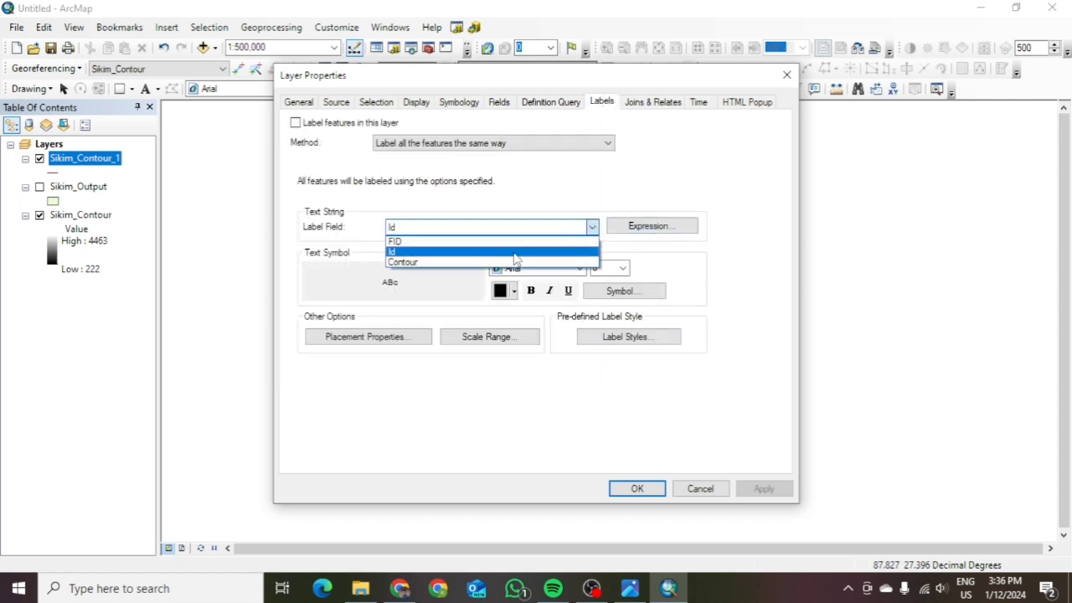
{"action": "left_click", "coordinate": [443, 260]}
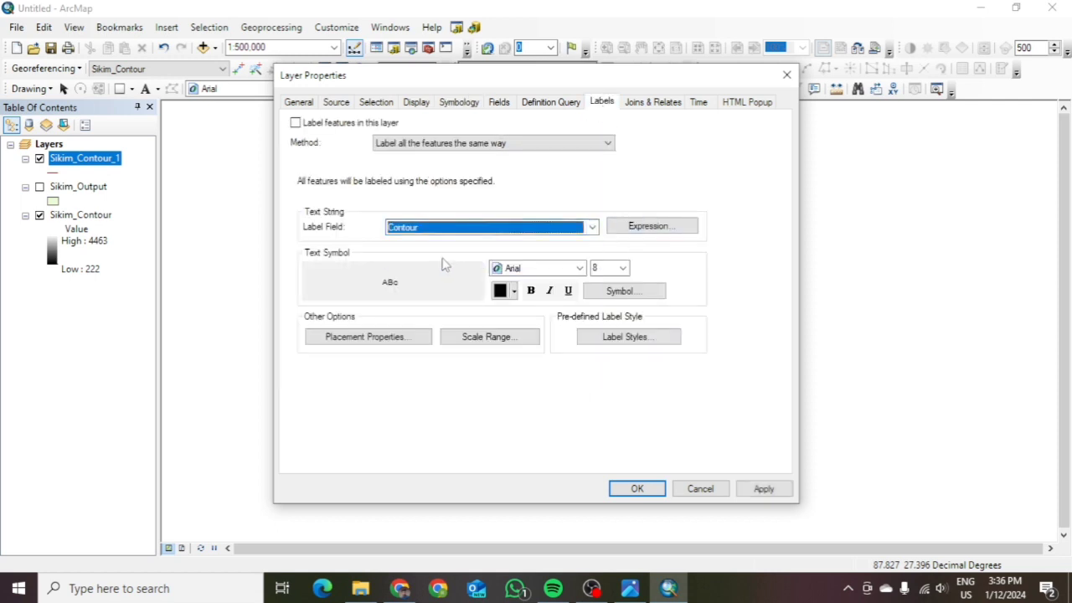
Set the contour label font to bold Arial Black and apply it, moving the properties dialog off the map.
{"action": "left_click", "coordinate": [535, 267]}
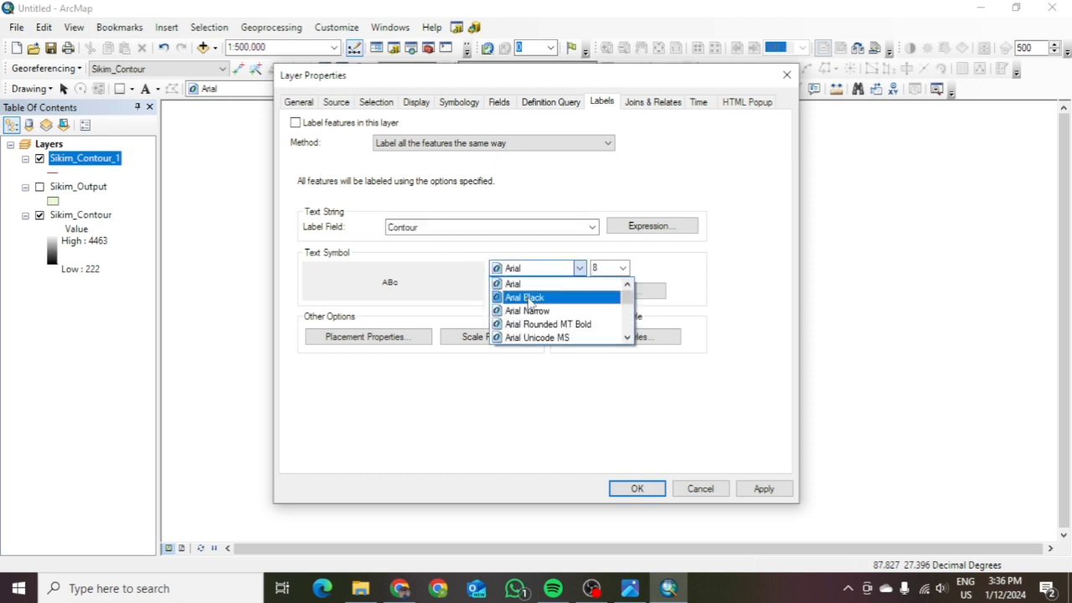
{"action": "left_click", "coordinate": [534, 296]}
{"action": "left_click", "coordinate": [532, 292]}
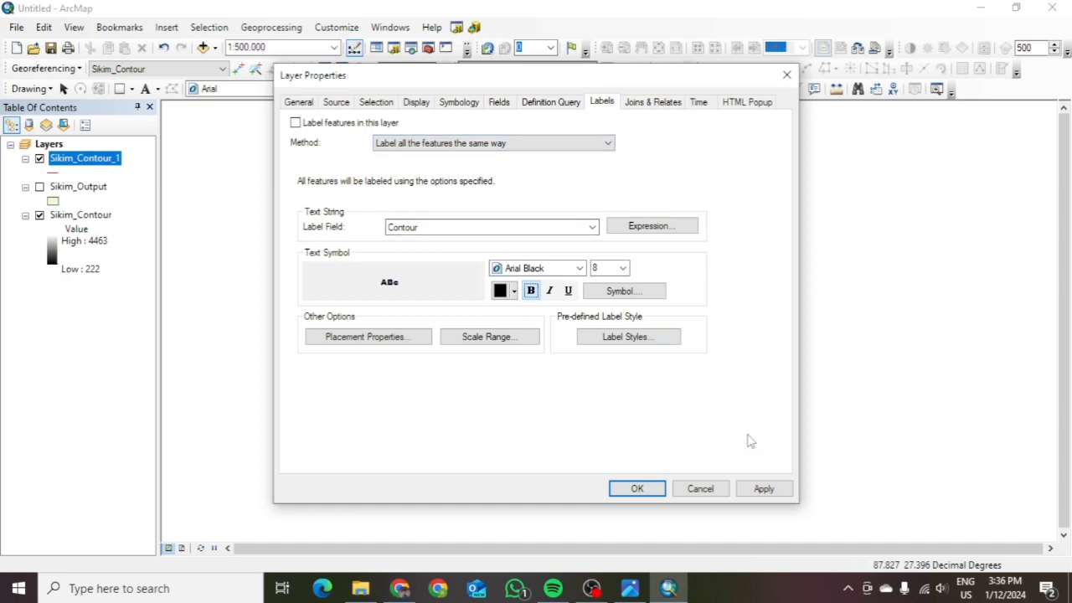
{"action": "left_click_drag", "start_coordinate": [562, 82], "coordinate": [837, 98]}
{"action": "left_click", "coordinate": [1037, 505]}
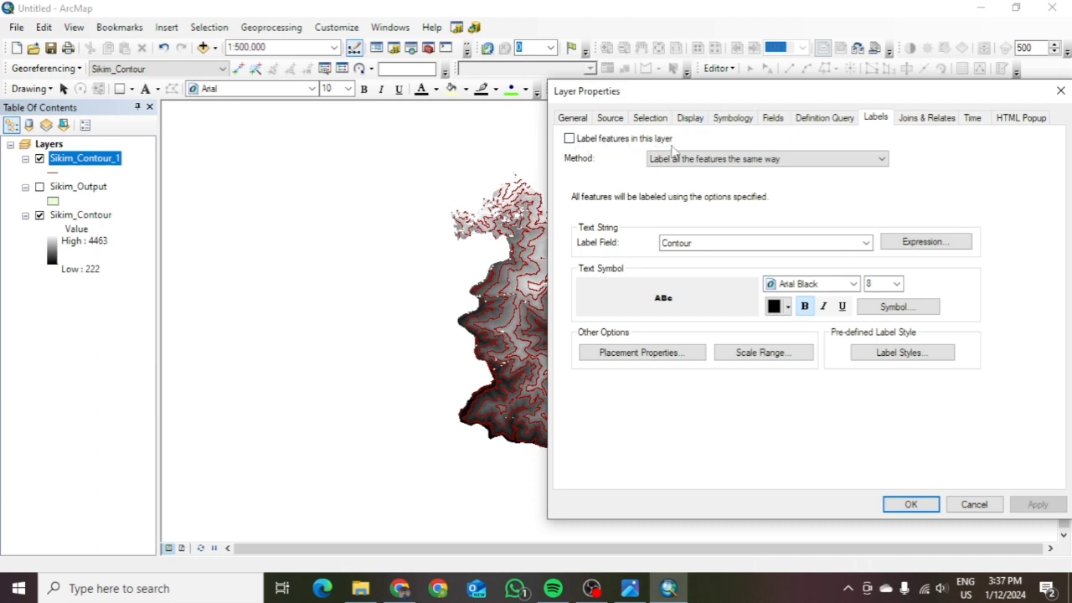
Turn on feature labels for the Sikim_Contour_1 layer and apply a label font size of 7.
{"action": "left_click", "coordinate": [570, 139]}
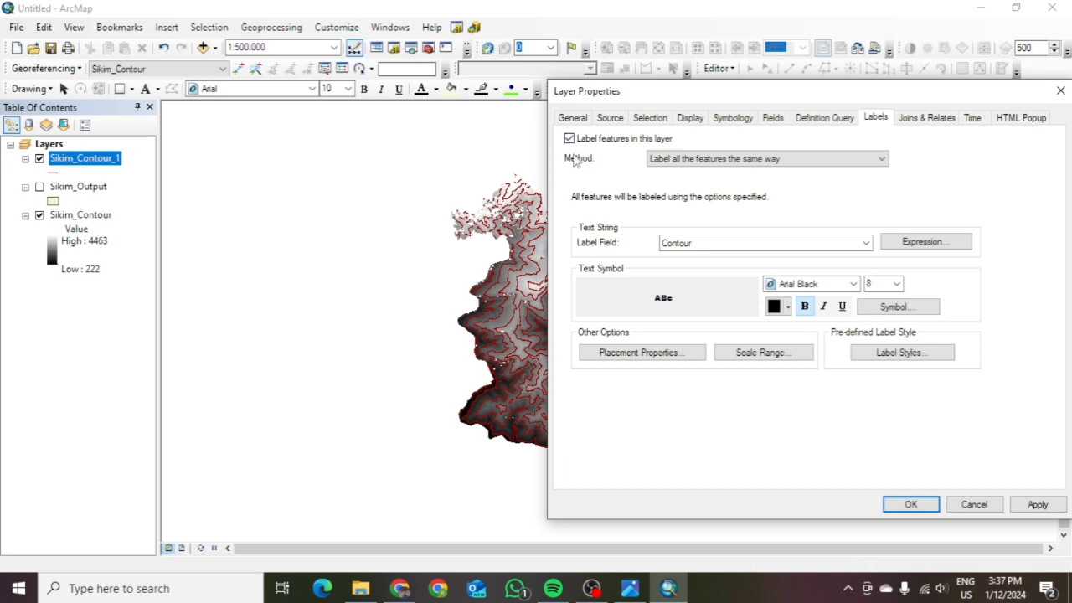
{"action": "left_click", "coordinate": [1028, 509]}
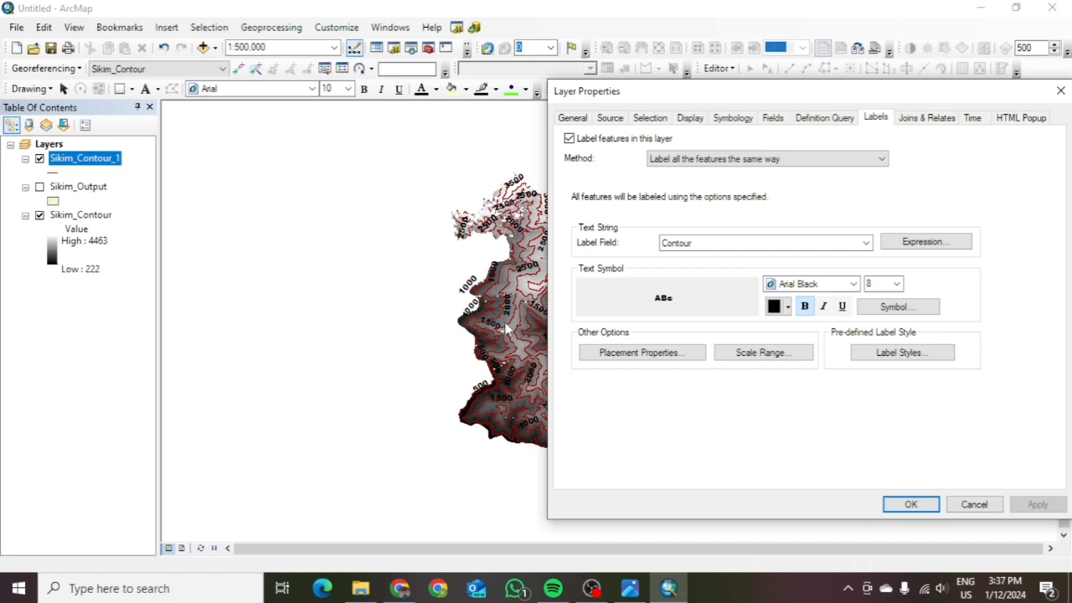
{"action": "left_click", "coordinate": [896, 284]}
{"action": "scroll", "coordinate": [880, 305], "scroll_direction": "up", "scroll_amount": 1}
{"action": "left_click", "coordinate": [879, 321]}
{"action": "left_click", "coordinate": [1036, 506]}
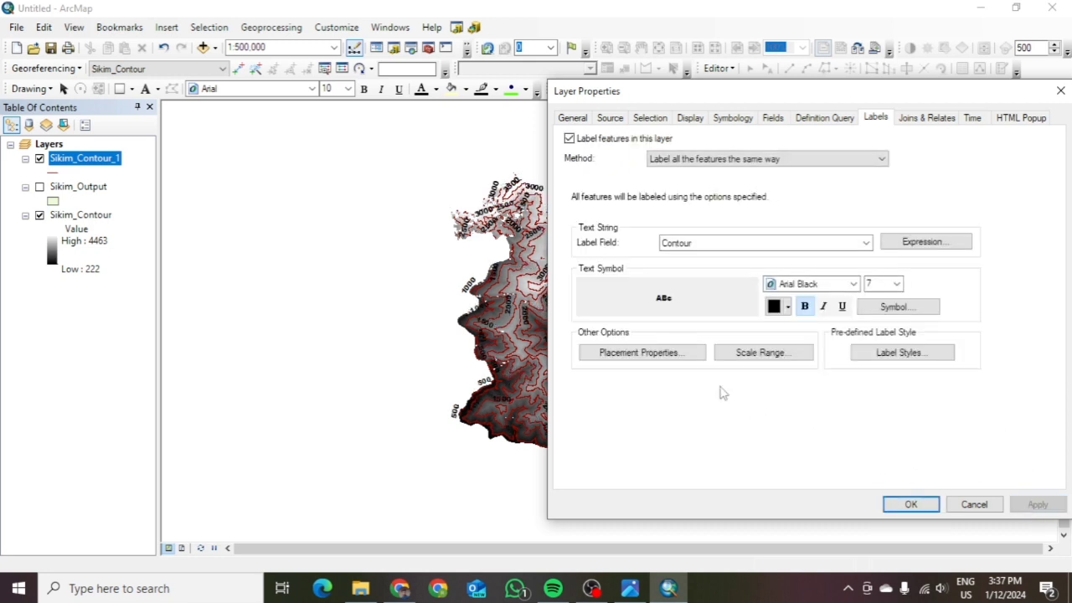
Set the contour label font size to 6, apply it and close the layer properties.
{"action": "left_click", "coordinate": [895, 283]}
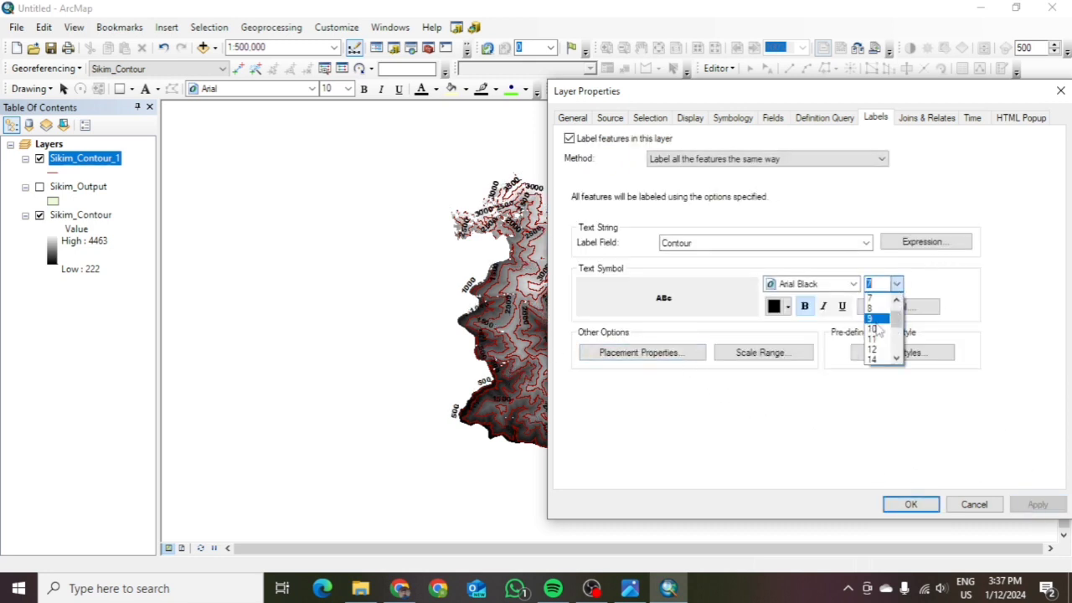
{"action": "left_click", "coordinate": [881, 332]}
{"action": "left_click", "coordinate": [1036, 506]}
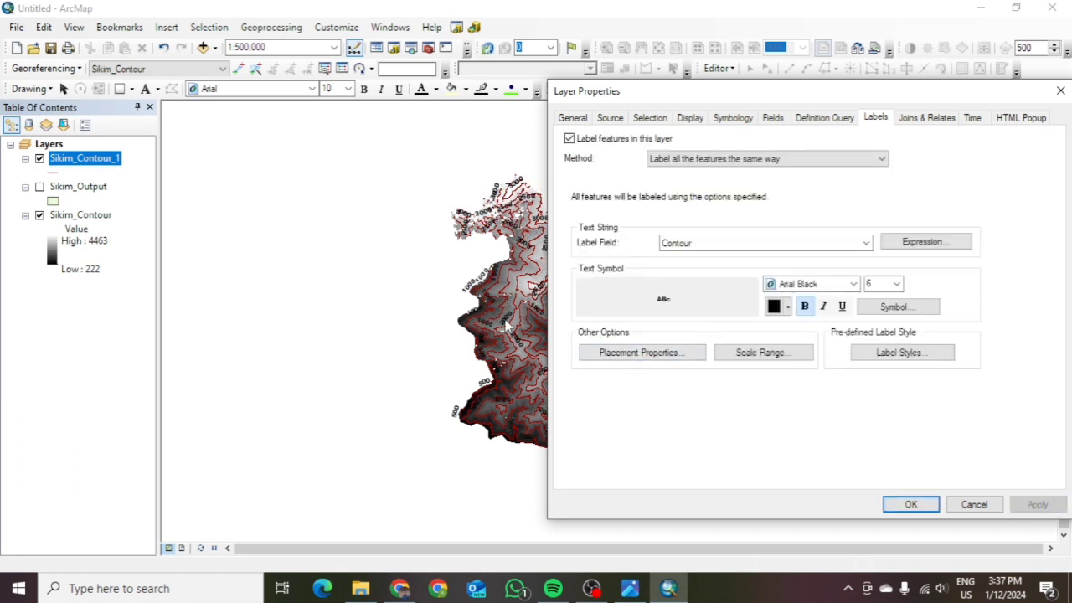
{"action": "left_click", "coordinate": [908, 505]}
Examine the labelled contours with the Sikim_Contour raster hidden and shown again, leaving the raster on.
{"action": "scroll", "coordinate": [504, 225], "scroll_direction": "up", "scroll_amount": 2}
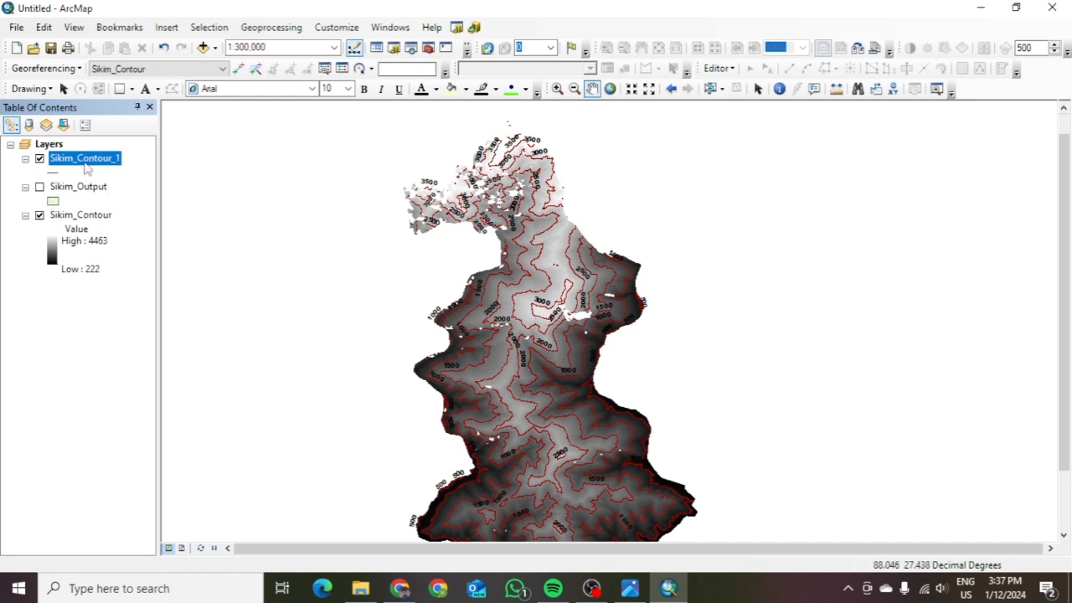
{"action": "left_click", "coordinate": [39, 216]}
{"action": "scroll", "coordinate": [566, 408], "scroll_direction": "down", "scroll_amount": 2}
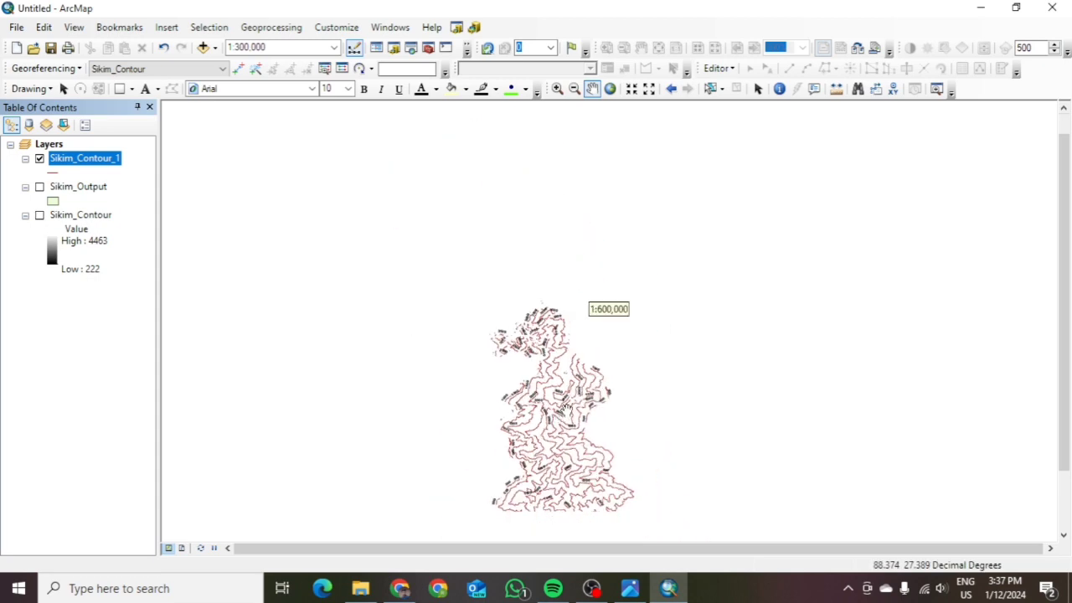
{"action": "left_click", "coordinate": [39, 215]}
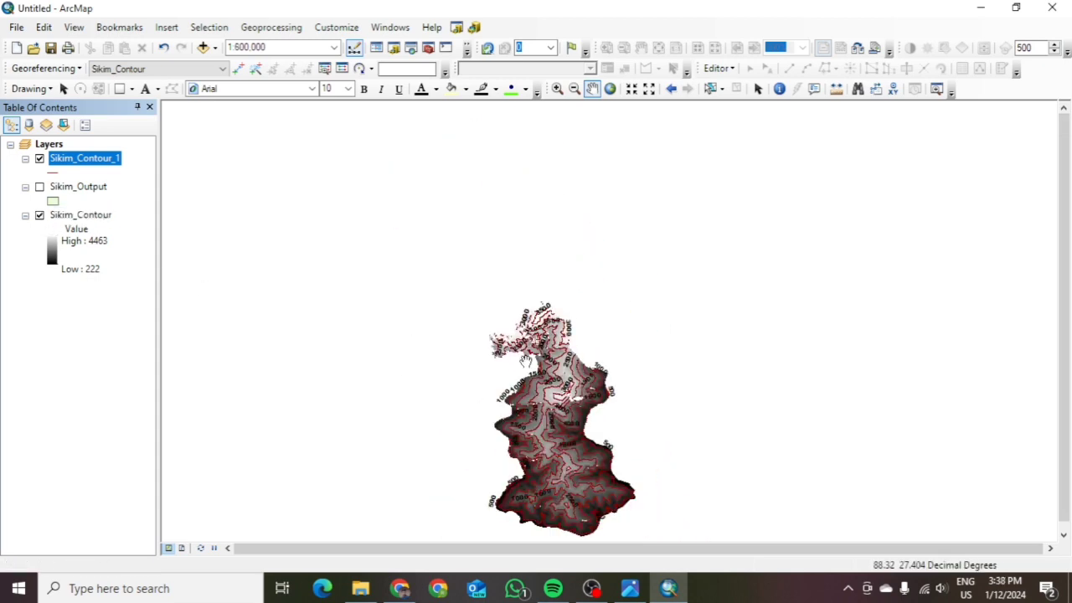
{"action": "left_click_drag", "start_coordinate": [573, 310], "coordinate": [590, 203]}
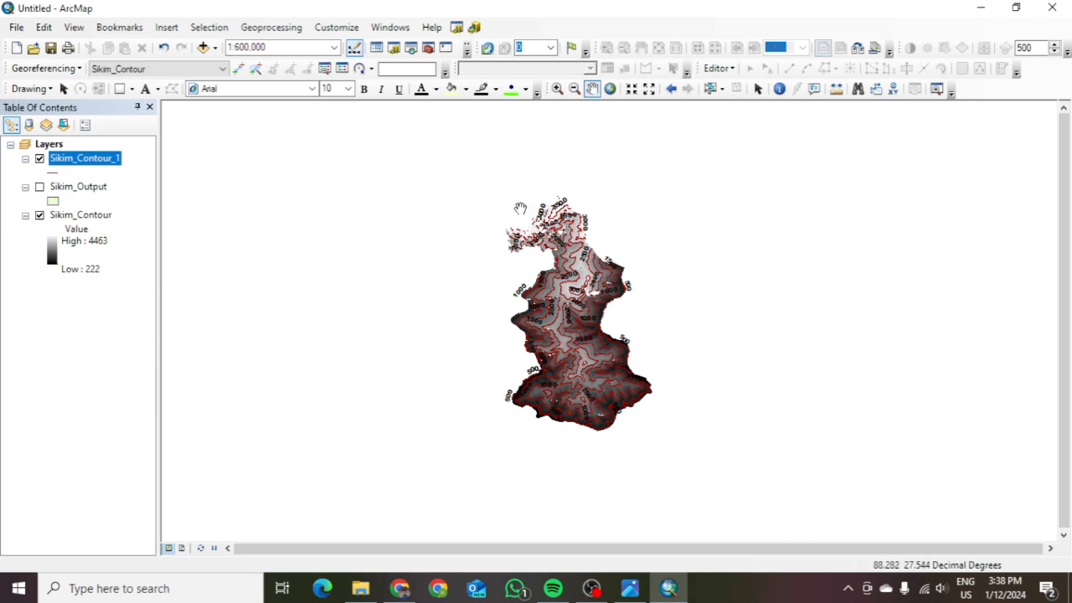
Switch to layout view and enlarge the contour map to 1:200,000, positioned to fit inside the data frame.
{"action": "left_click", "coordinate": [74, 27]}
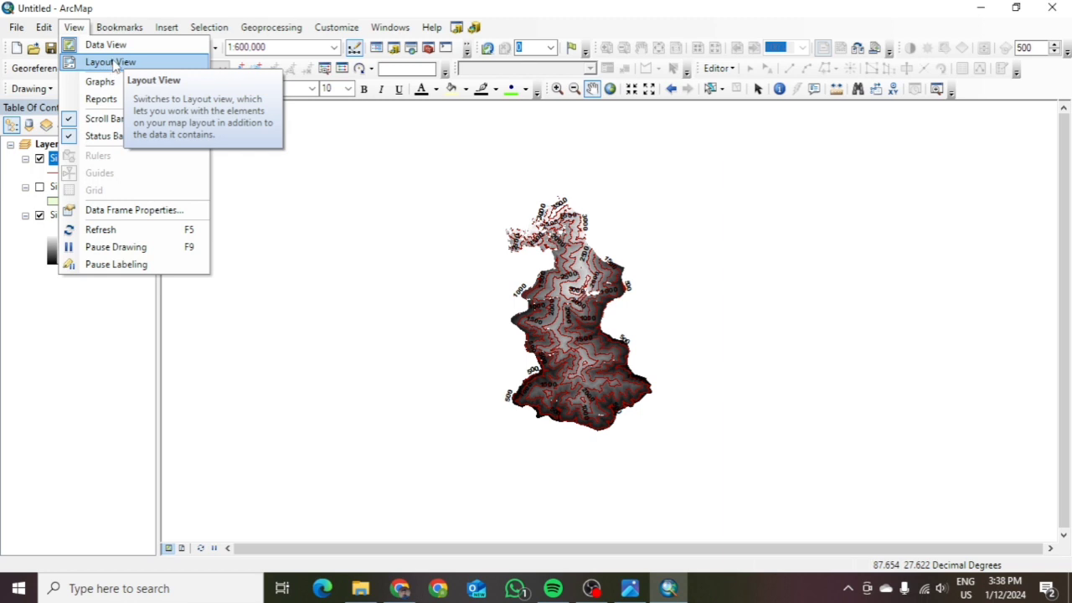
{"action": "left_click", "coordinate": [114, 64]}
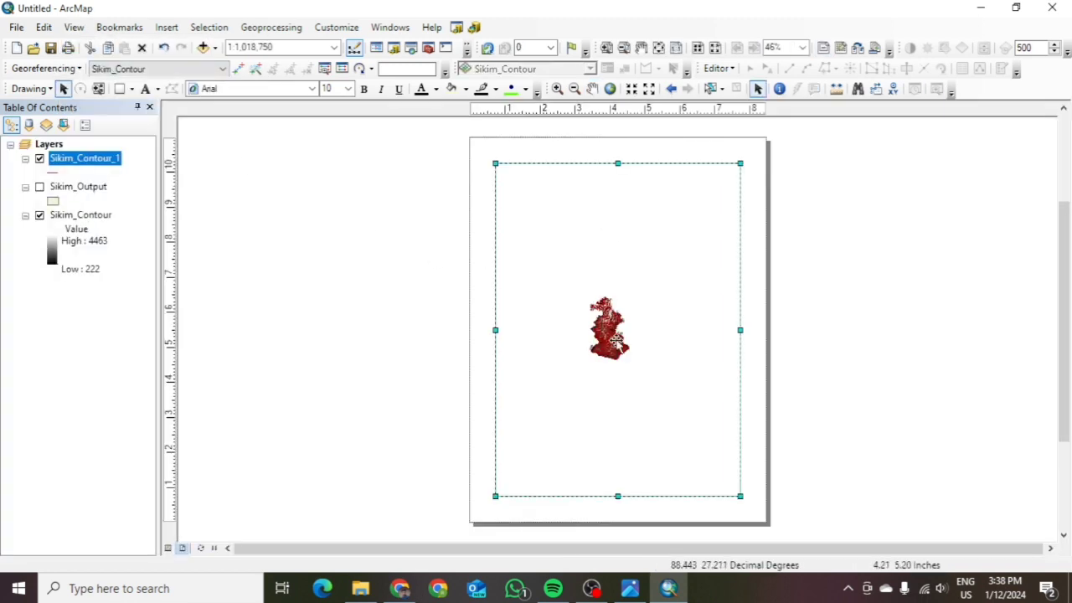
{"action": "left_click", "coordinate": [558, 88]}
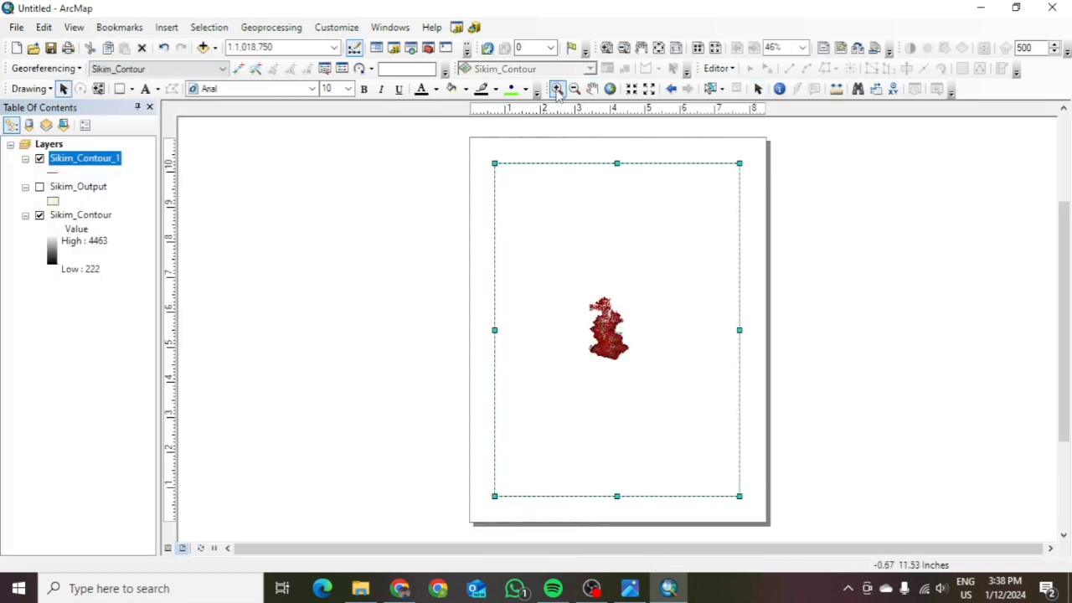
{"action": "left_click_drag", "start_coordinate": [581, 291], "coordinate": [644, 385]}
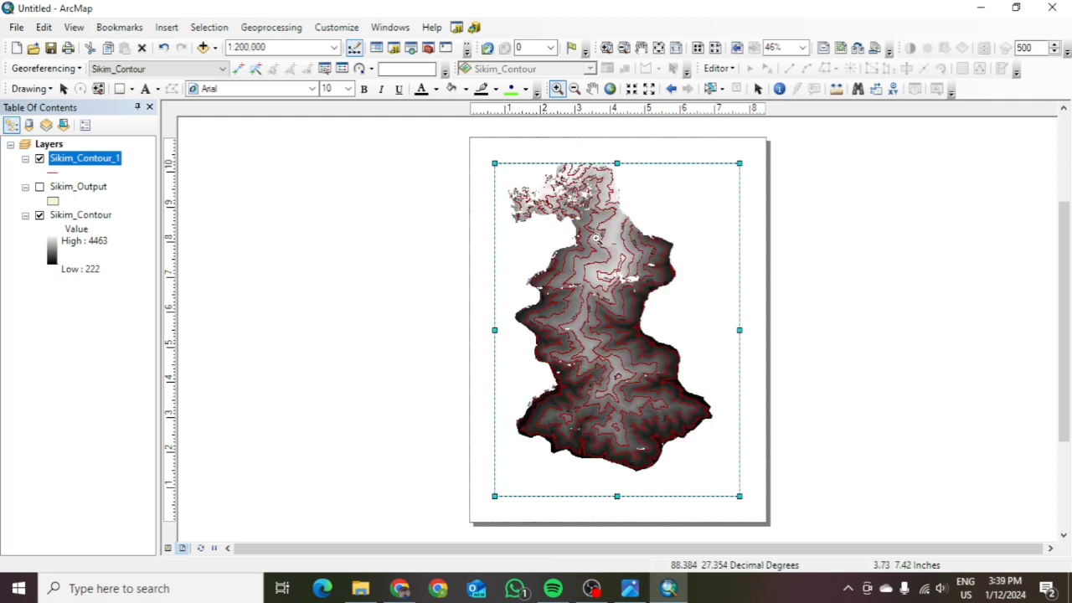
{"action": "left_click", "coordinate": [592, 89]}
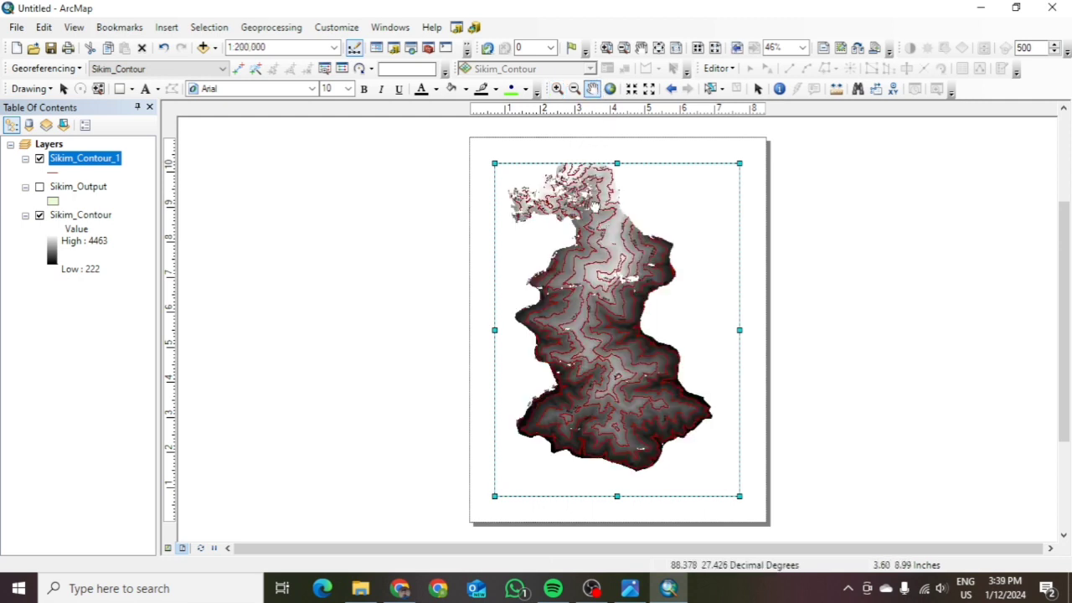
{"action": "left_click_drag", "start_coordinate": [596, 212], "coordinate": [601, 232]}
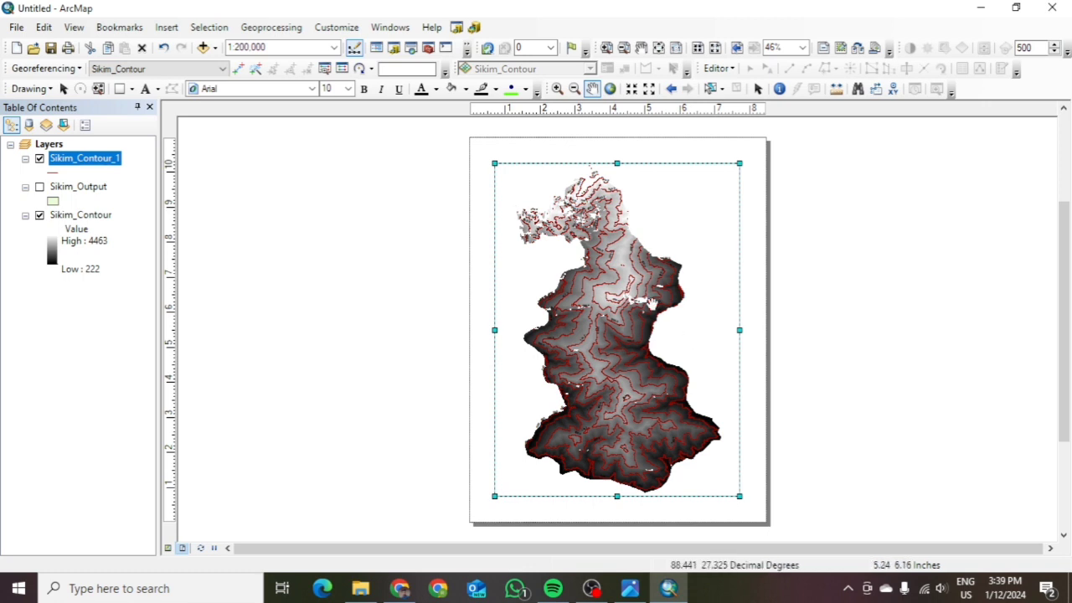
Open the data frame's grid properties beside the page, dismiss the notification, and start a new grid.
{"action": "right_click", "coordinate": [683, 343]}
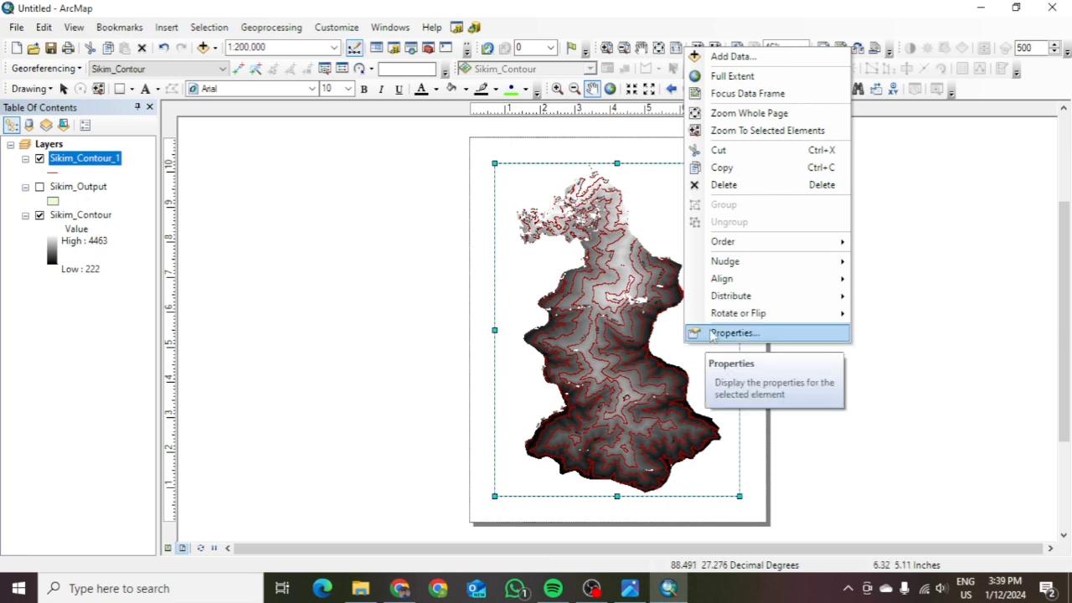
{"action": "left_click", "coordinate": [713, 333]}
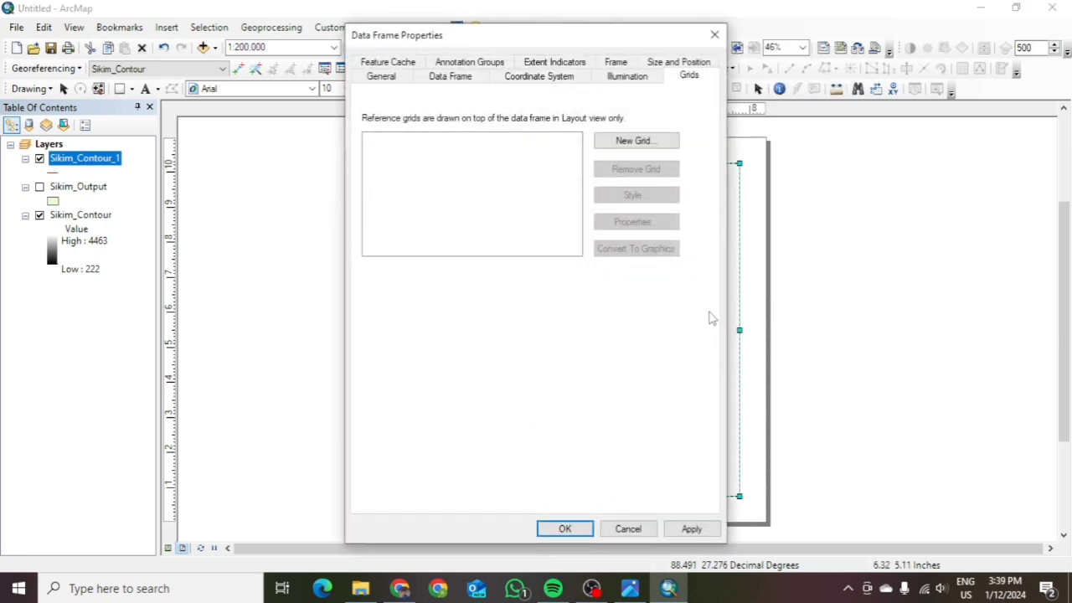
{"action": "left_click_drag", "start_coordinate": [540, 32], "coordinate": [240, 50]}
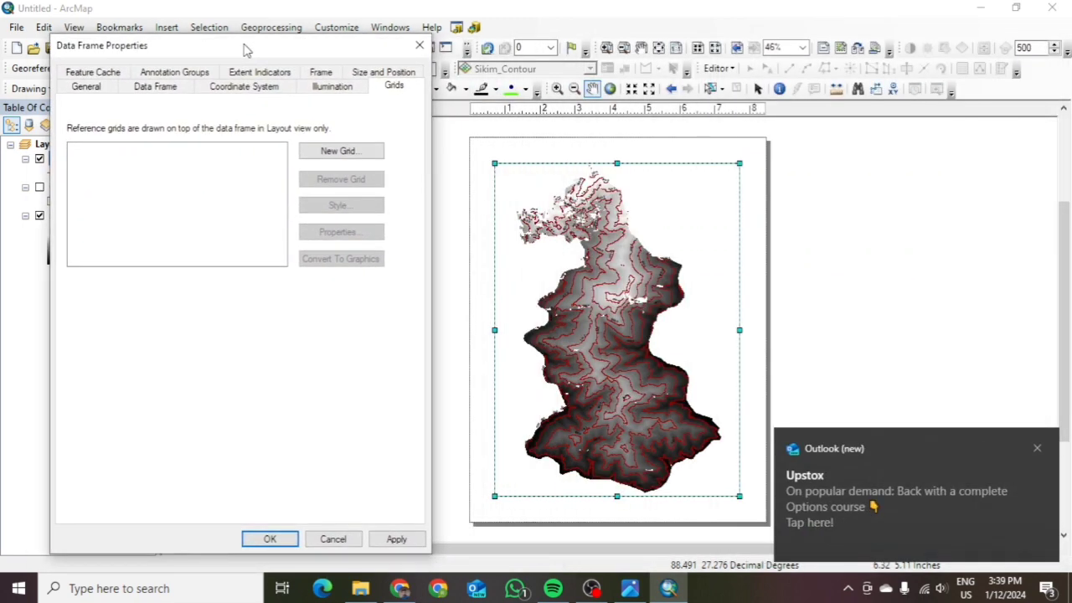
{"action": "left_click", "coordinate": [1038, 449]}
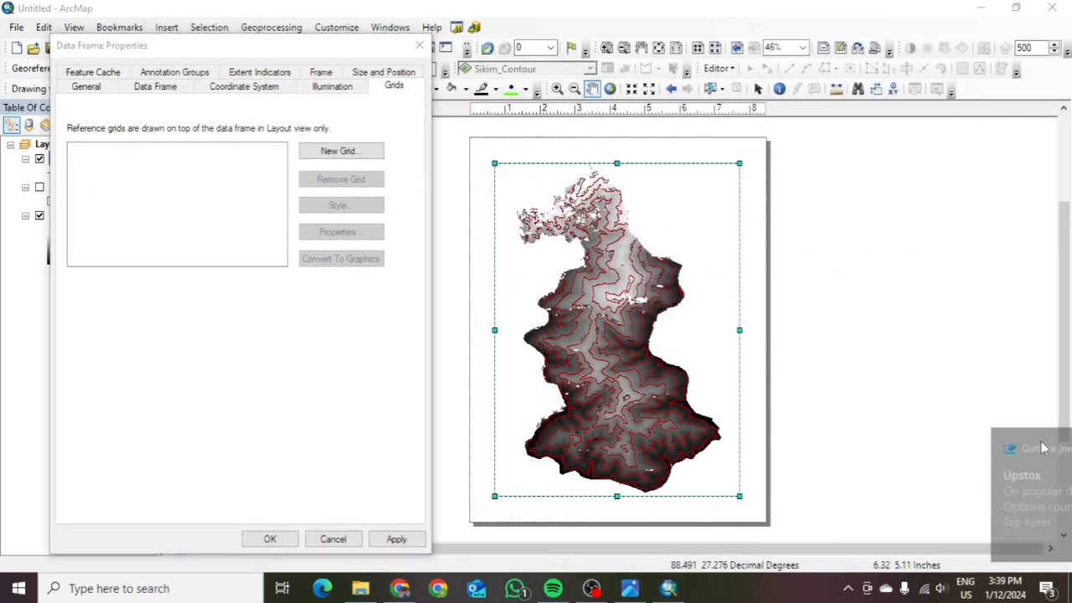
{"action": "left_click", "coordinate": [327, 153]}
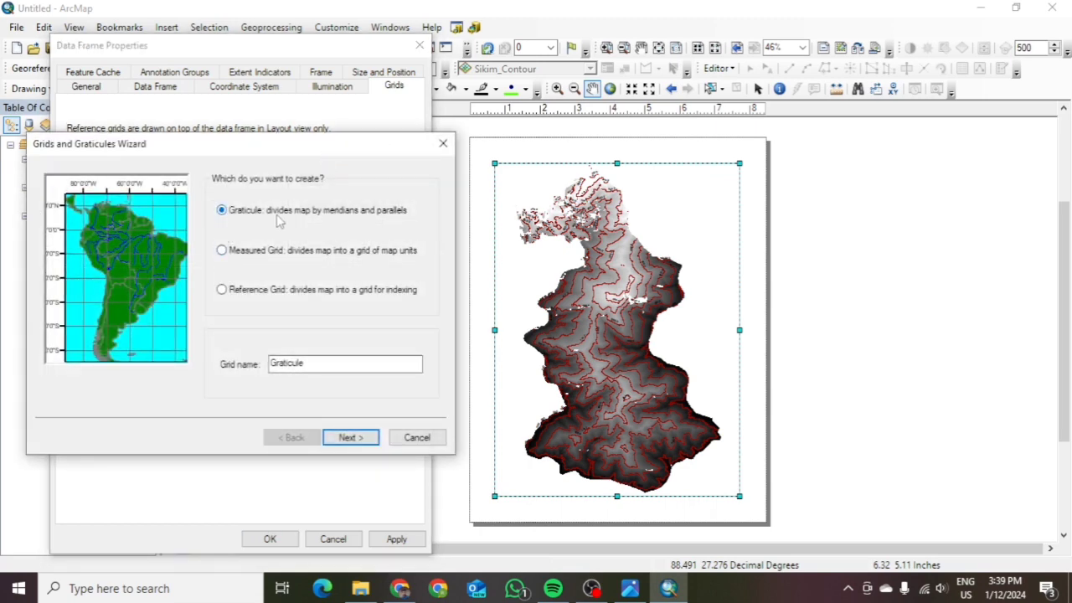
Choose a graticule with lines and labels, and set its parallels interval to 10 minutes 0 seconds.
{"action": "left_click", "coordinate": [351, 438]}
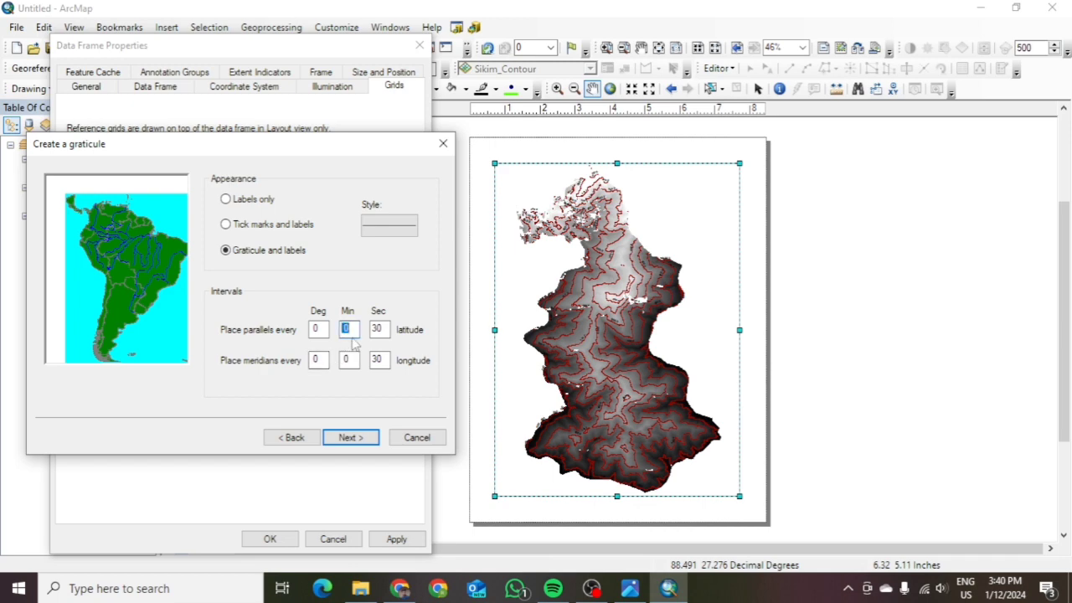
{"action": "type", "text": "10"}
{"action": "key", "text": "Tab"}
{"action": "type", "text": "00"}
{"action": "left_click", "coordinate": [352, 437]}
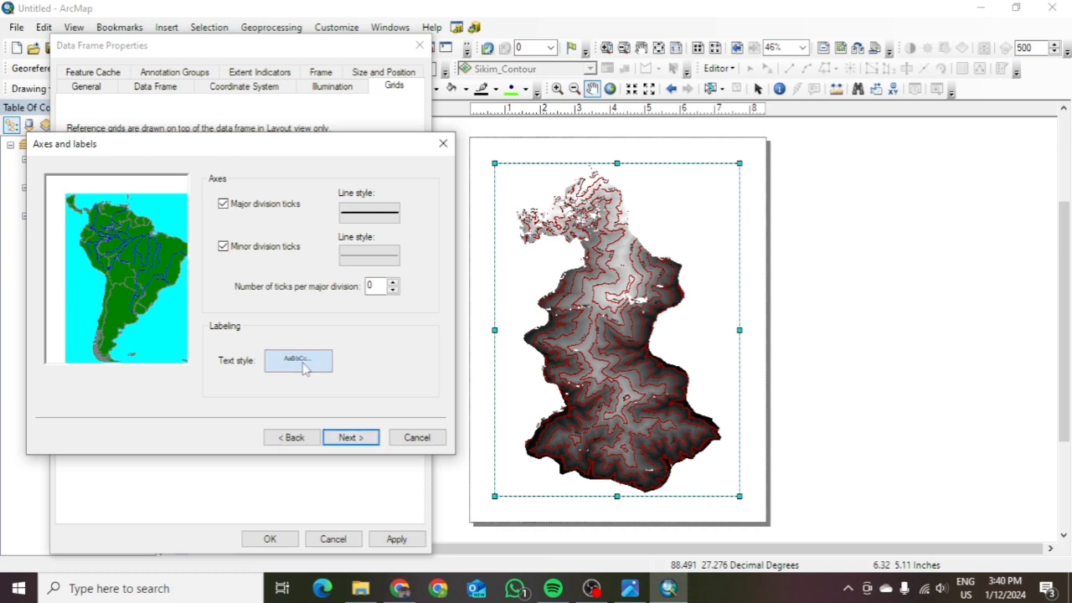
Set the graticule label text to bold Arial Black and finish creating the graticule with a simple border.
{"action": "left_click", "coordinate": [310, 361]}
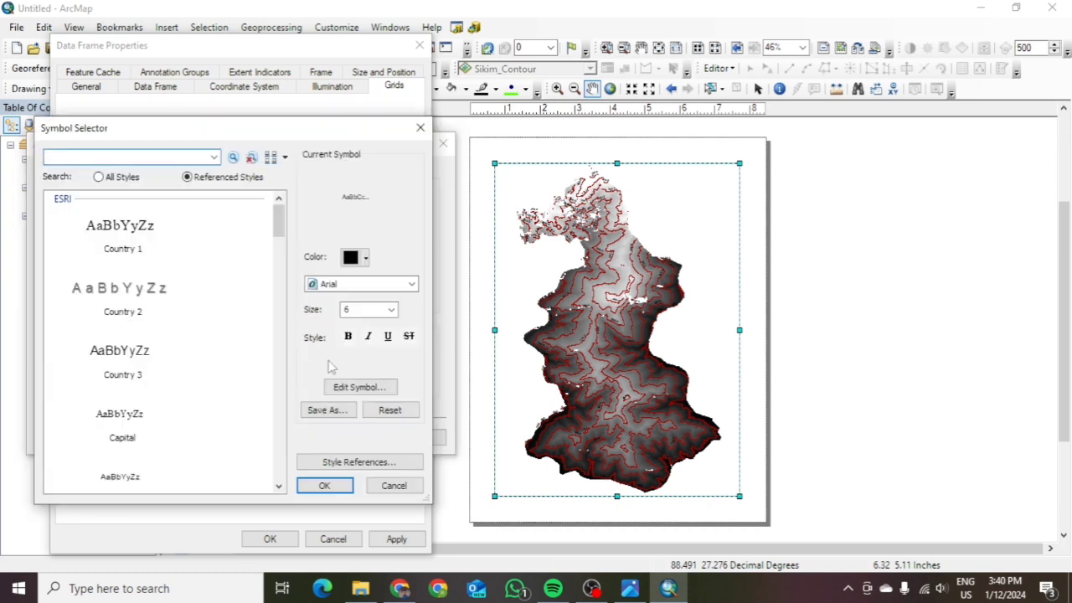
{"action": "left_click", "coordinate": [411, 285]}
{"action": "left_click", "coordinate": [359, 313]}
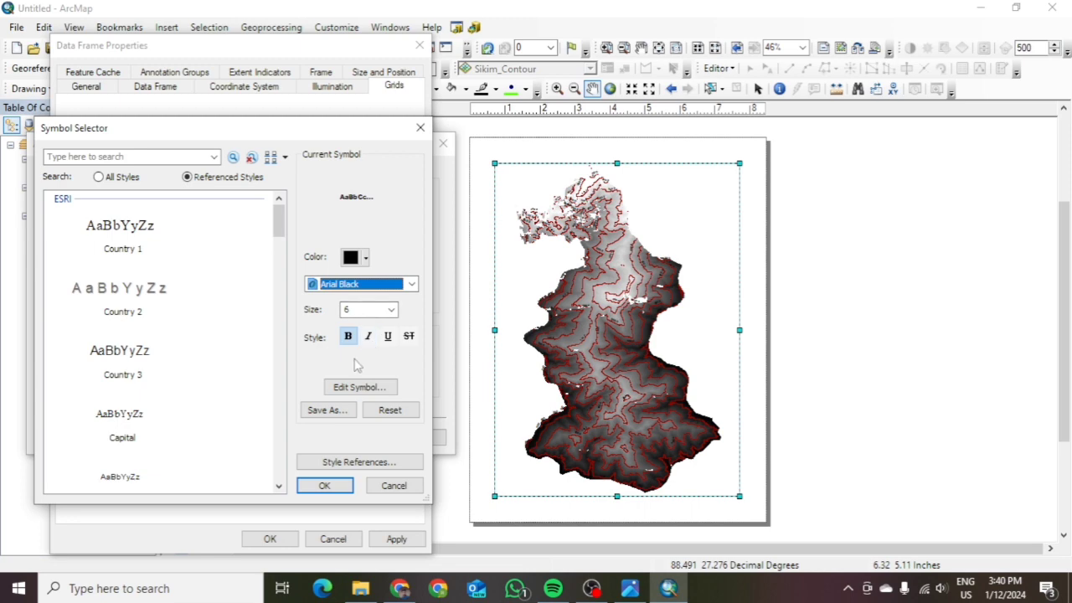
{"action": "left_click", "coordinate": [324, 485]}
{"action": "left_click", "coordinate": [356, 439]}
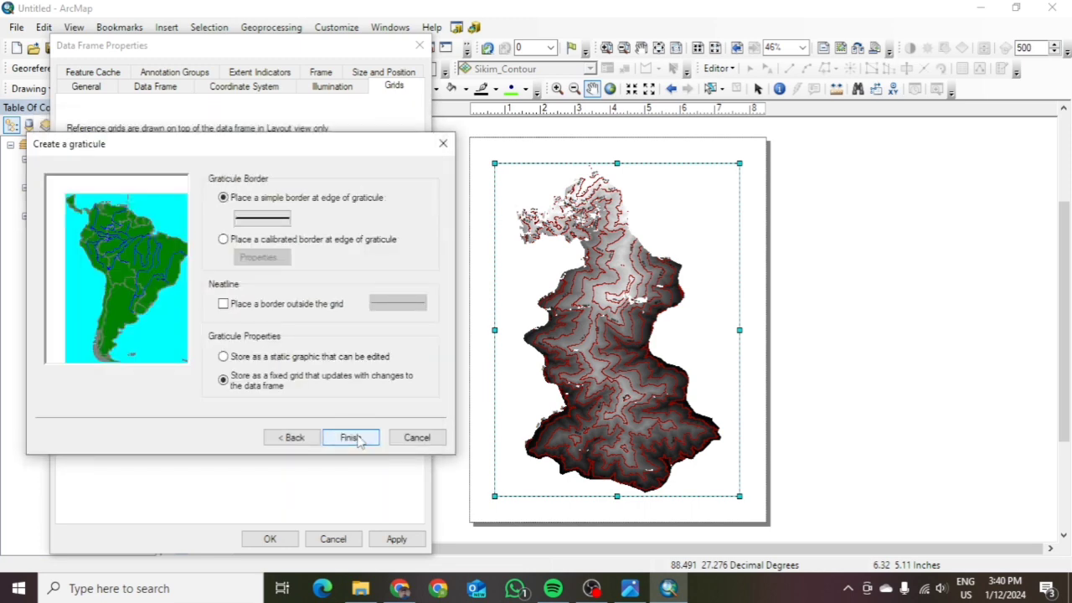
{"action": "left_click", "coordinate": [350, 438]}
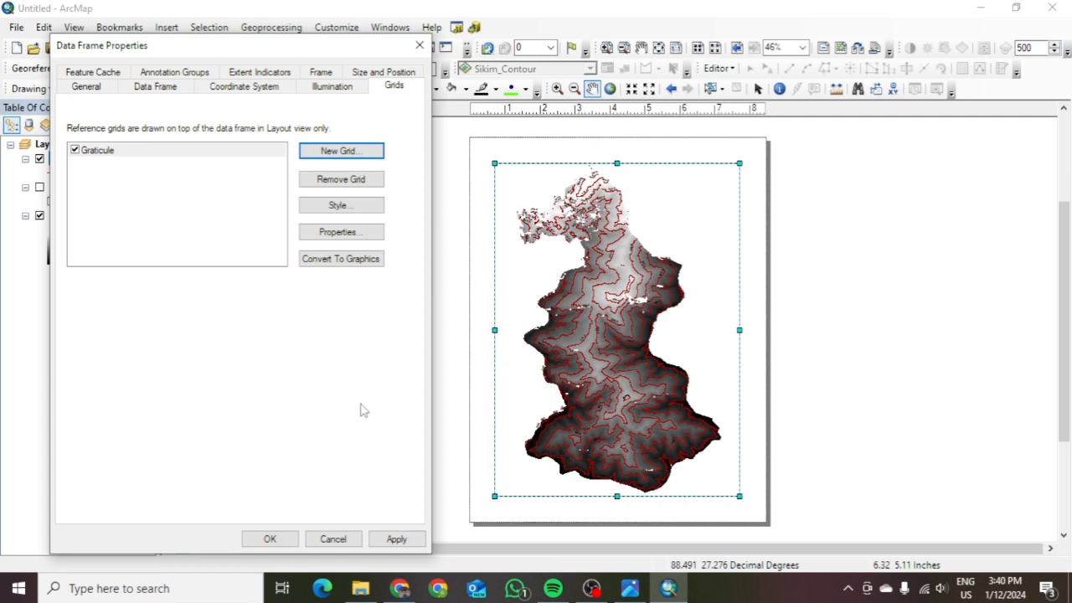
Set the graticule's X and Y axis intervals to 15 minutes 0 seconds in its reference system properties.
{"action": "left_click", "coordinate": [334, 232]}
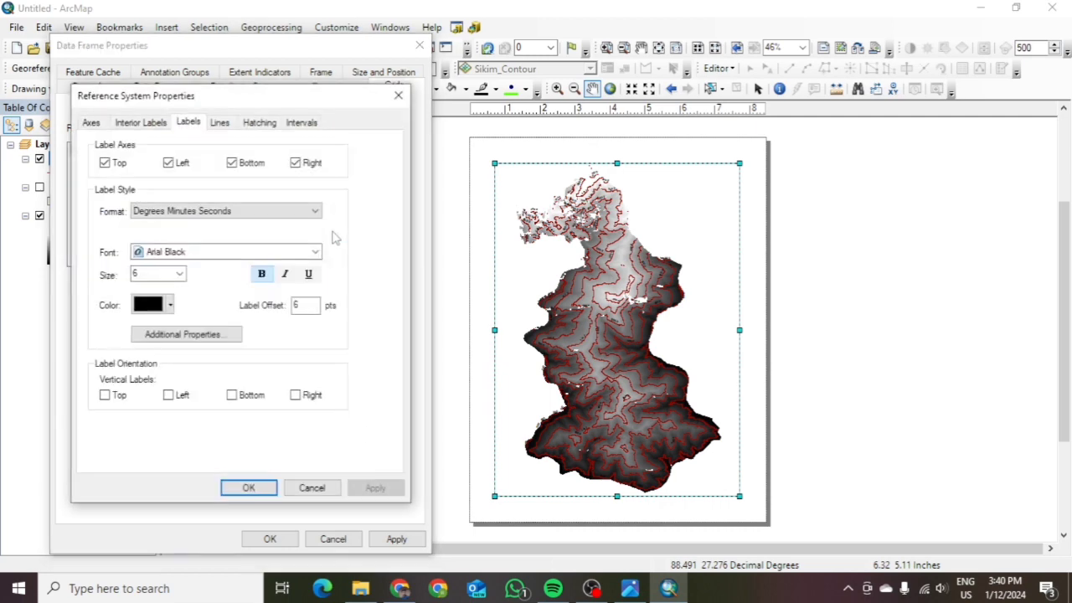
{"action": "left_click_drag", "start_coordinate": [293, 100], "coordinate": [271, 103]}
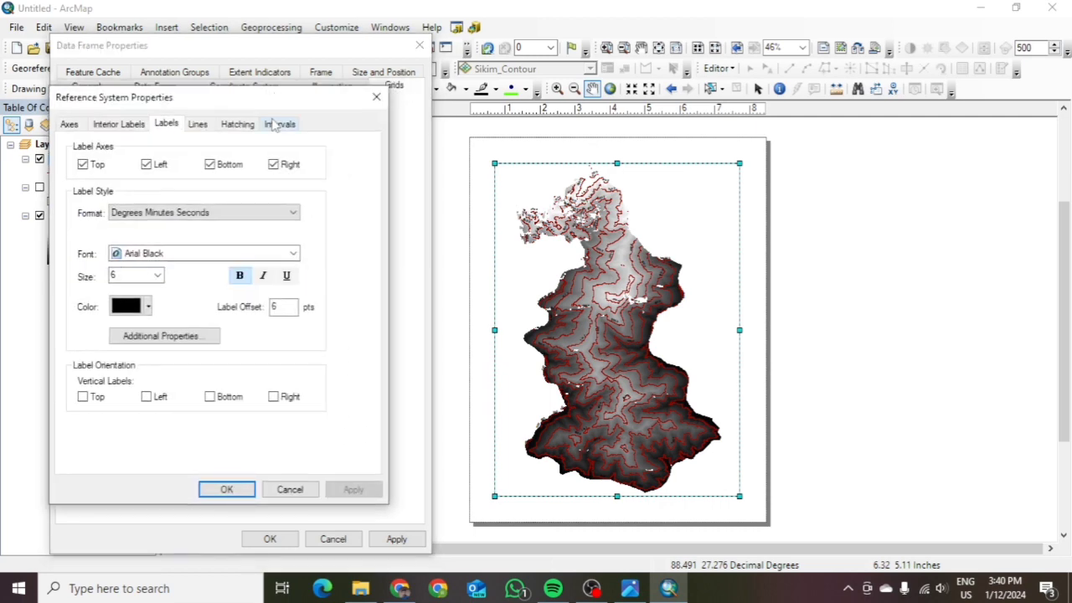
{"action": "left_click", "coordinate": [278, 123]}
{"action": "left_click", "coordinate": [200, 166]}
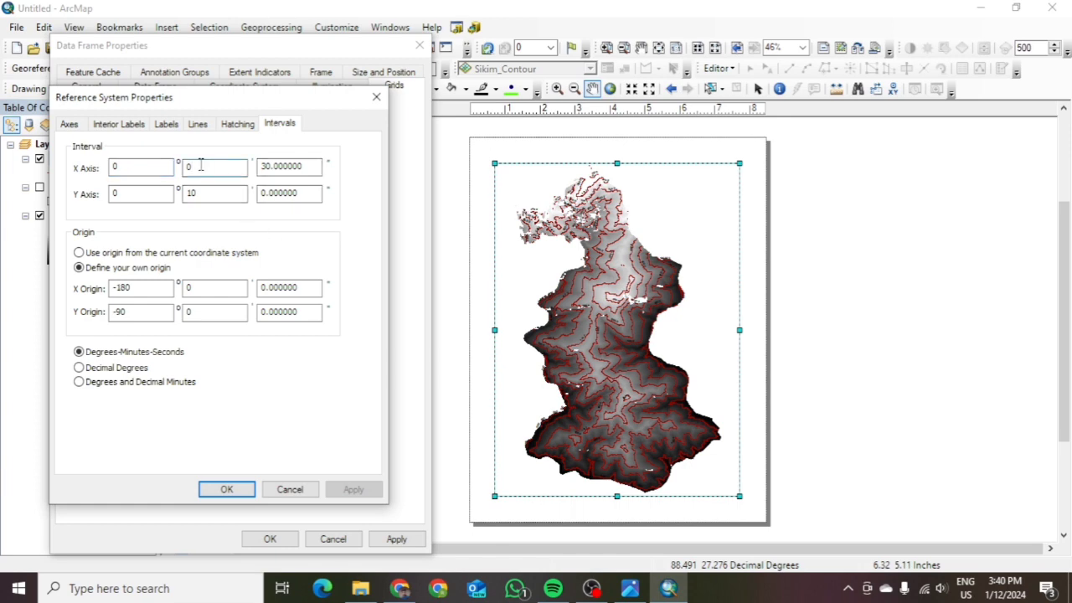
{"action": "key", "text": "BackSpace"}
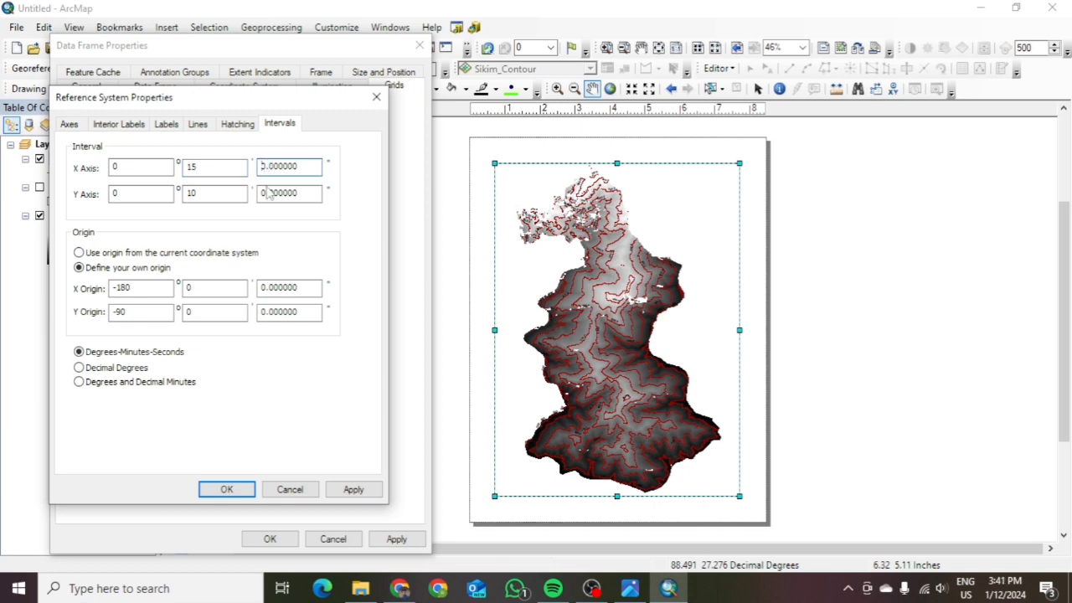
{"action": "double_click", "coordinate": [213, 192]}
{"action": "type", "text": "1"}
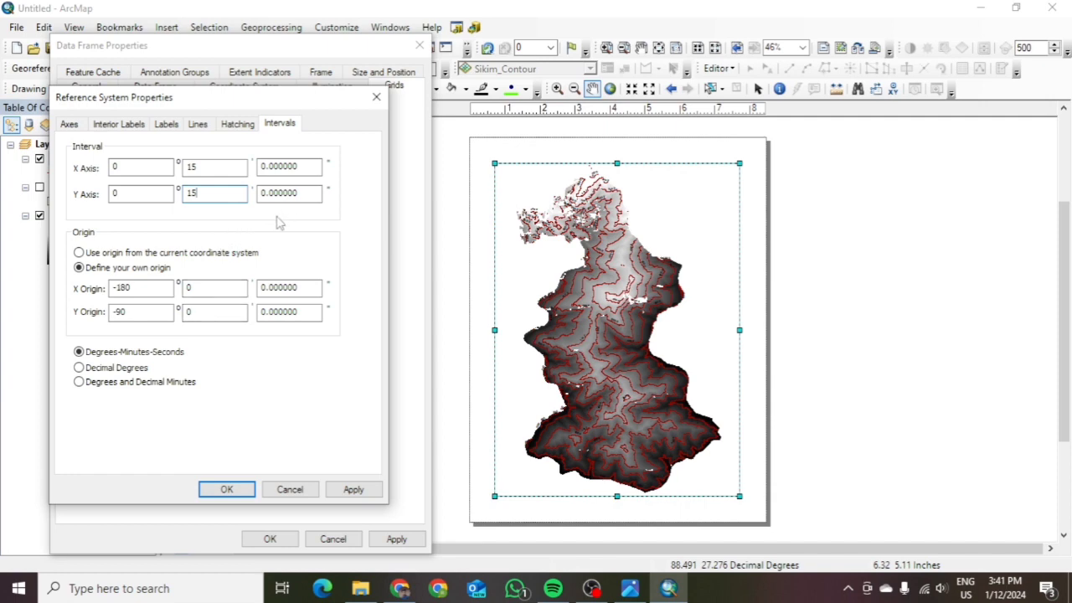
Display the graticule as a grid of ticks and make its left and right labels vertical.
{"action": "left_click", "coordinate": [196, 126]}
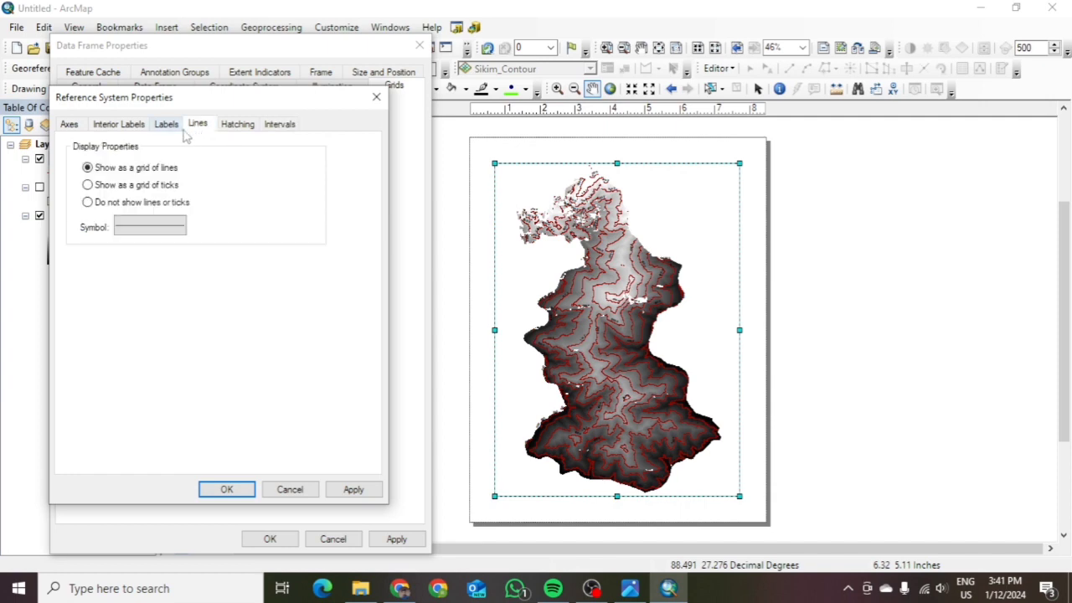
{"action": "left_click", "coordinate": [88, 185]}
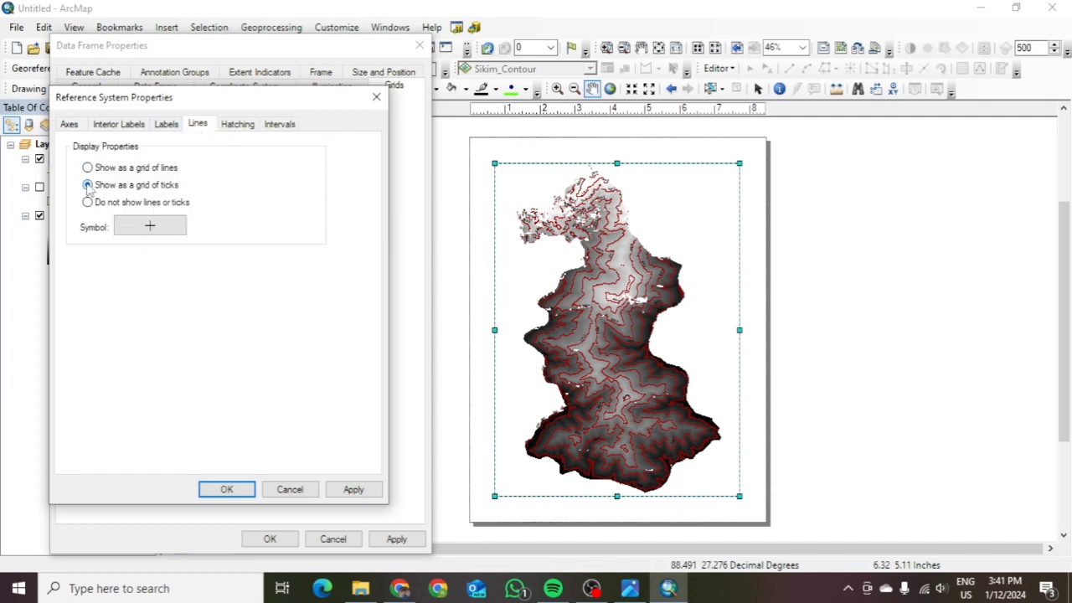
{"action": "left_click", "coordinate": [166, 125]}
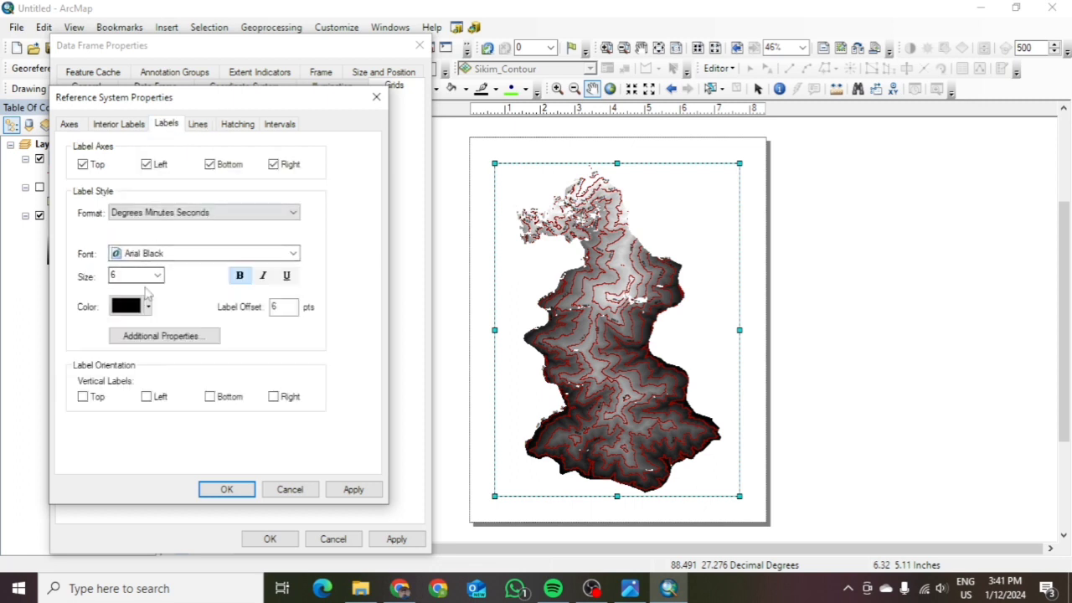
{"action": "left_click", "coordinate": [148, 398]}
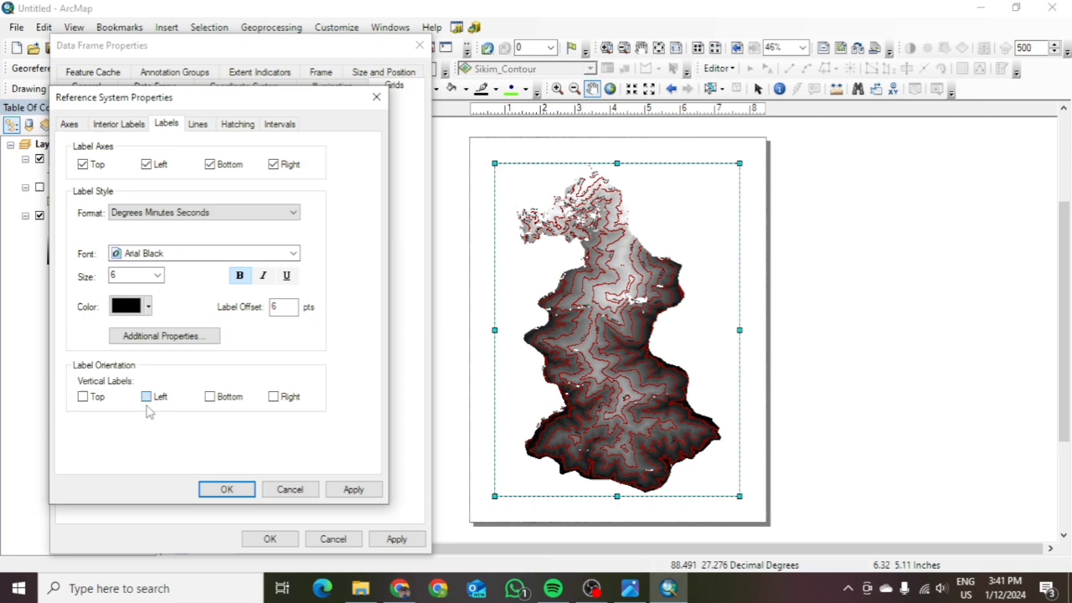
{"action": "left_click", "coordinate": [274, 398]}
Review the graticule's line, hatching and interval settings, and apply the graticule to the data frame.
{"action": "left_click", "coordinate": [199, 128]}
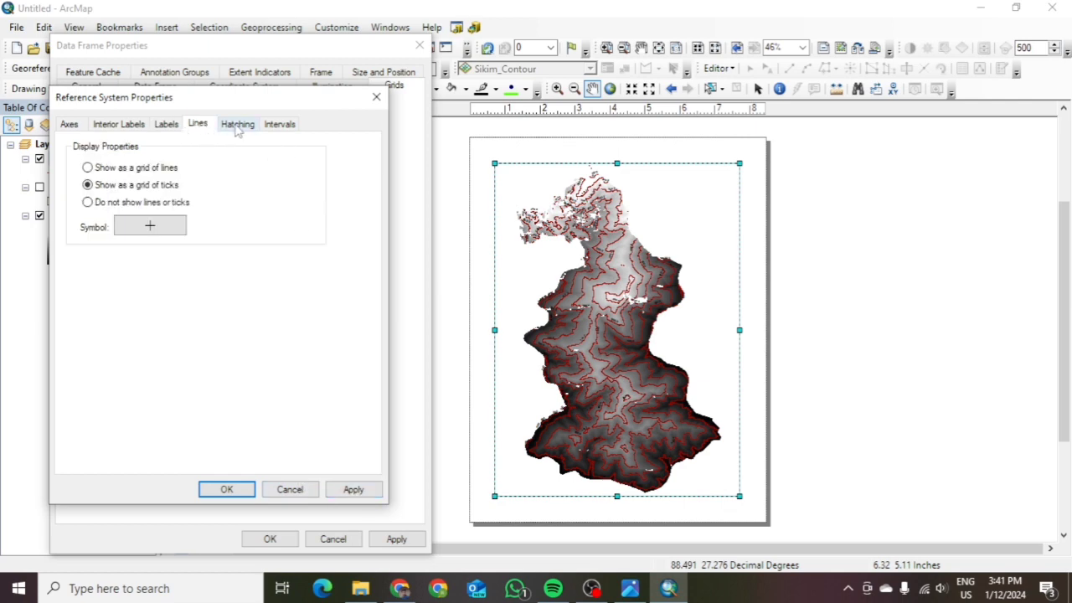
{"action": "left_click", "coordinate": [238, 126]}
{"action": "left_click", "coordinate": [280, 123]}
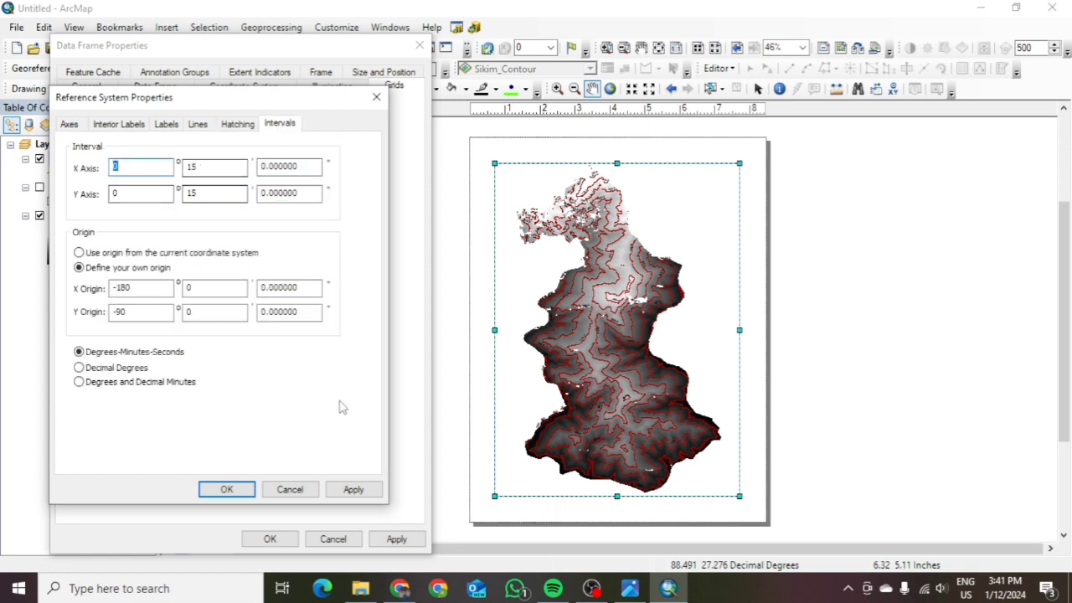
{"action": "left_click", "coordinate": [352, 492]}
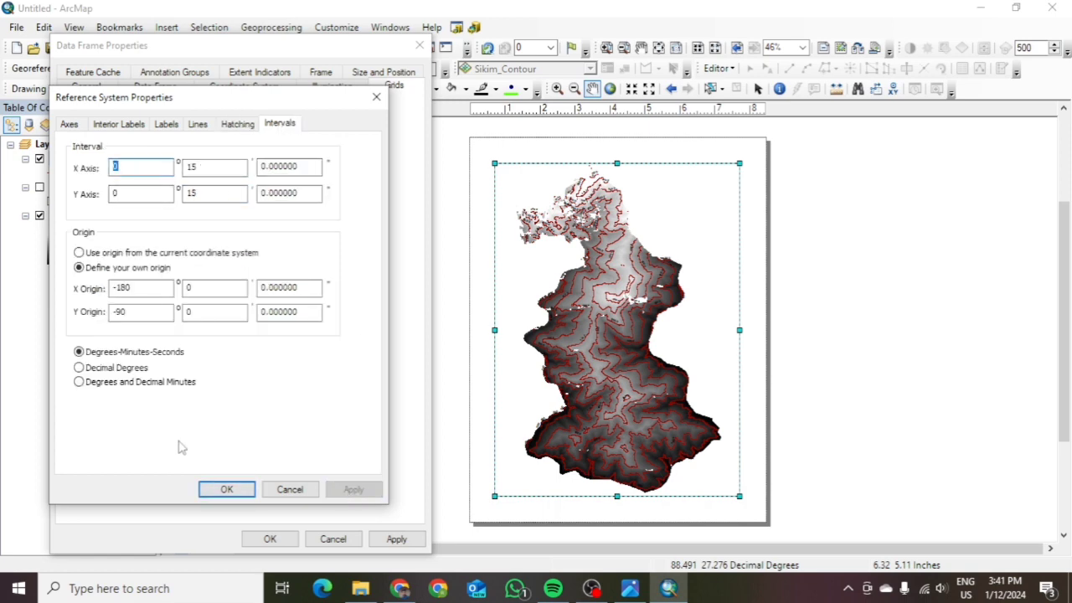
{"action": "left_click", "coordinate": [227, 489]}
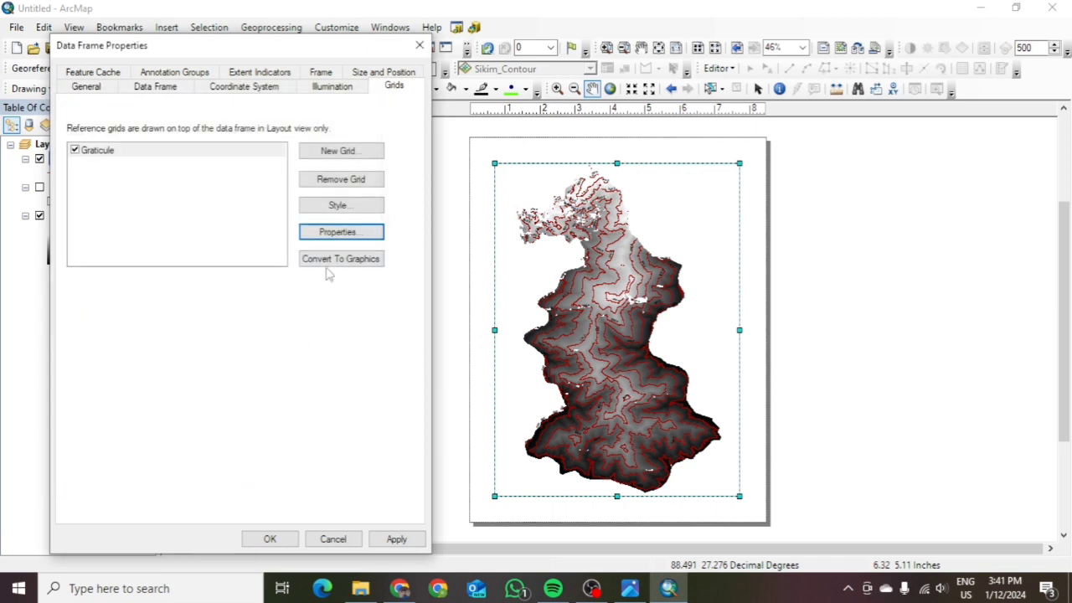
{"action": "left_click", "coordinate": [394, 539]}
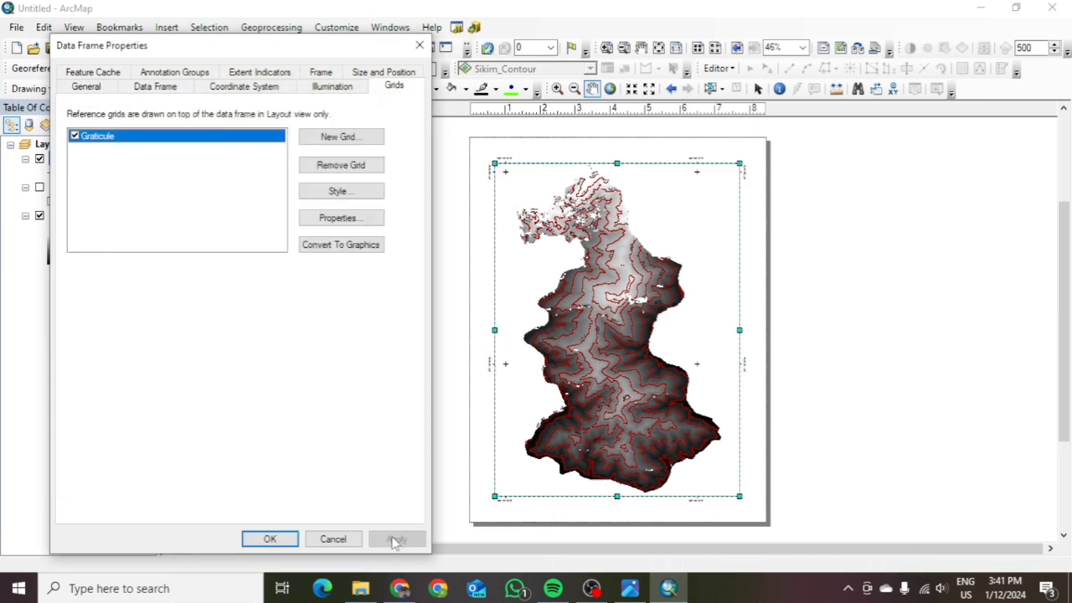
{"action": "left_click", "coordinate": [270, 538]}
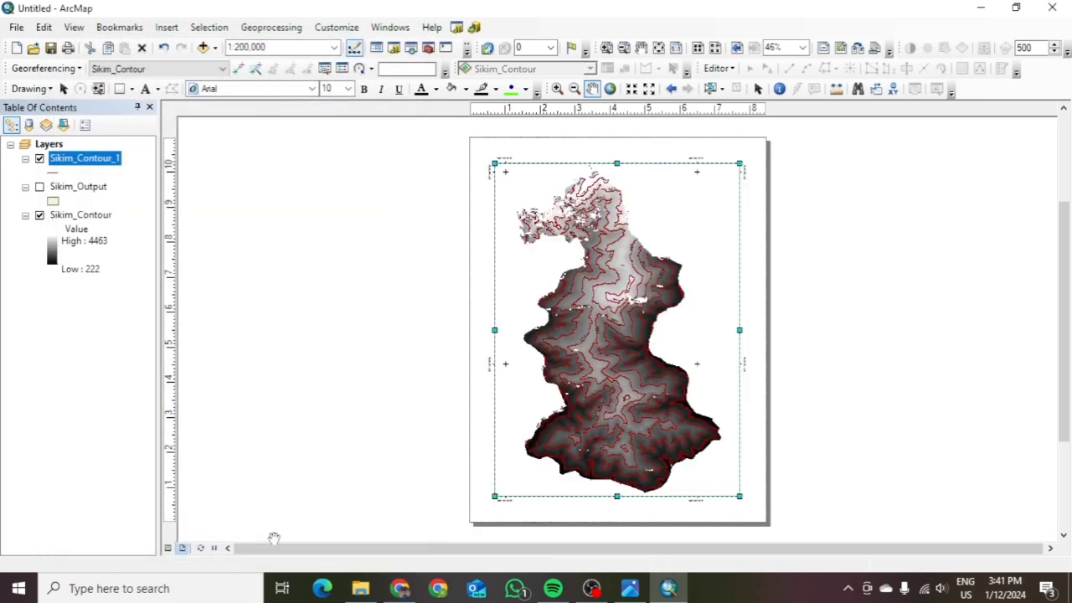
Set the graticule's label size to 9 and label offset to 2 pts, and apply the changes to the data frame.
{"action": "scroll", "coordinate": [734, 378], "scroll_direction": "up", "scroll_amount": 2}
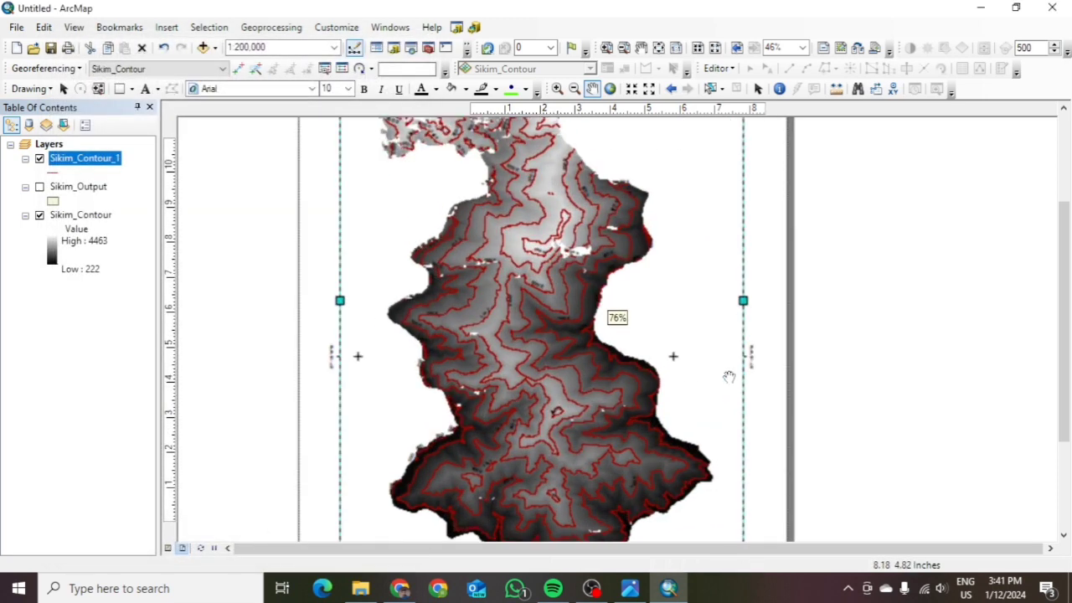
{"action": "scroll", "coordinate": [736, 369], "scroll_direction": "up", "scroll_amount": 2}
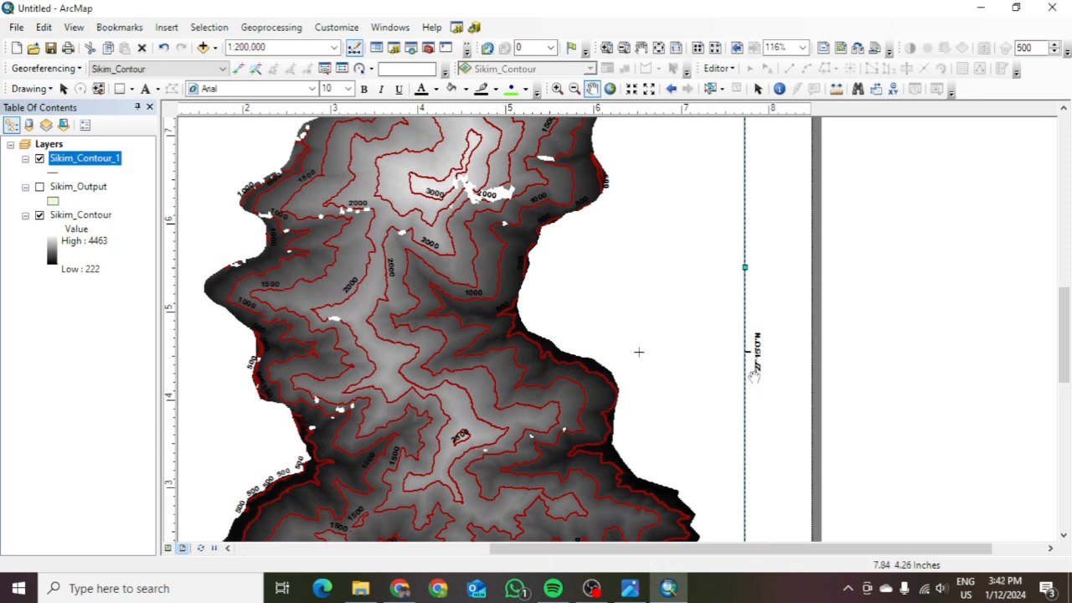
{"action": "scroll", "coordinate": [750, 360], "scroll_direction": "down", "scroll_amount": 4}
{"action": "right_click", "coordinate": [749, 365]}
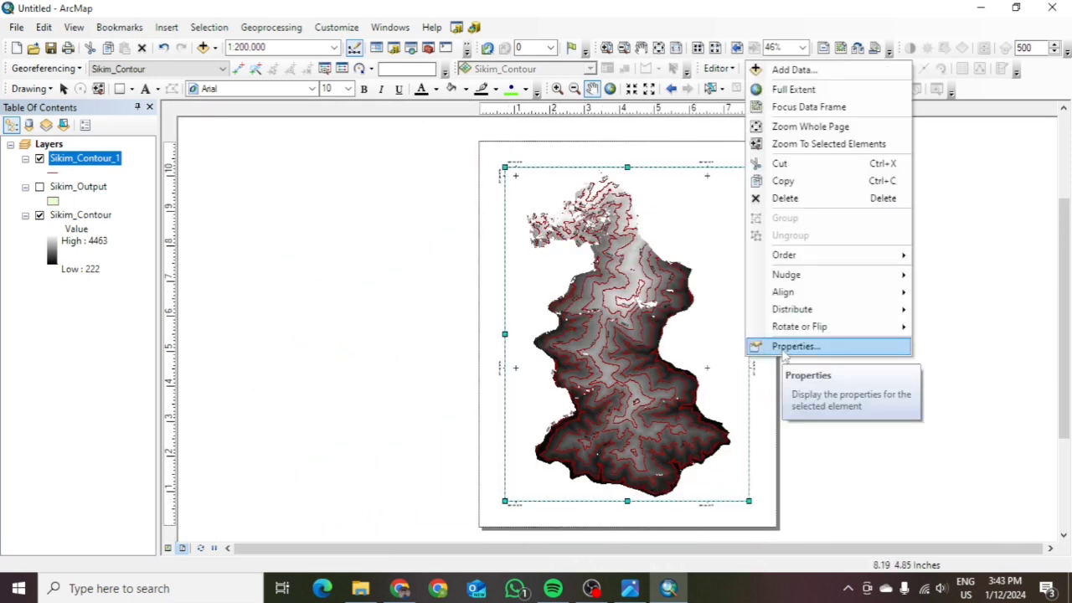
{"action": "left_click", "coordinate": [781, 346]}
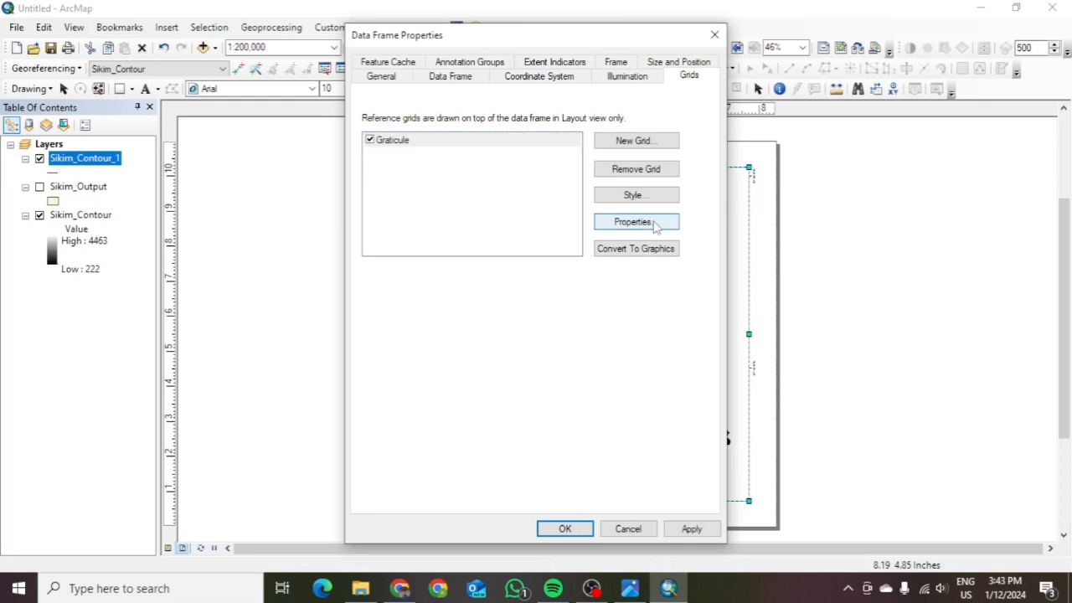
{"action": "left_click", "coordinate": [643, 221]}
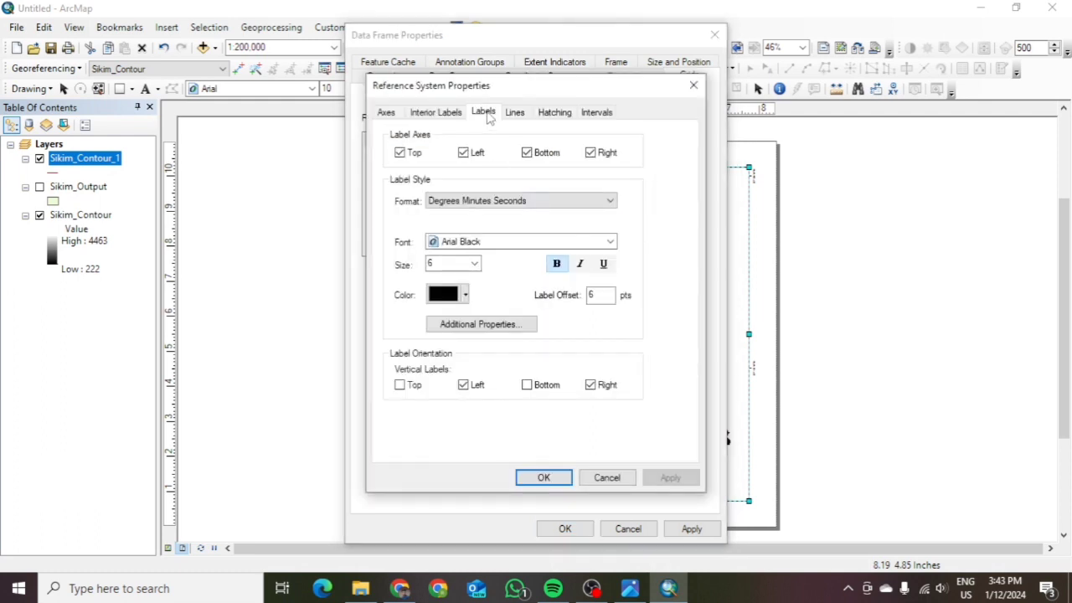
{"action": "left_click", "coordinate": [474, 264]}
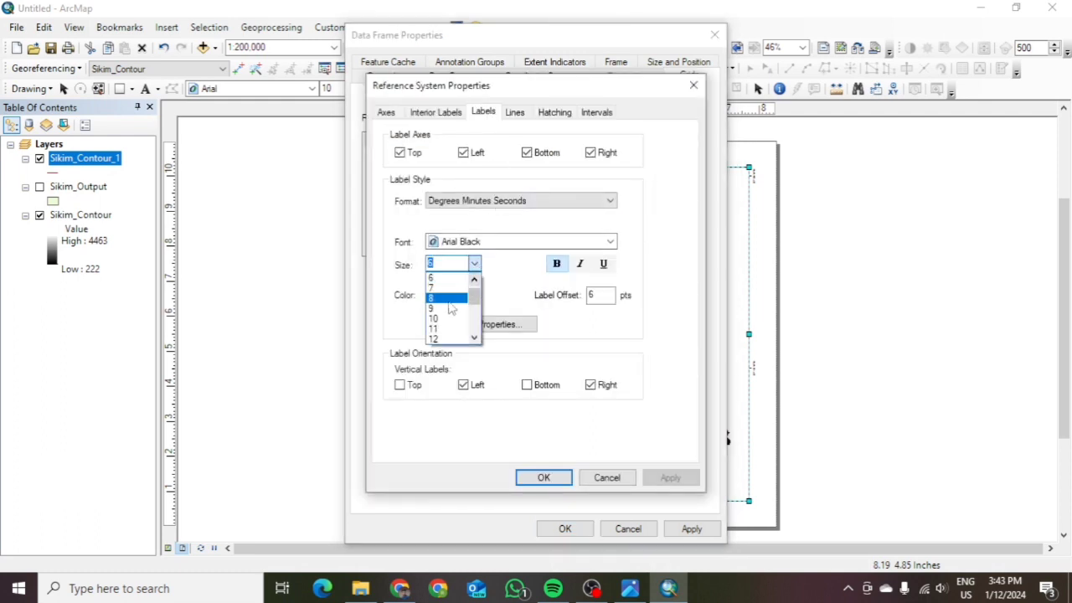
{"action": "left_click", "coordinate": [446, 309]}
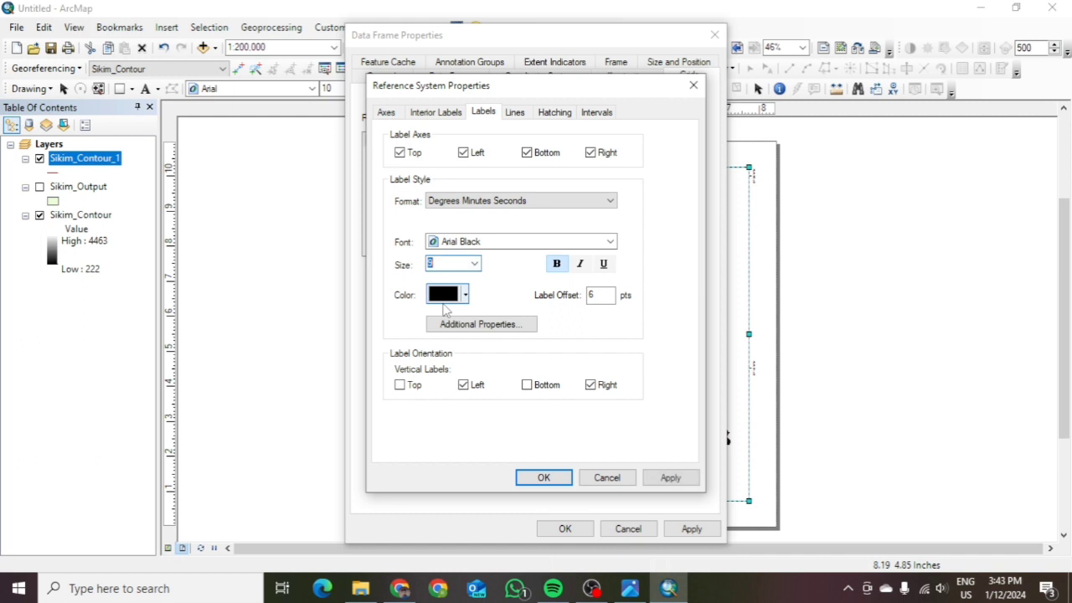
{"action": "double_click", "coordinate": [591, 294]}
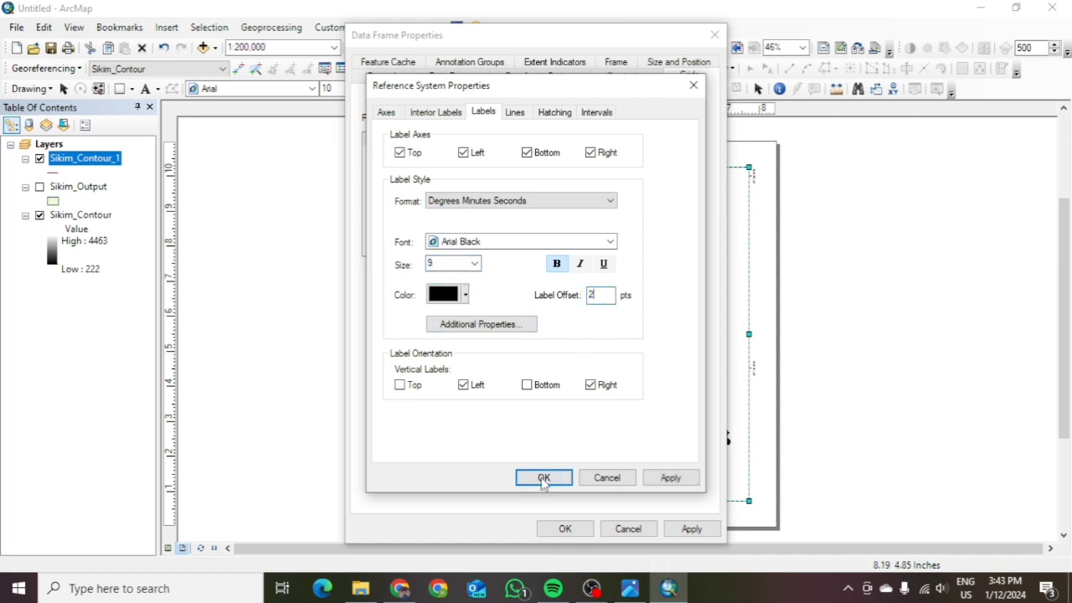
{"action": "left_click", "coordinate": [669, 478]}
{"action": "left_click", "coordinate": [549, 481]}
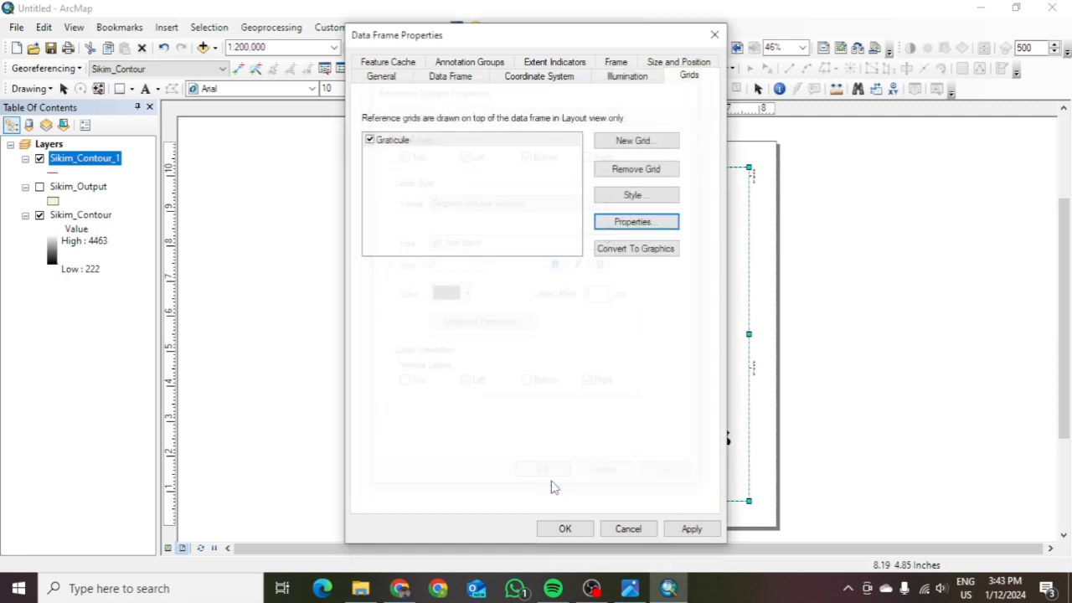
{"action": "left_click", "coordinate": [686, 529]}
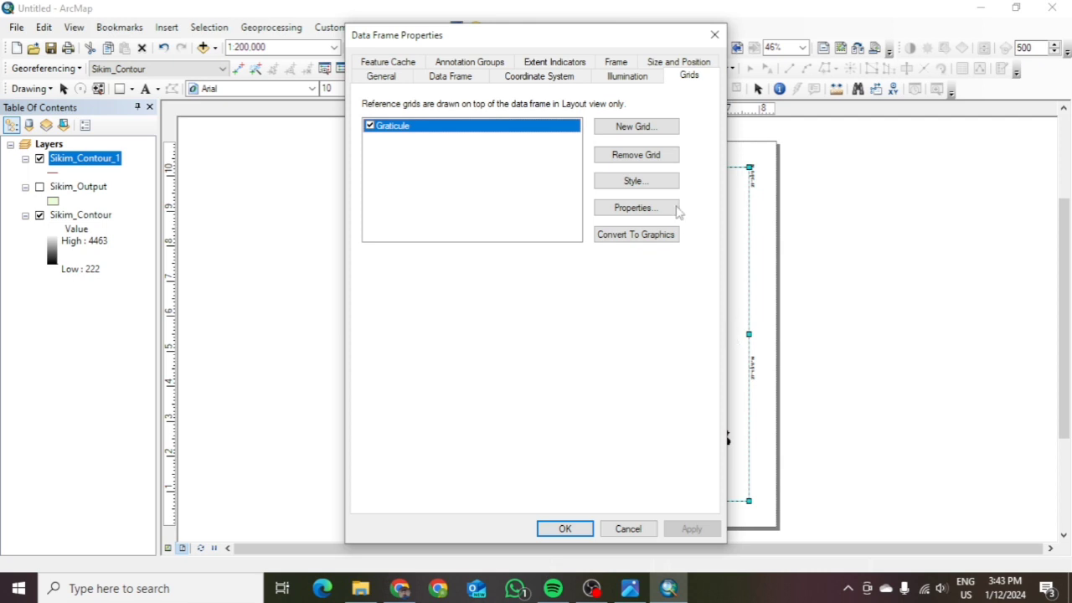
Enlarge the graticule label text further, apply the change, and close the data frame properties.
{"action": "left_click", "coordinate": [634, 207]}
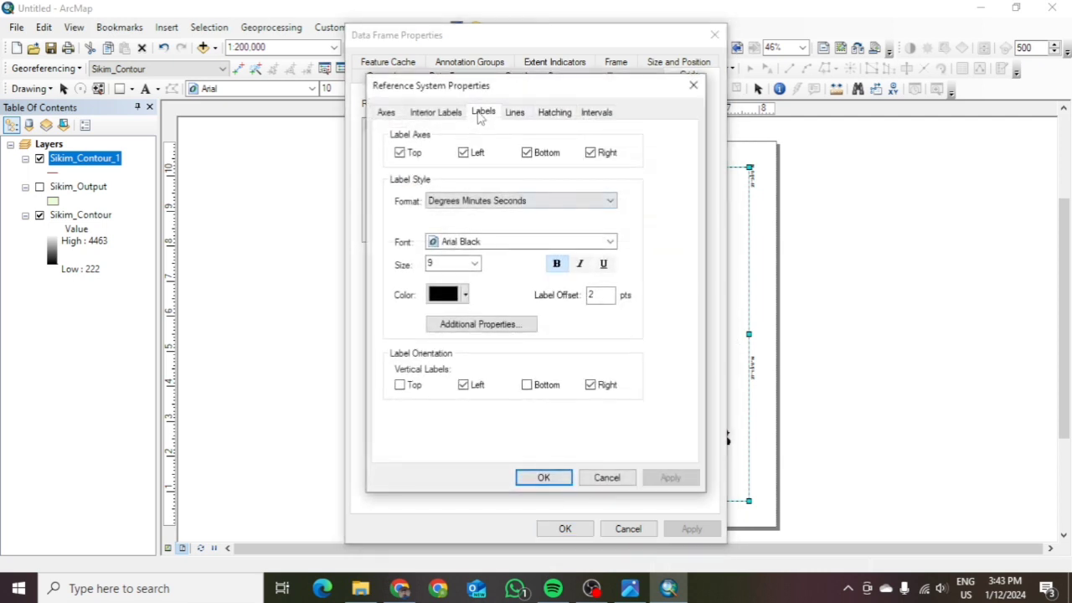
{"action": "double_click", "coordinate": [433, 263]}
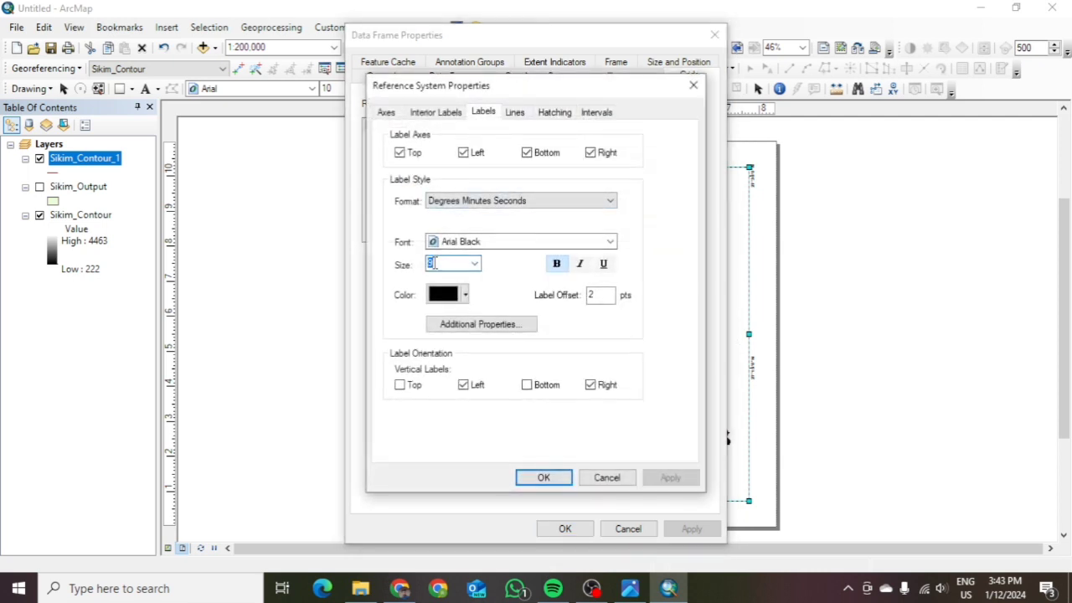
{"action": "left_click", "coordinate": [544, 478]}
{"action": "left_click", "coordinate": [689, 529]}
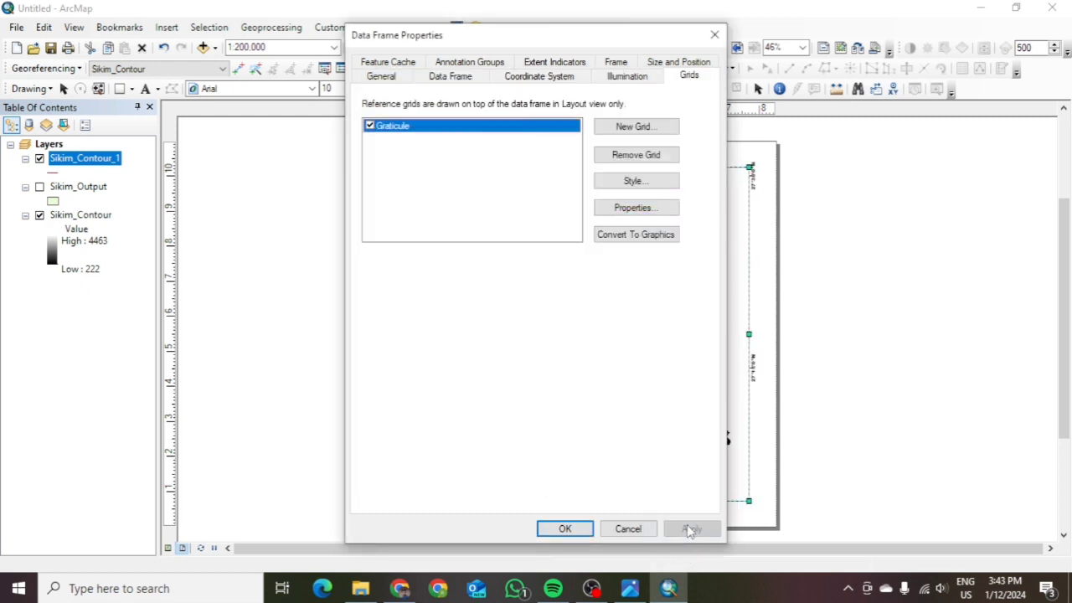
{"action": "left_click", "coordinate": [563, 529]}
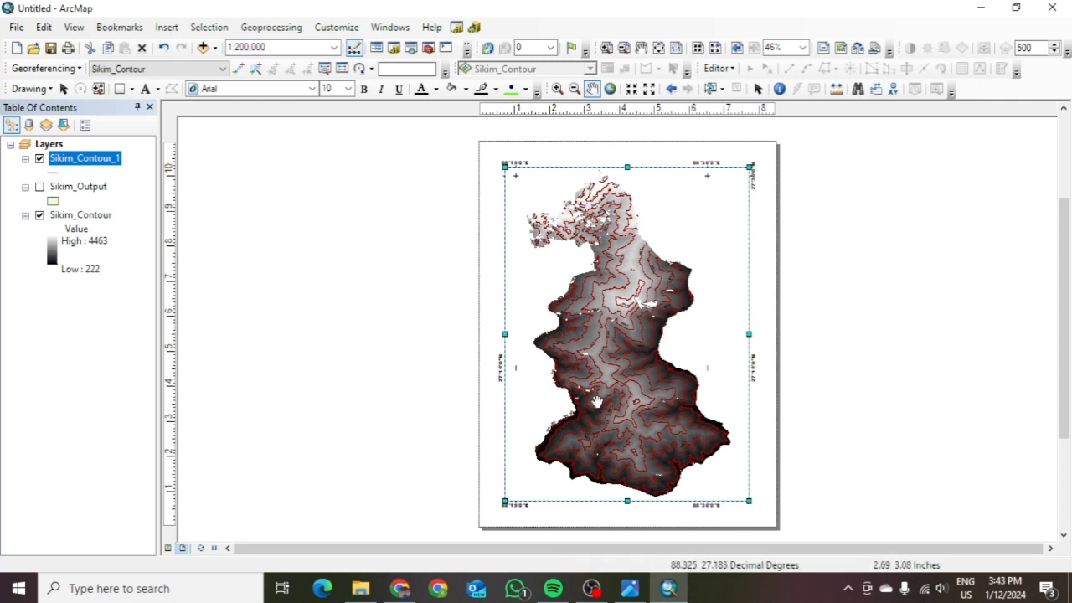
Start a legend titled "Legend" with the default font and no frame, and preview it beside the wizard on the page.
{"action": "left_click", "coordinate": [167, 29]}
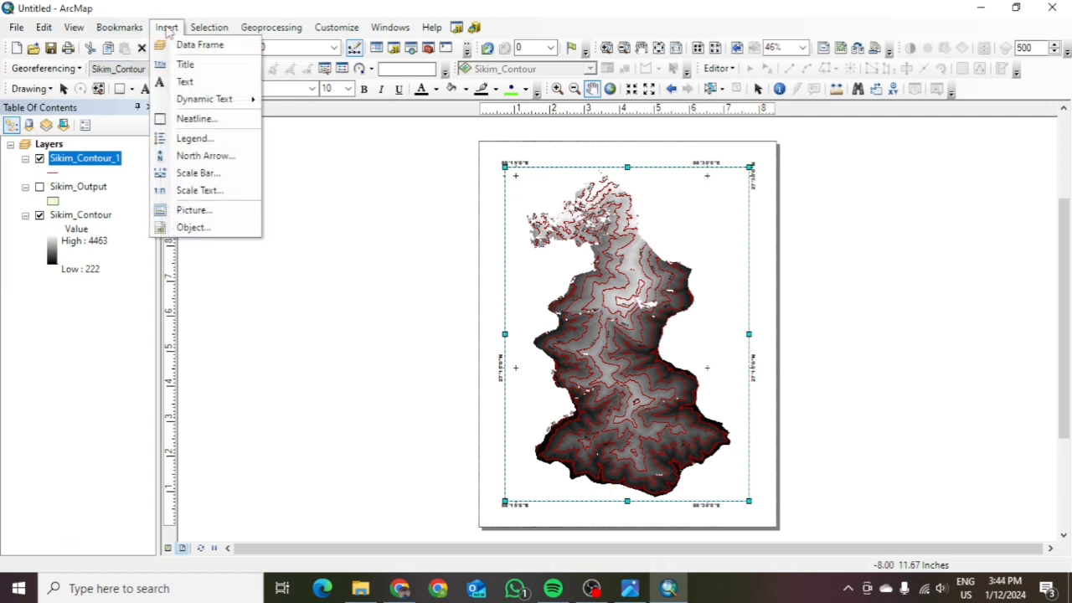
{"action": "left_click", "coordinate": [198, 139]}
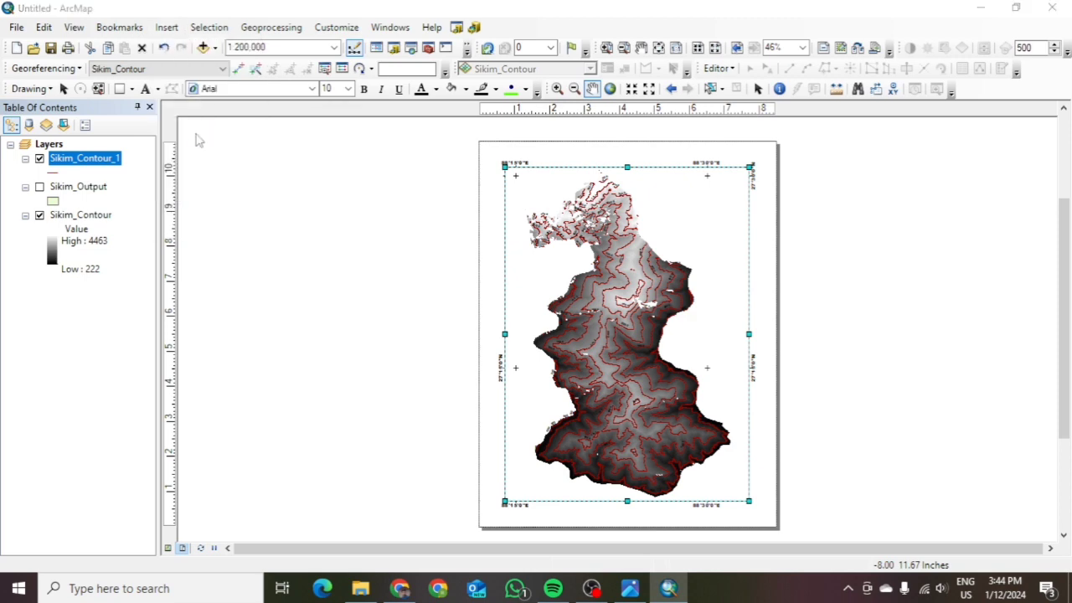
{"action": "left_click", "coordinate": [652, 438]}
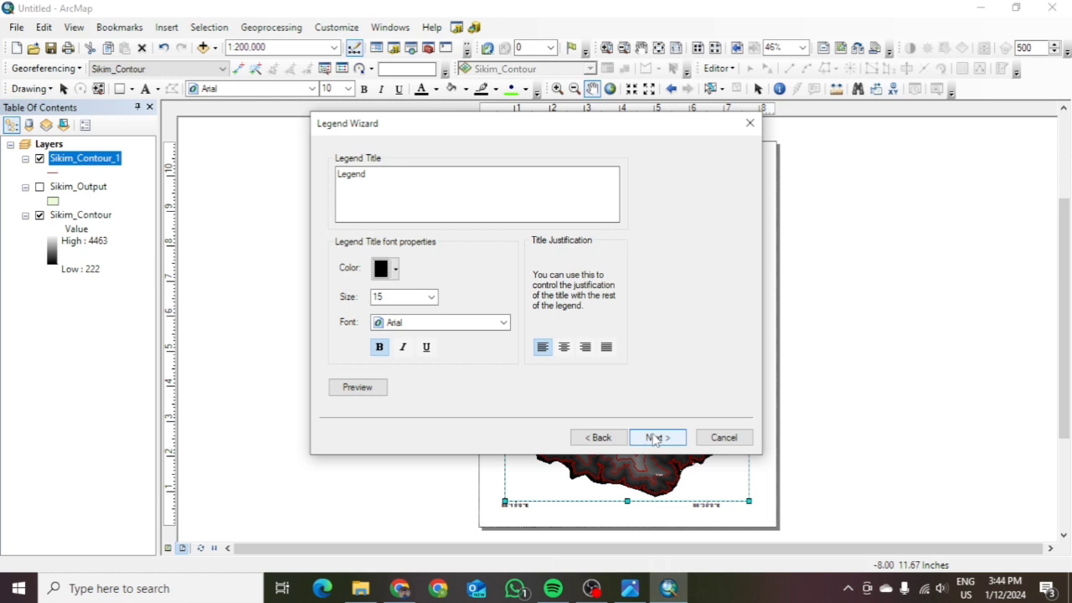
{"action": "left_click", "coordinate": [655, 437]}
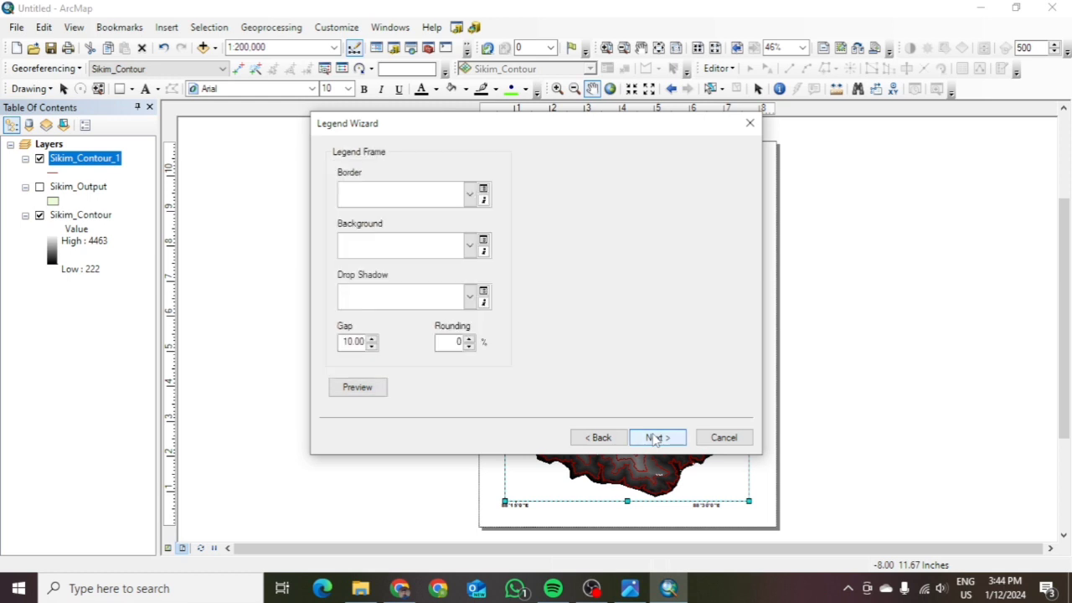
{"action": "left_click", "coordinate": [655, 438]}
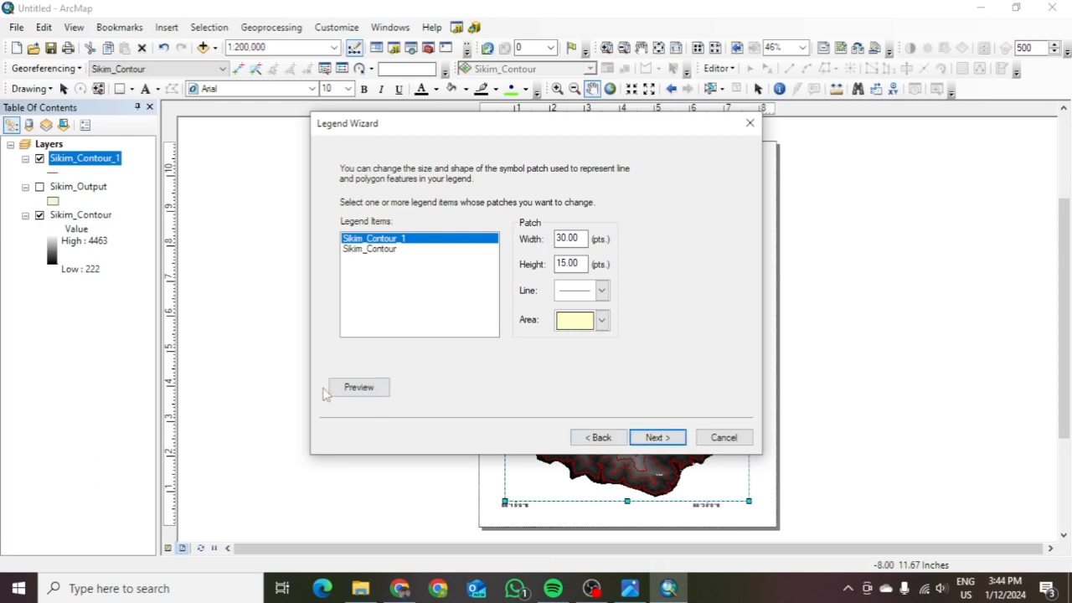
{"action": "left_click", "coordinate": [359, 394]}
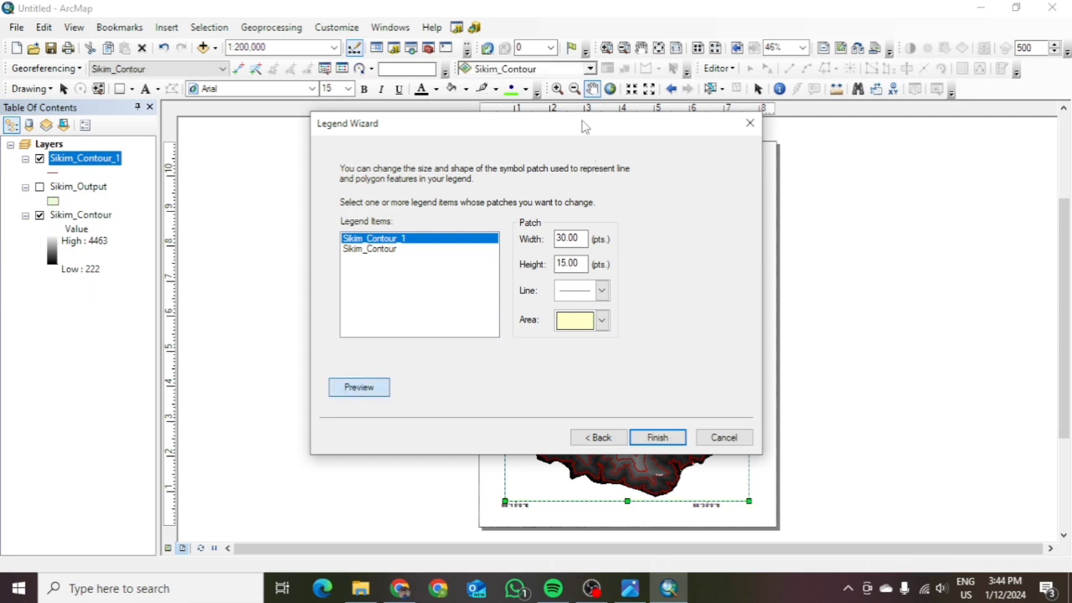
{"action": "left_click_drag", "start_coordinate": [585, 126], "coordinate": [874, 198]}
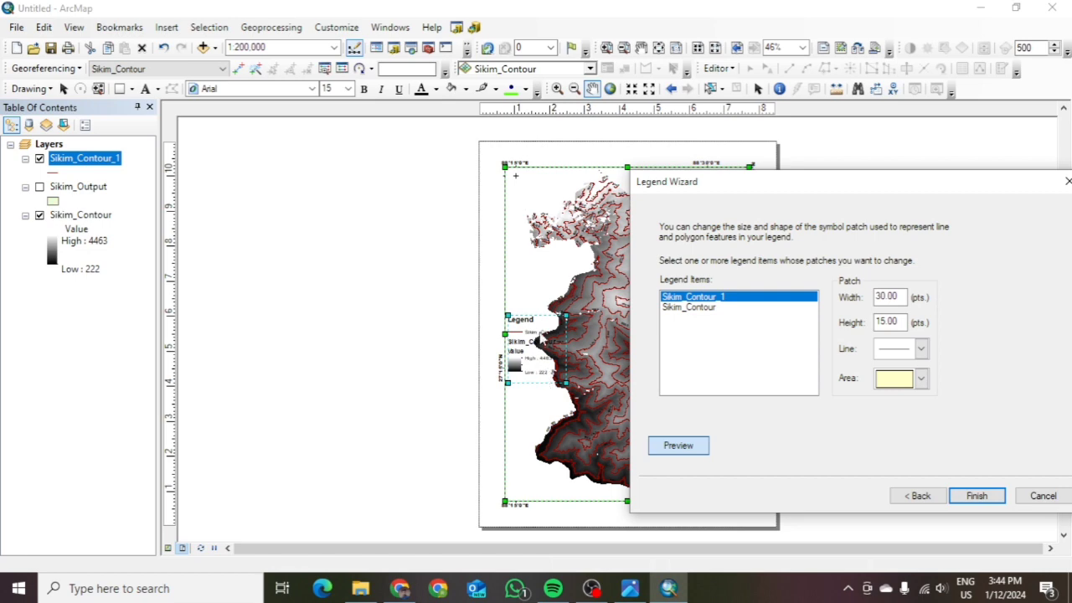
Check the patch settings of Sikim_Contour and Sikim_Contour_1, and finish the legend with the default 30 by 15 pt patches.
{"action": "left_click", "coordinate": [916, 496]}
{"action": "left_click", "coordinate": [978, 497]}
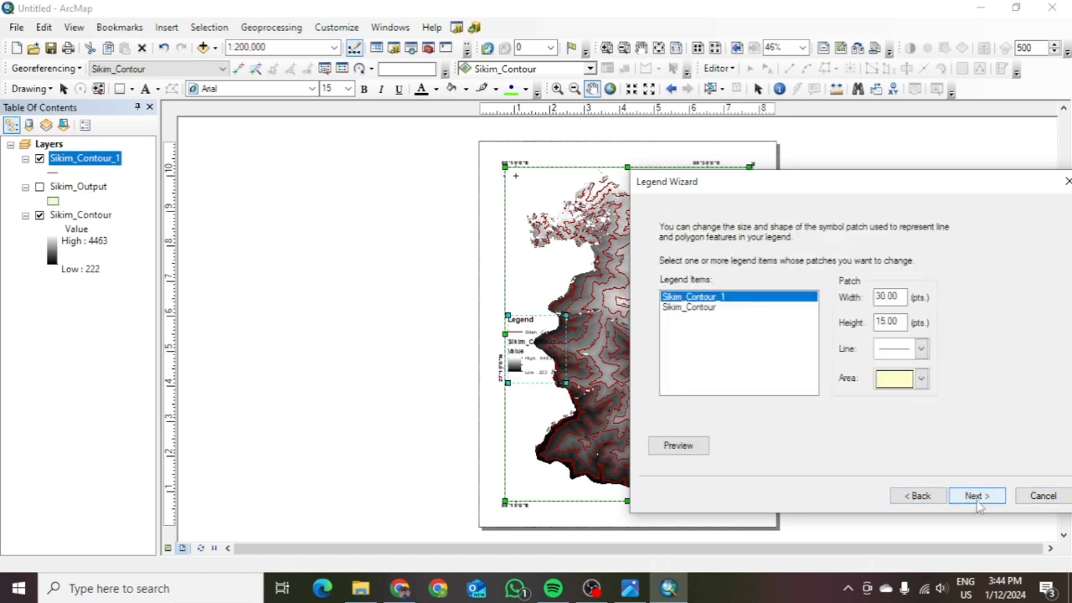
{"action": "left_click", "coordinate": [681, 447]}
{"action": "left_click", "coordinate": [690, 308]}
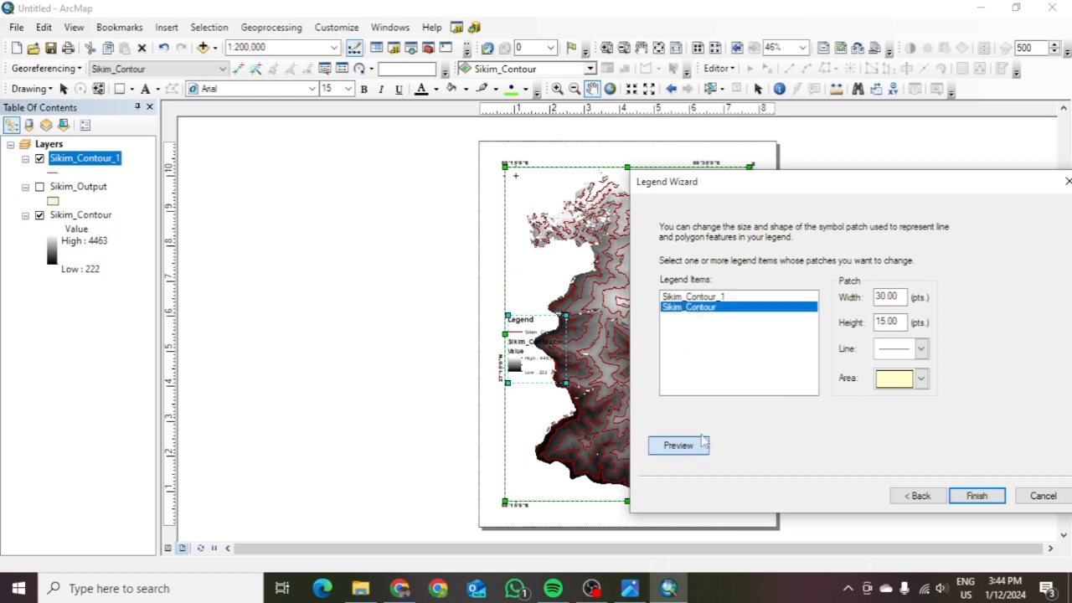
{"action": "left_click", "coordinate": [693, 298]}
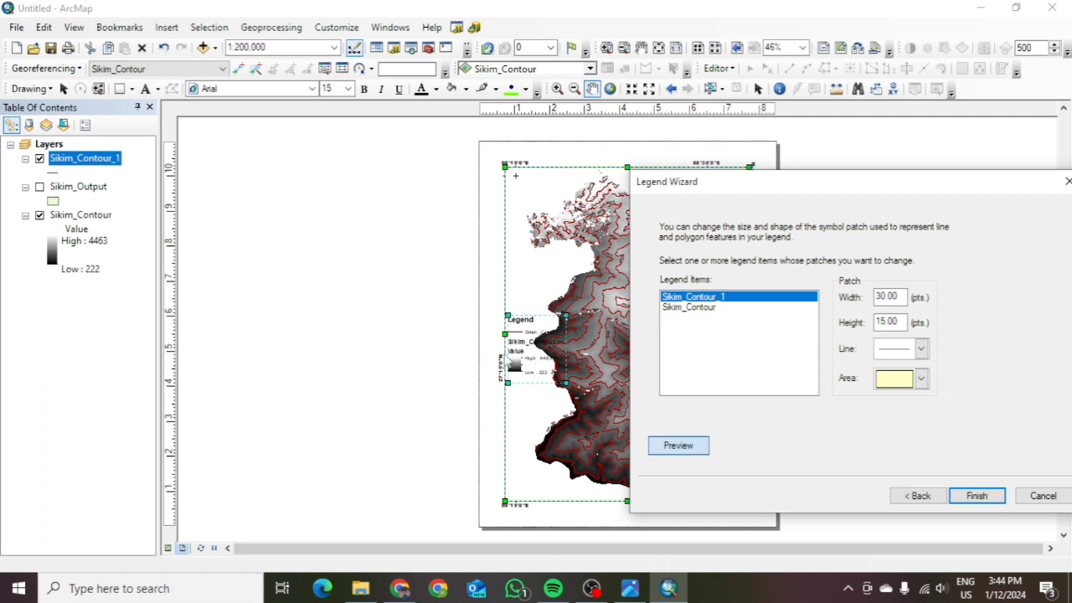
{"action": "left_click", "coordinate": [978, 496]}
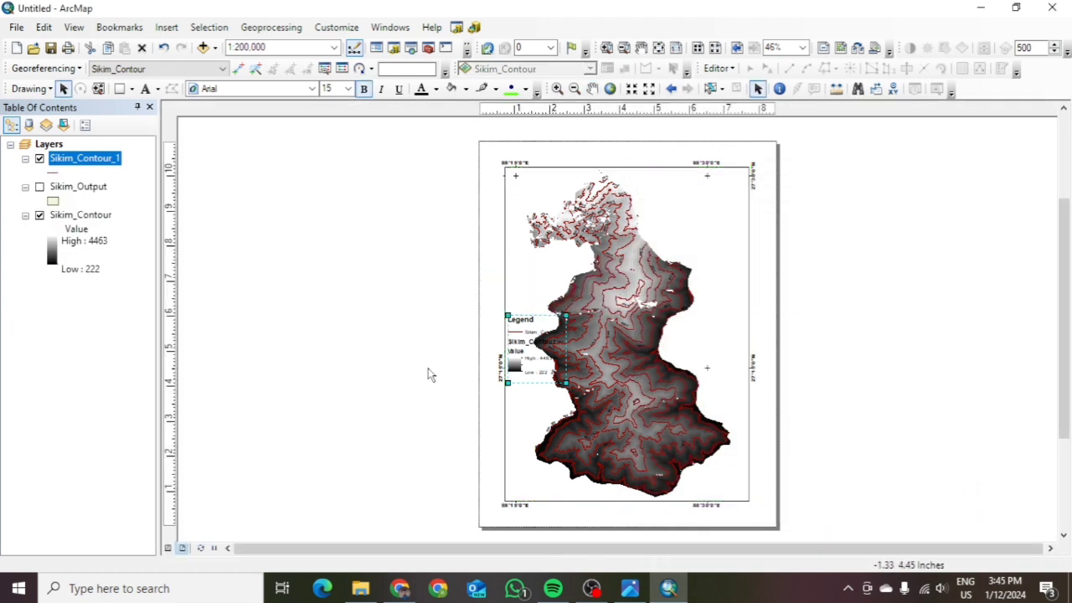
Move the legend to the blank area east of the mapped region and insert a Double Alternating Scale Bar 4 Metric.
{"action": "left_click_drag", "start_coordinate": [541, 325], "coordinate": [725, 320]}
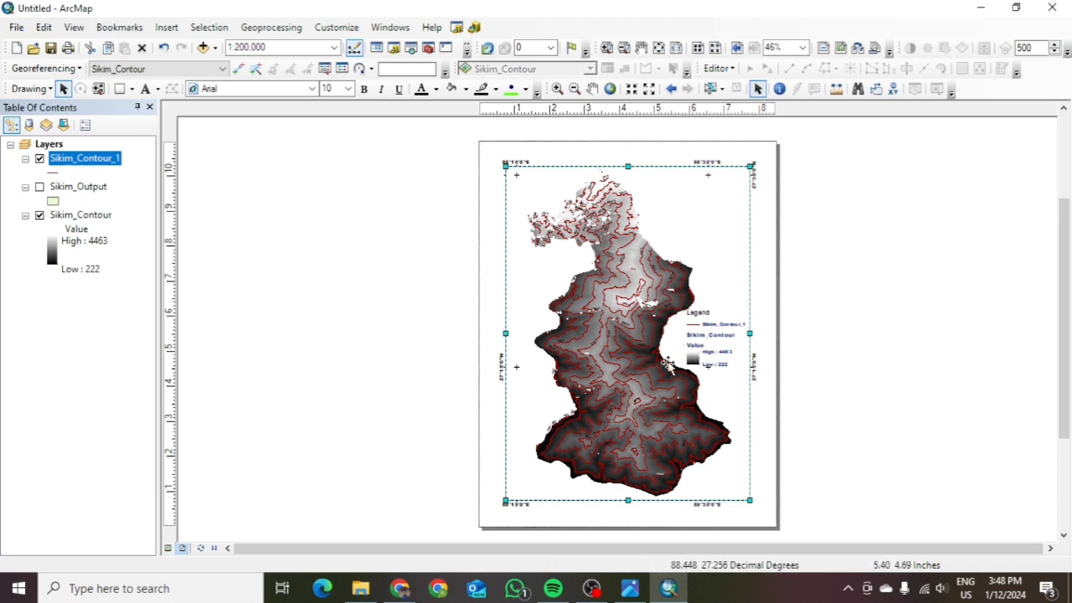
{"action": "left_click", "coordinate": [167, 26]}
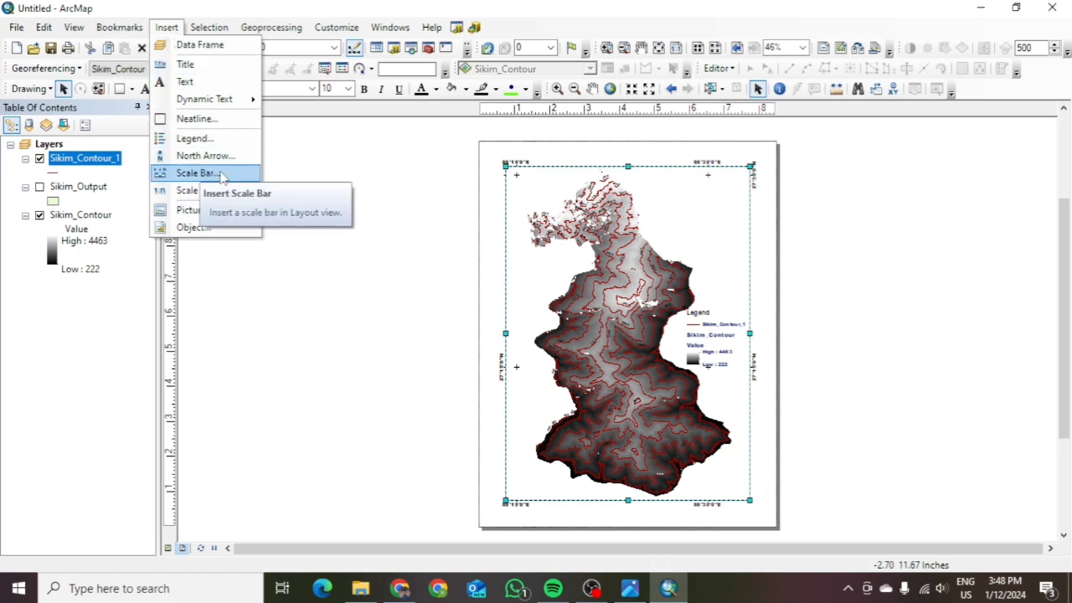
{"action": "left_click", "coordinate": [186, 172]}
{"action": "scroll", "coordinate": [145, 250], "scroll_direction": "down", "scroll_amount": 5}
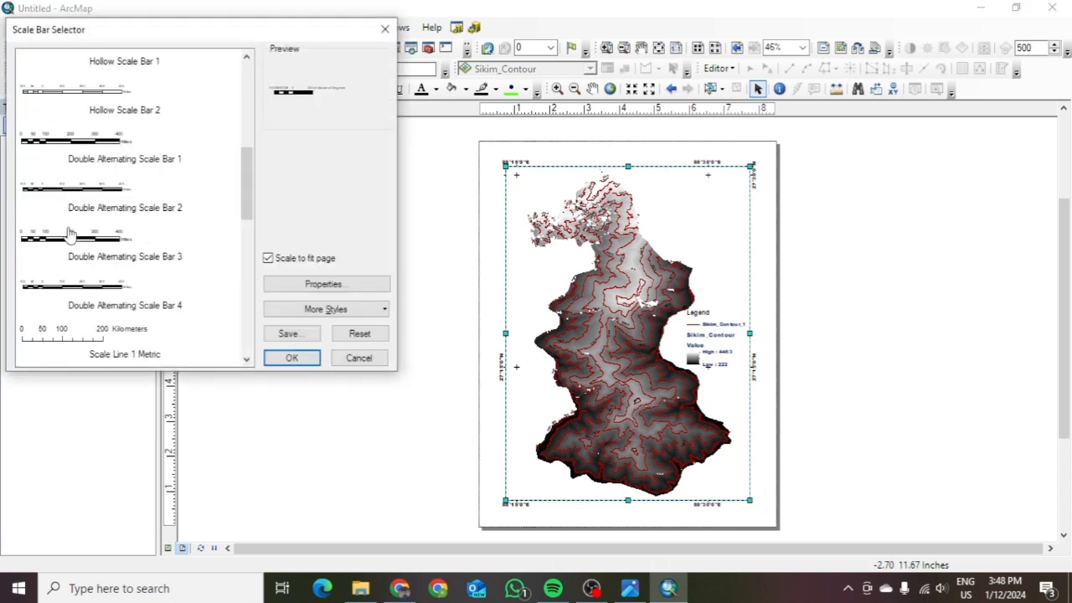
{"action": "scroll", "coordinate": [74, 229], "scroll_direction": "down", "scroll_amount": 2}
{"action": "scroll", "coordinate": [74, 229], "scroll_direction": "down", "scroll_amount": 5}
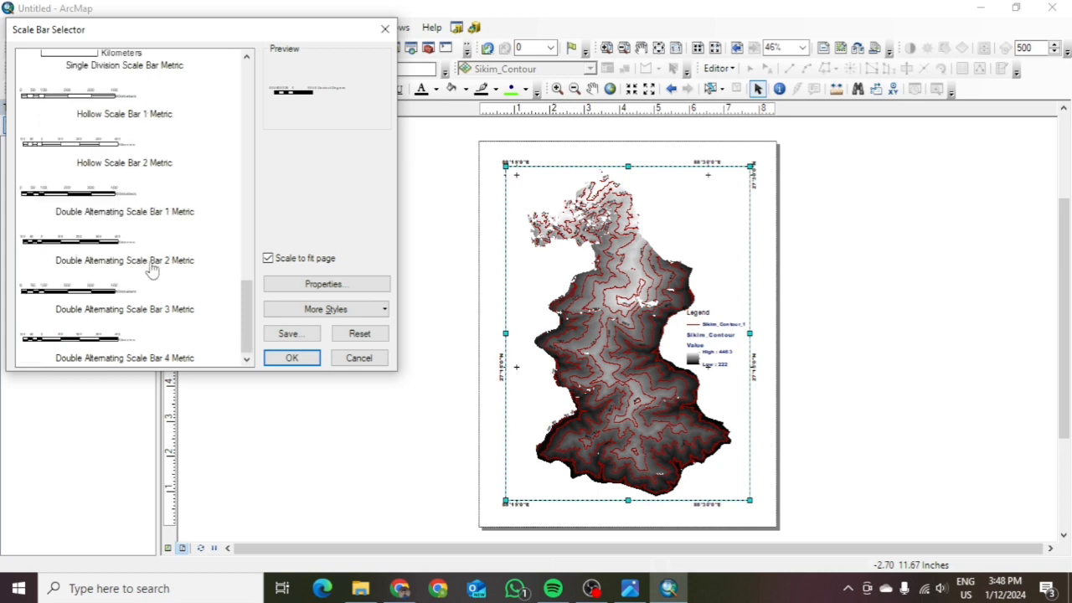
{"action": "scroll", "coordinate": [107, 310], "scroll_direction": "up", "scroll_amount": 3}
{"action": "scroll", "coordinate": [107, 314], "scroll_direction": "down", "scroll_amount": 3}
{"action": "left_click", "coordinate": [96, 340]}
{"action": "left_click", "coordinate": [288, 363]}
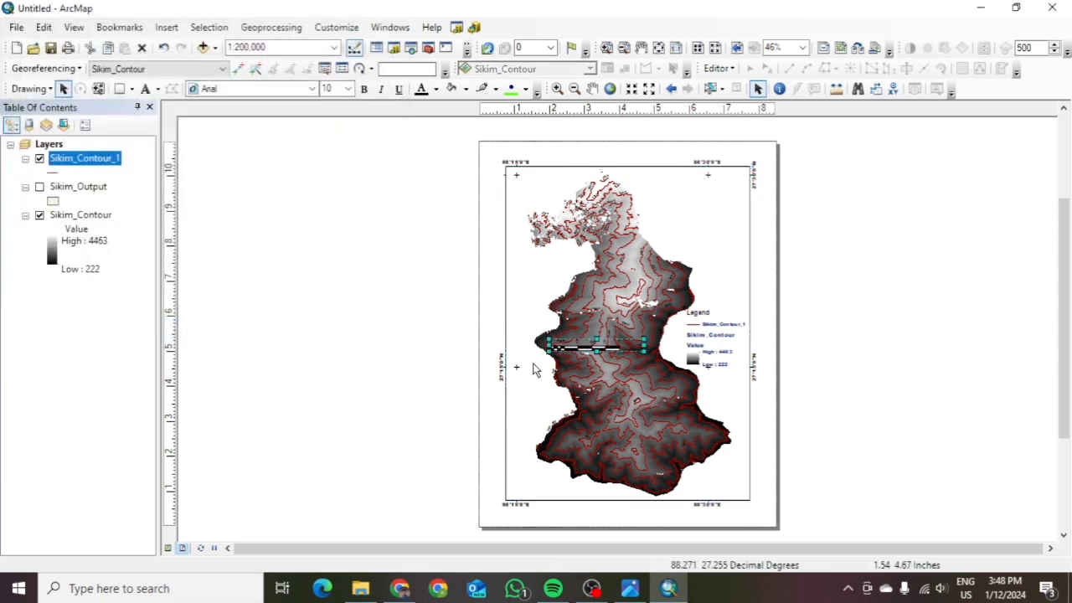
Place the scale bar below the map frame at the page's lower-left corner and enlarge it until it reads up to 12 kilometers.
{"action": "left_click_drag", "start_coordinate": [579, 347], "coordinate": [524, 518]}
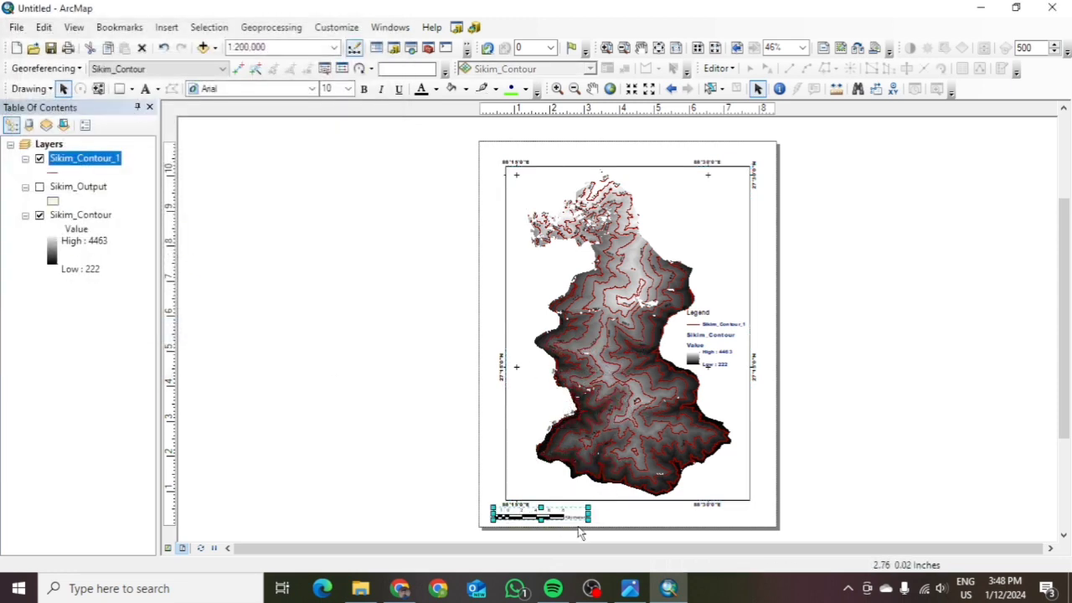
{"action": "left_click_drag", "start_coordinate": [588, 519], "coordinate": [651, 523]}
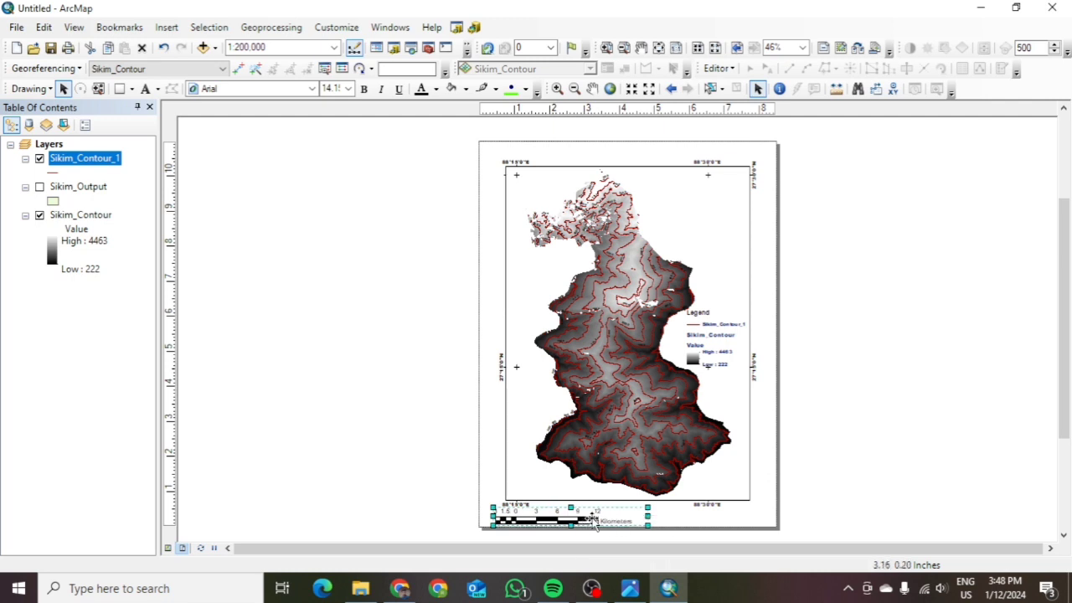
{"action": "left_click_drag", "start_coordinate": [577, 519], "coordinate": [589, 521]}
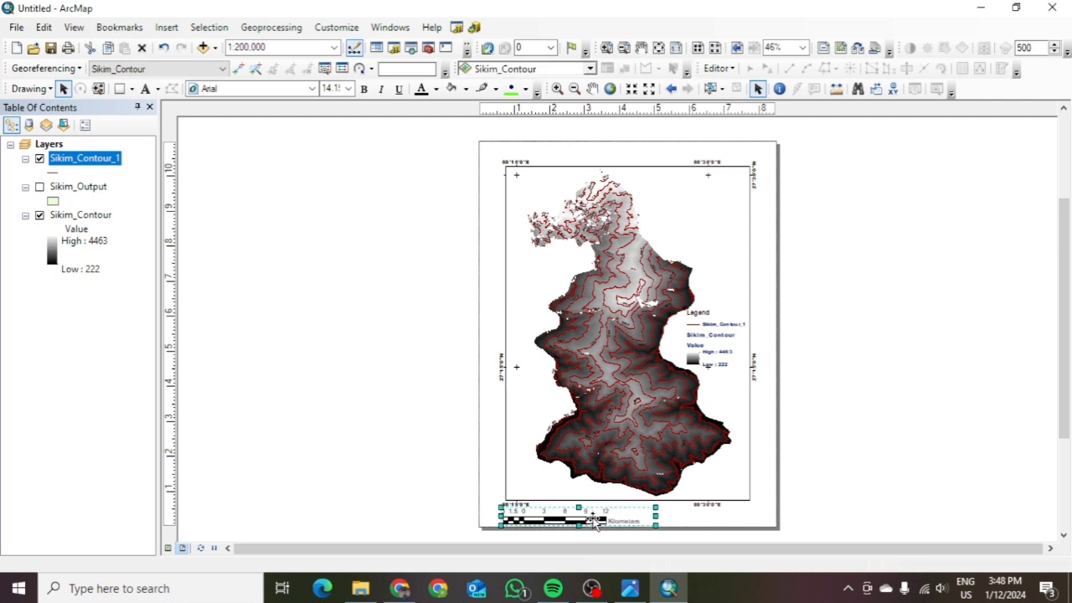
{"action": "left_click", "coordinate": [494, 486]}
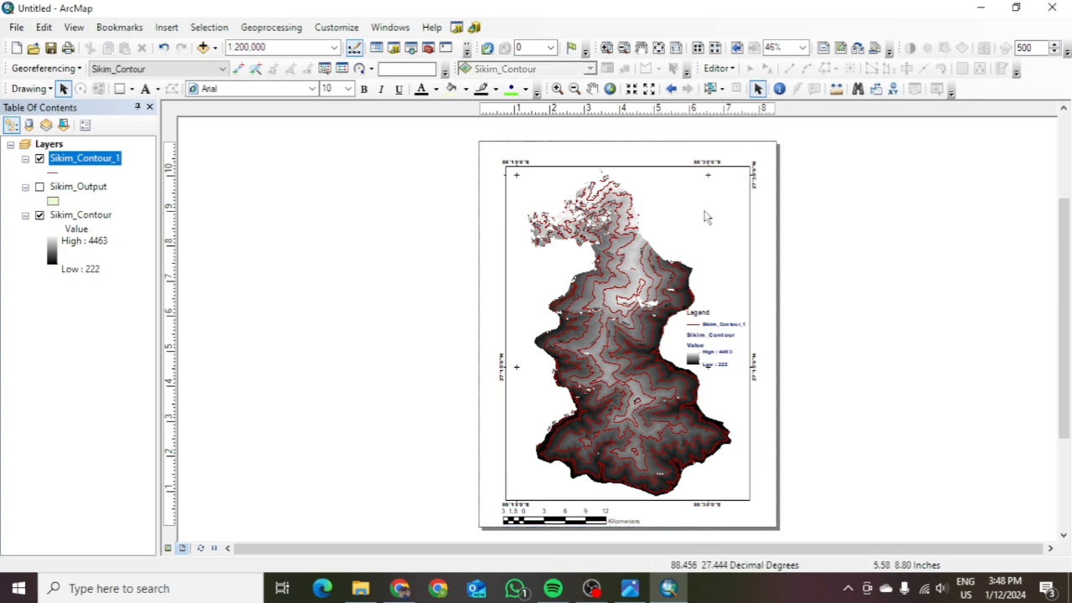
Insert the ESRI North 3 north arrow, enlarge it and place it in the map frame's upper-right corner.
{"action": "left_click", "coordinate": [161, 28]}
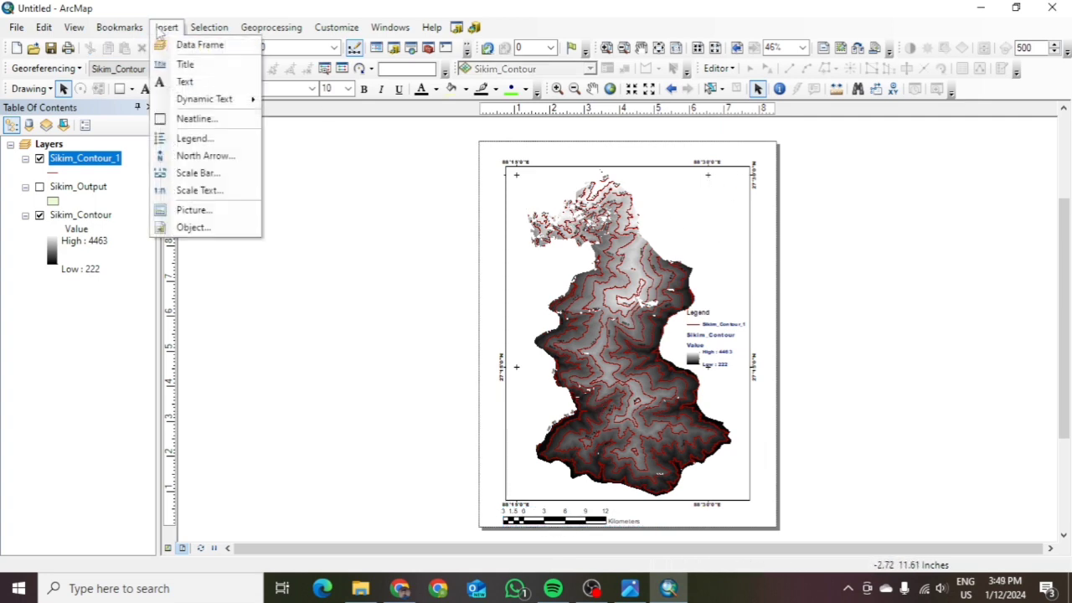
{"action": "left_click", "coordinate": [206, 156]}
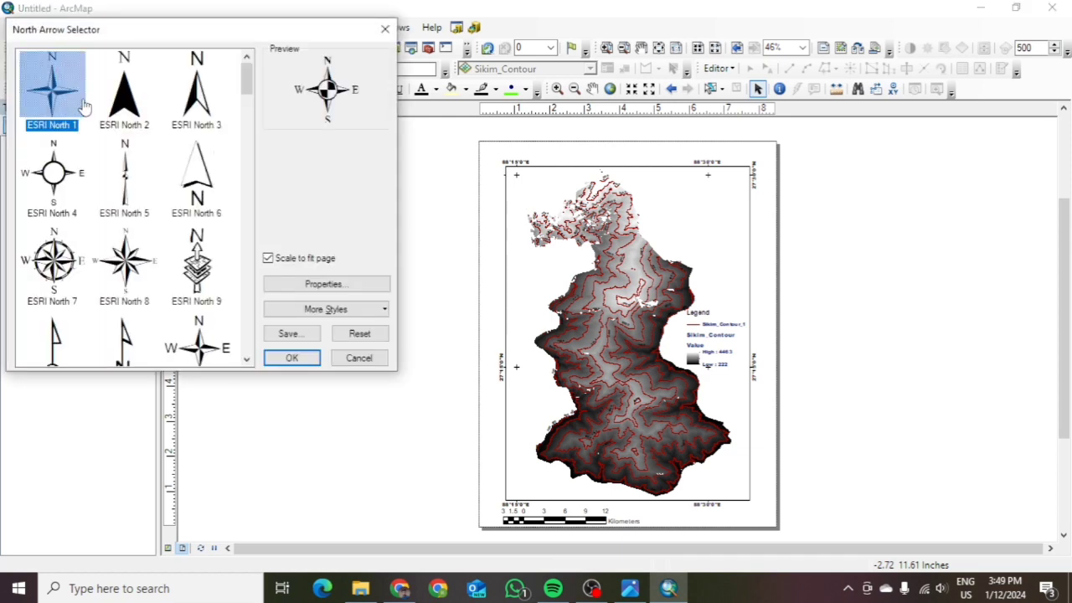
{"action": "scroll", "coordinate": [128, 147], "scroll_direction": "down", "scroll_amount": 5}
{"action": "scroll", "coordinate": [128, 147], "scroll_direction": "up", "scroll_amount": 5}
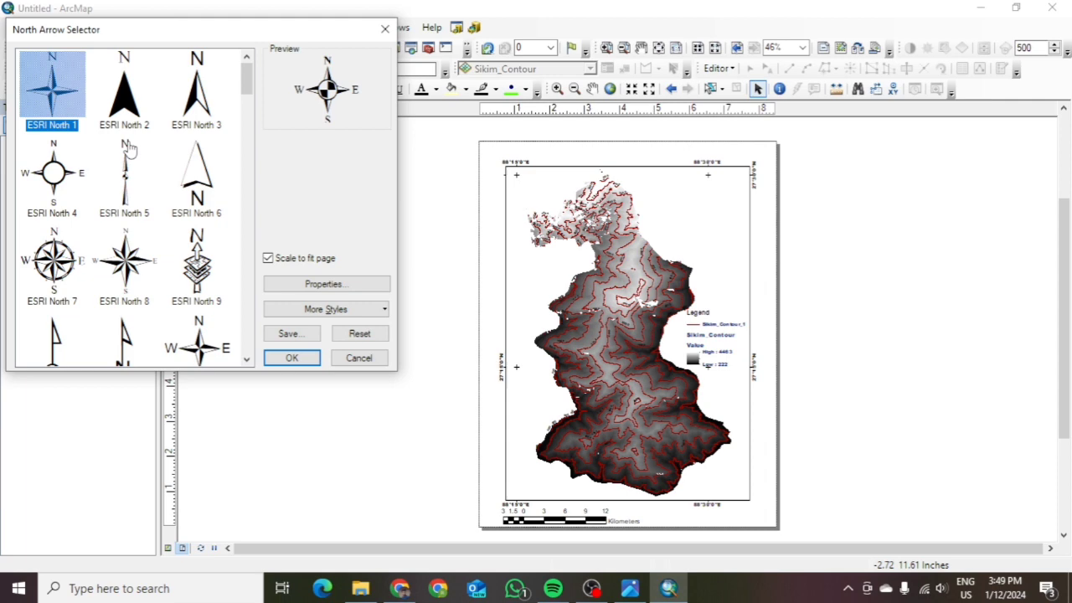
{"action": "left_click", "coordinate": [200, 92]}
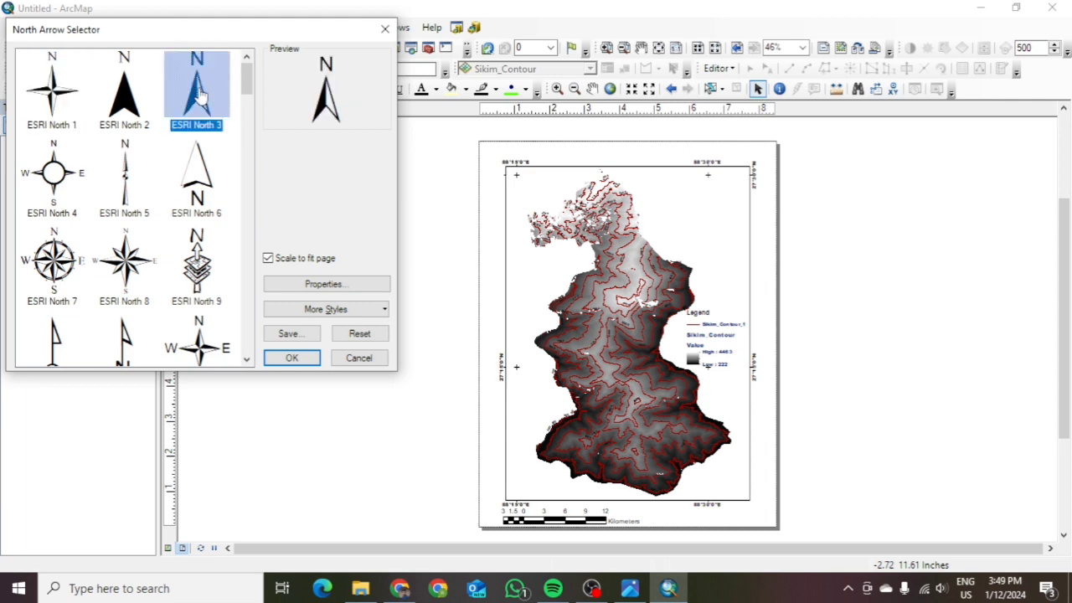
{"action": "left_click", "coordinate": [295, 352]}
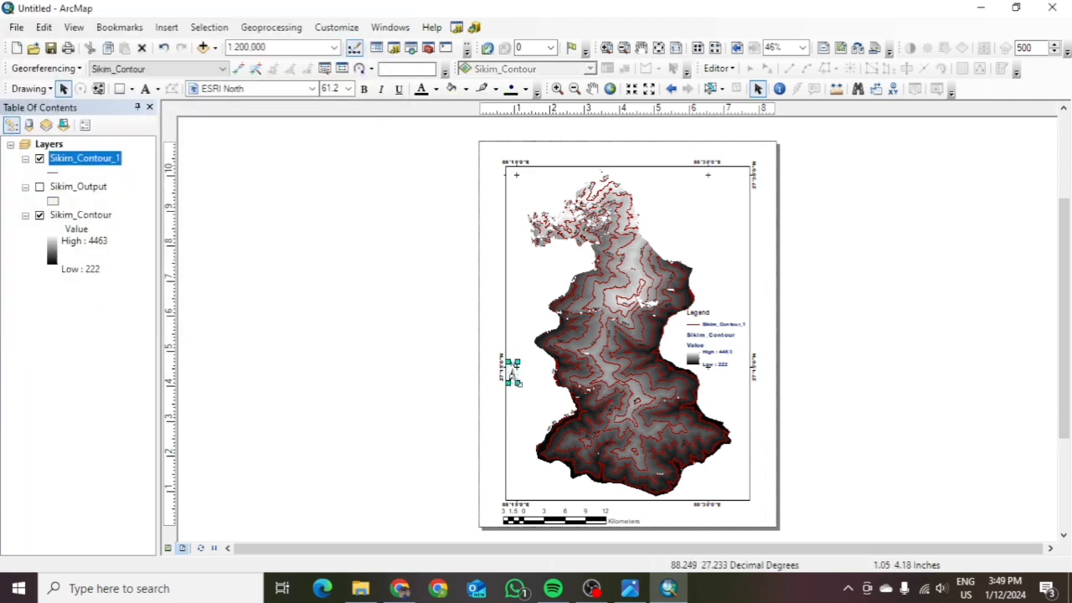
{"action": "left_click_drag", "start_coordinate": [518, 381], "coordinate": [714, 202]}
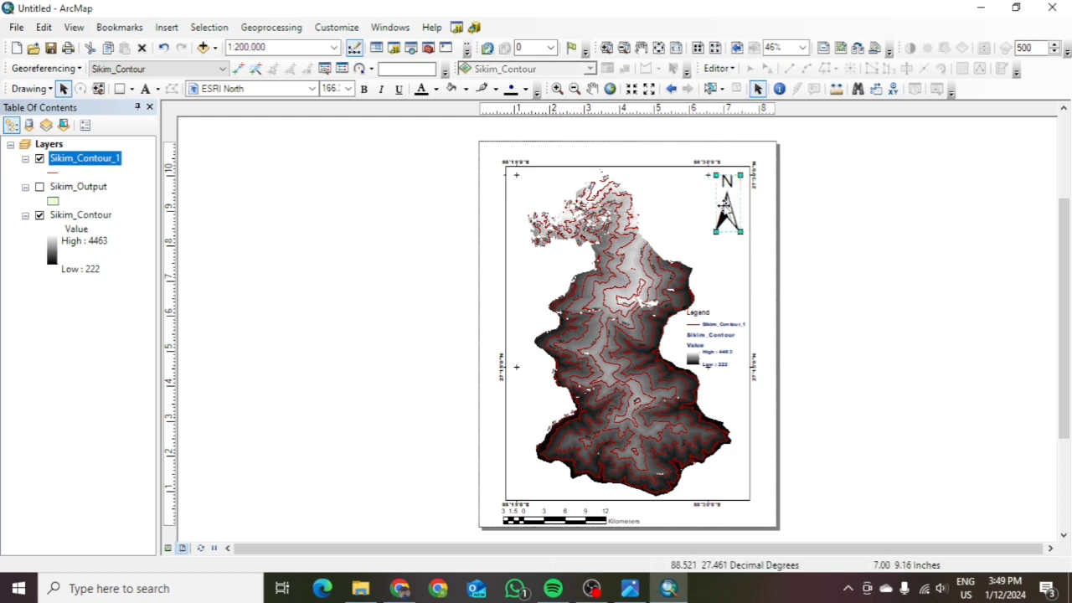
{"action": "left_click", "coordinate": [730, 262]}
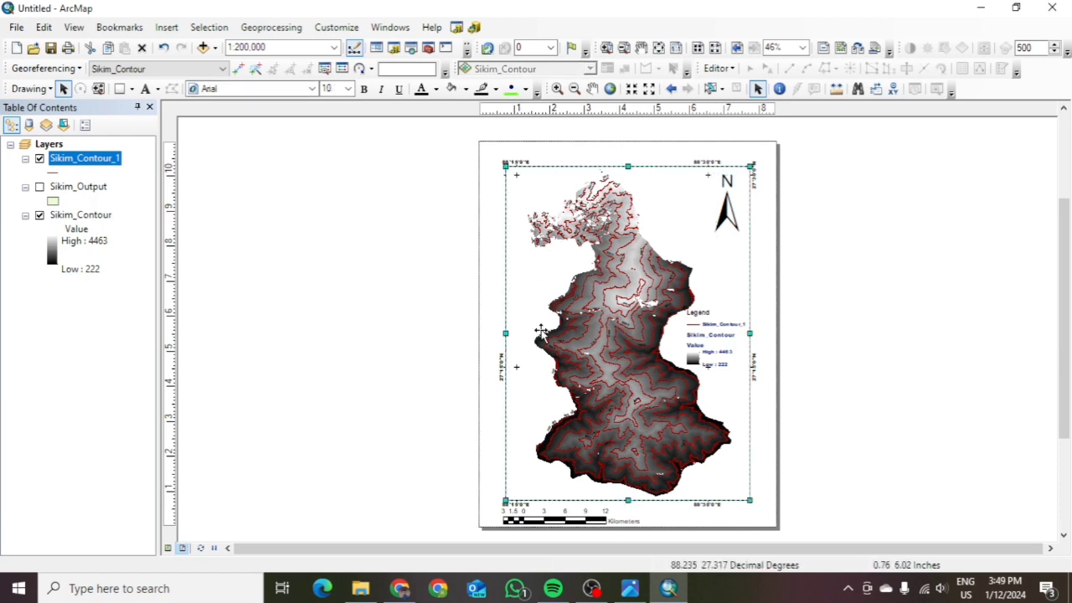
Insert the map title "Contour map Of Sikim".
{"action": "left_click", "coordinate": [166, 27]}
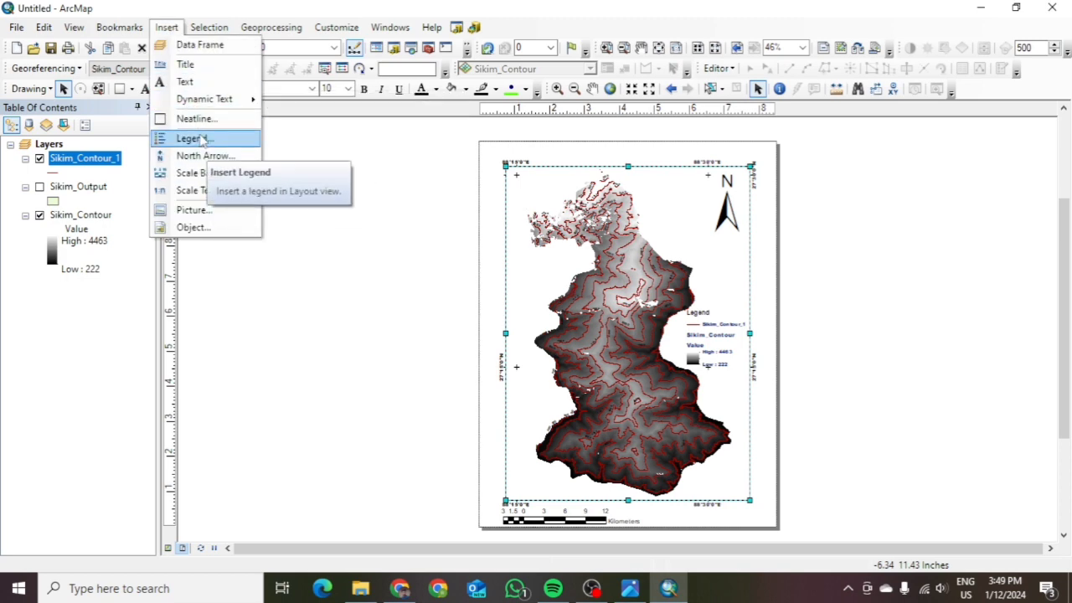
{"action": "left_click", "coordinate": [190, 66]}
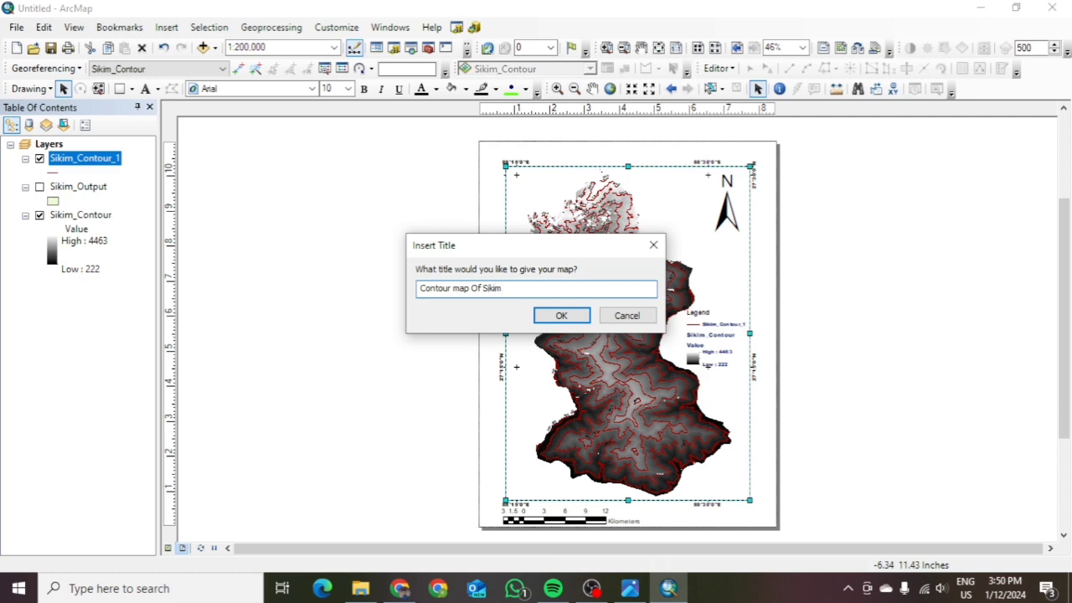
{"action": "left_click", "coordinate": [580, 325]}
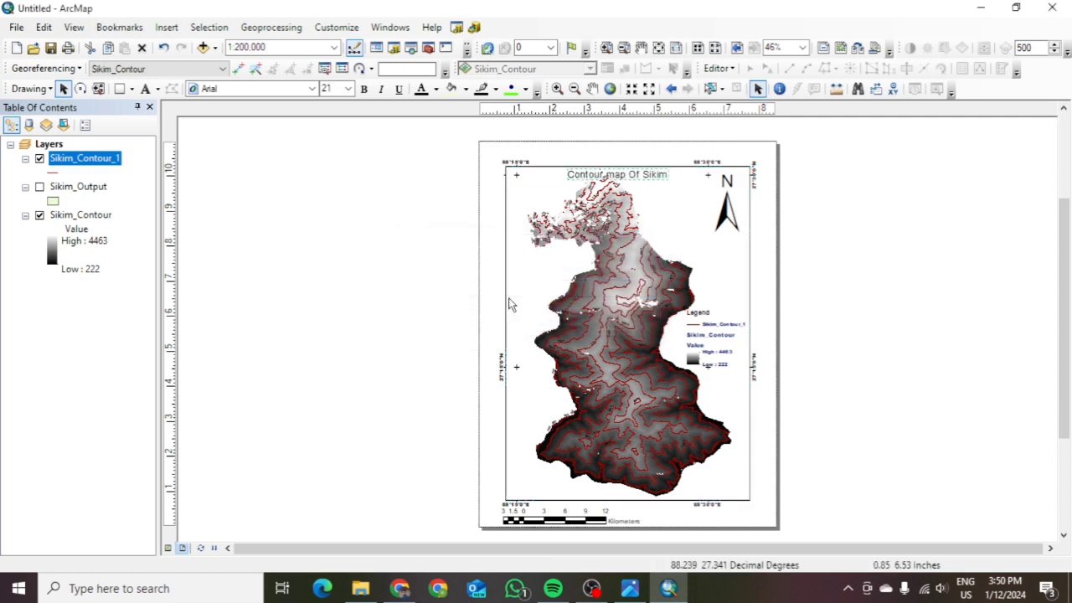
Format the map title as centred Arial 35.64 text and move it above the map frame.
{"action": "double_click", "coordinate": [635, 172]}
{"action": "left_click", "coordinate": [856, 373]}
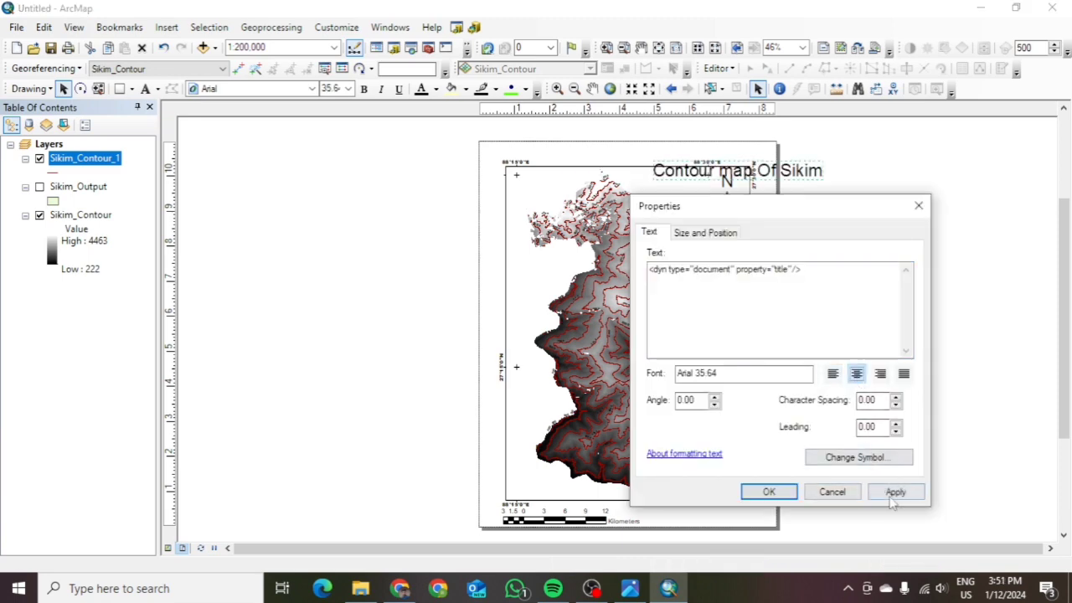
{"action": "left_click", "coordinate": [895, 492]}
{"action": "left_click", "coordinate": [749, 493]}
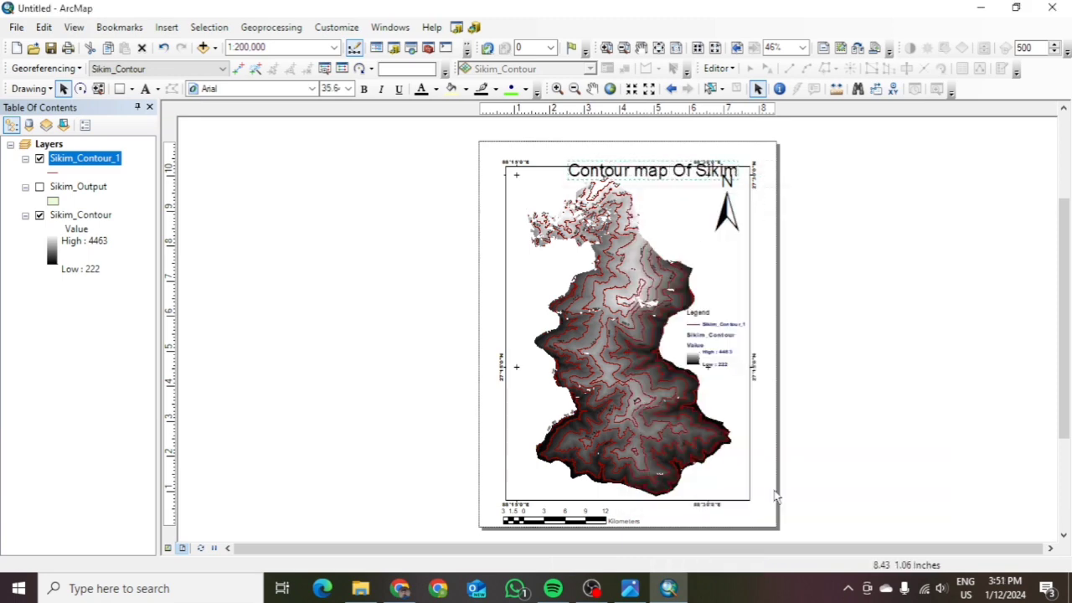
{"action": "mouse_move", "coordinate": [655, 172]}
{"action": "left_mouse_down"}
{"action": "mouse_move", "coordinate": [626, 155]}
{"action": "mouse_move", "coordinate": [648, 153]}
{"action": "left_mouse_up"}
{"action": "key", "text": "ctrl+z"}
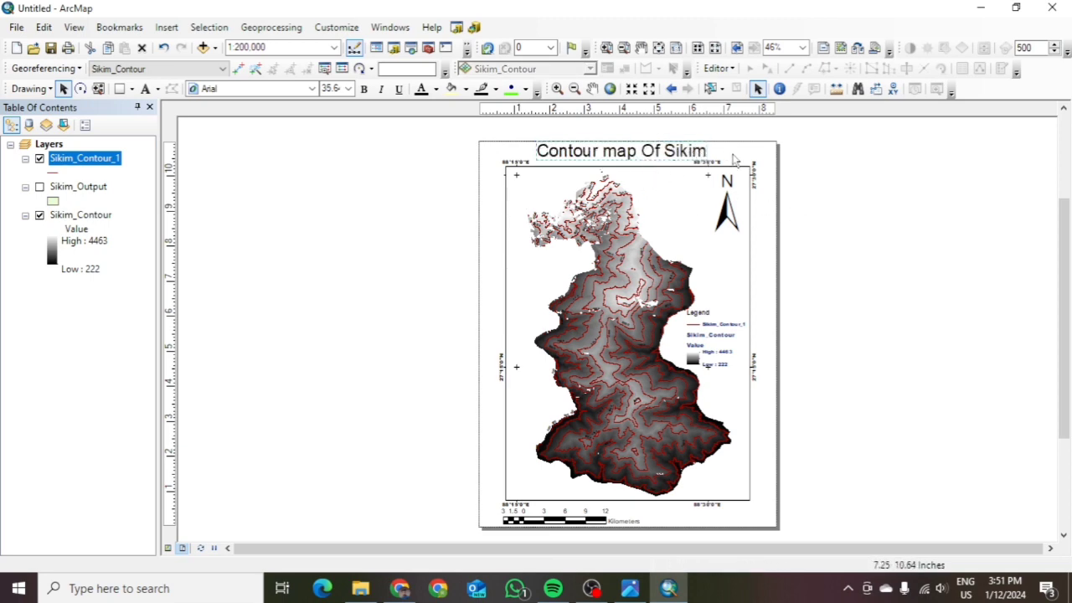
{"action": "left_click", "coordinate": [807, 175]}
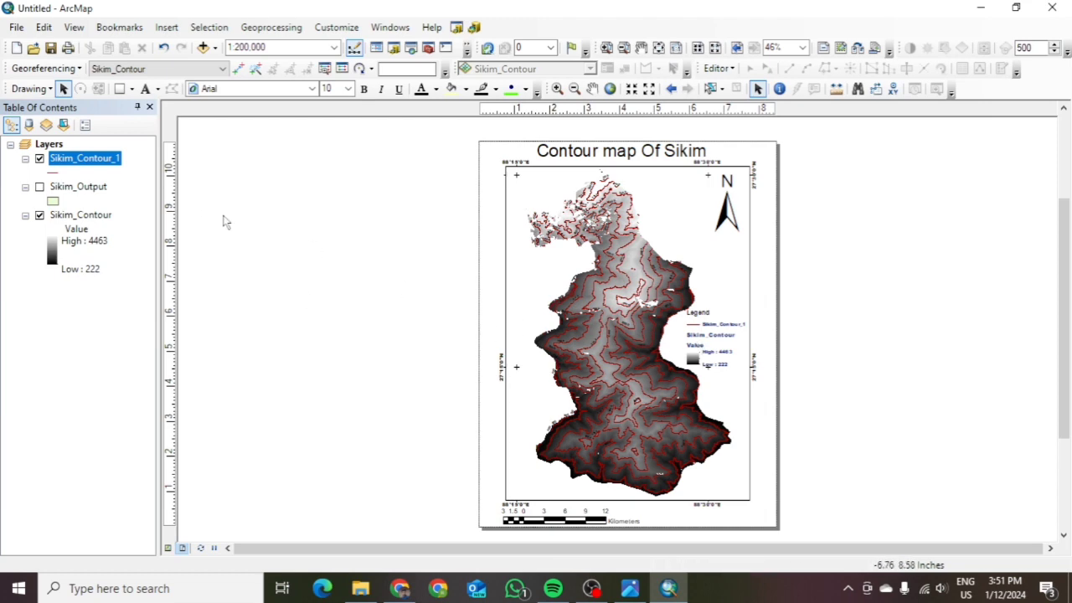
Export the map layout as a 96 dpi JPEG named "Sikim Contour Map" in the gangtok folder.
{"action": "left_click", "coordinate": [18, 29]}
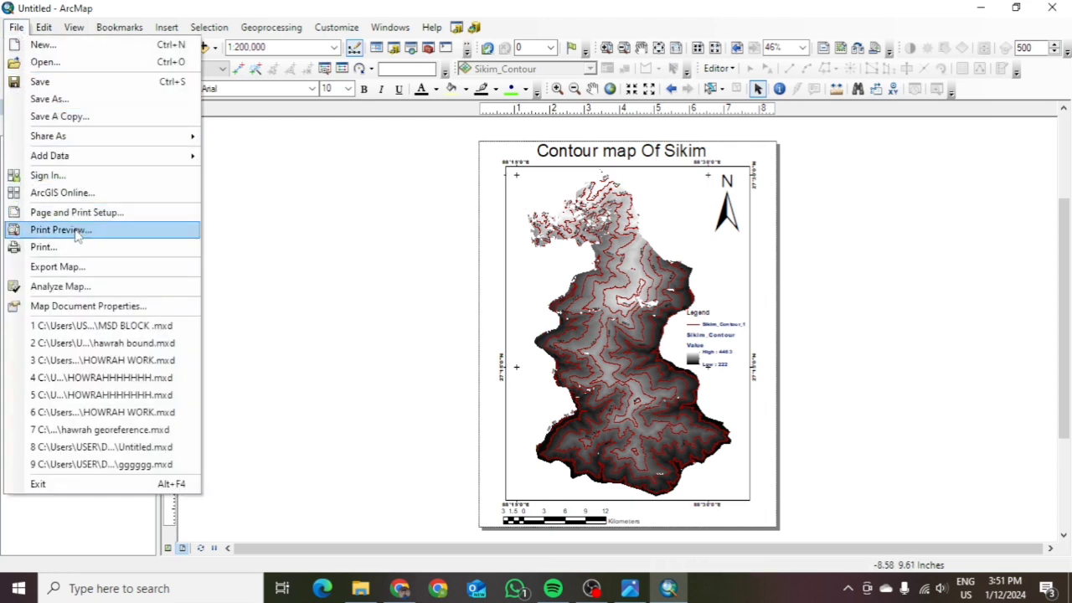
{"action": "left_click", "coordinate": [75, 266]}
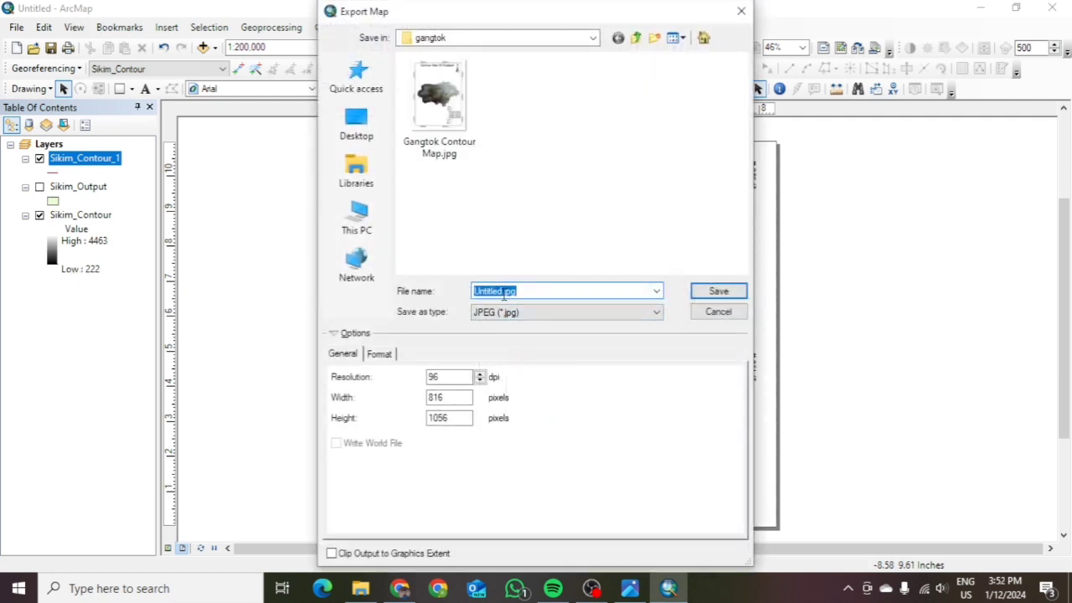
{"action": "left_click", "coordinate": [592, 37]}
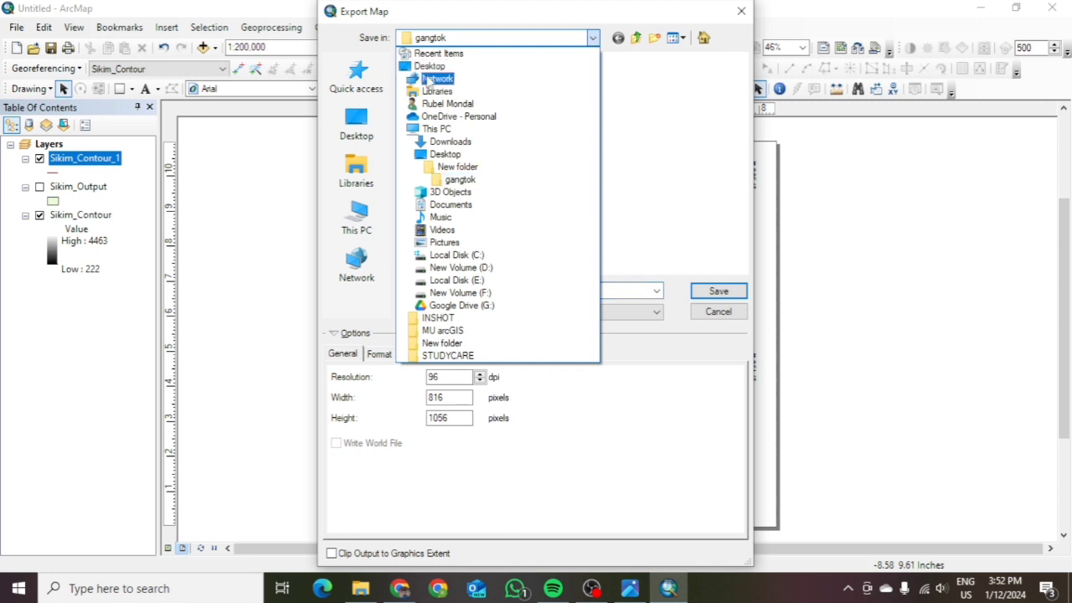
{"action": "left_click", "coordinate": [459, 179]}
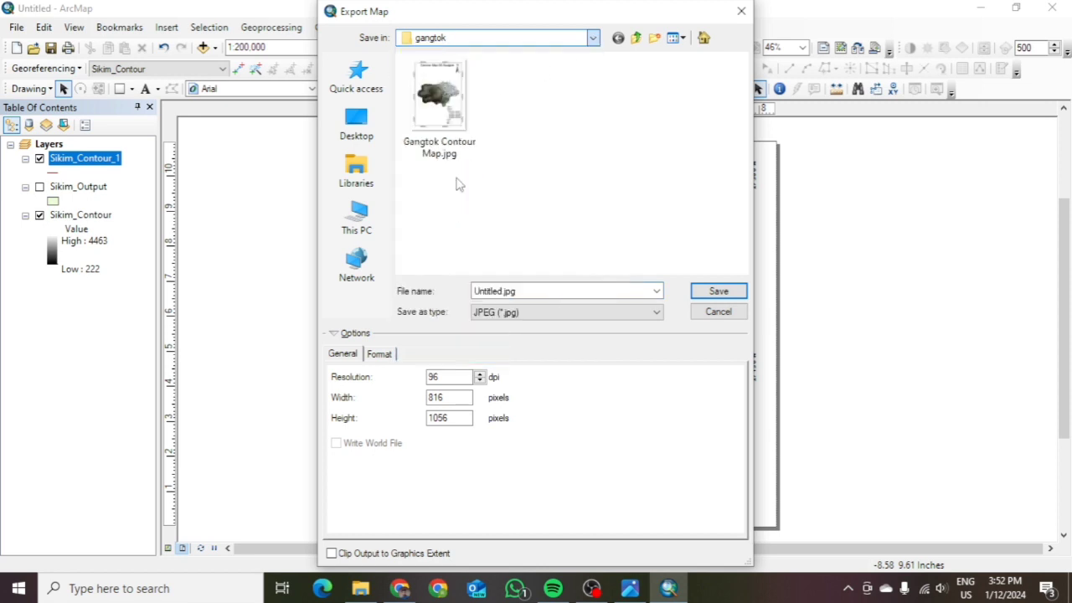
{"action": "left_click", "coordinate": [502, 291]}
{"action": "left_click", "coordinate": [500, 290]}
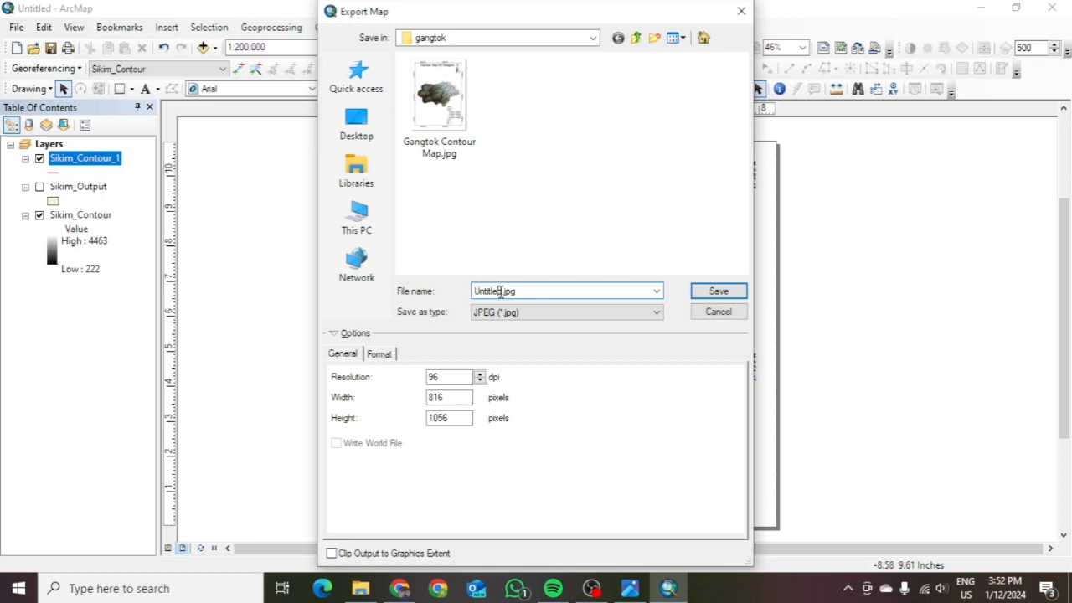
{"action": "key", "text": "BackSpace"}
{"action": "key", "text": "BackSpace"}
{"action": "key", "text": "BackSpace"}
{"action": "key", "text": "BackSpace"}
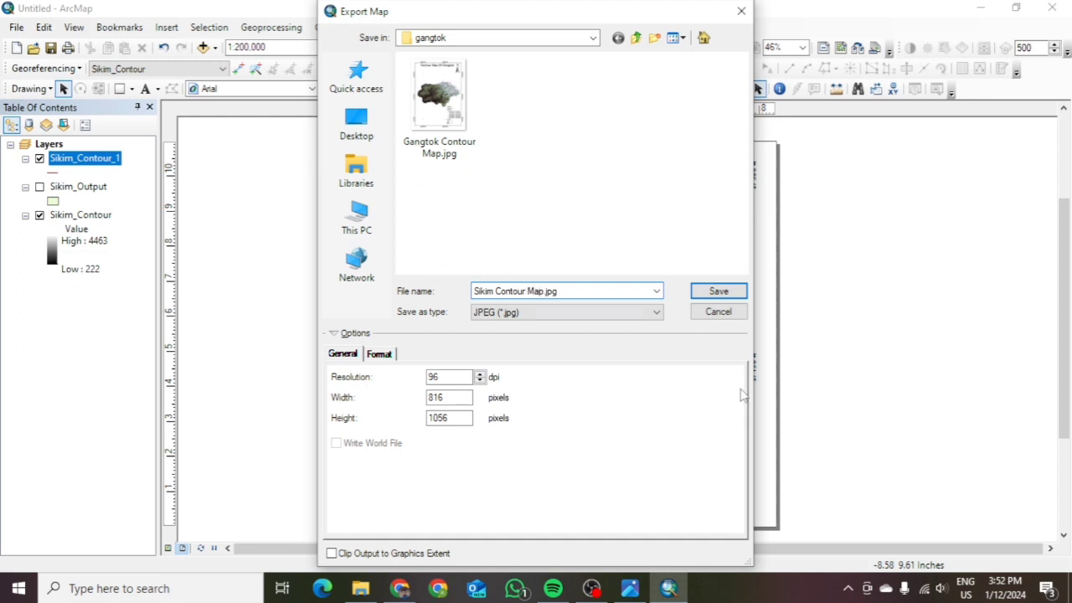
{"action": "left_click", "coordinate": [718, 292]}
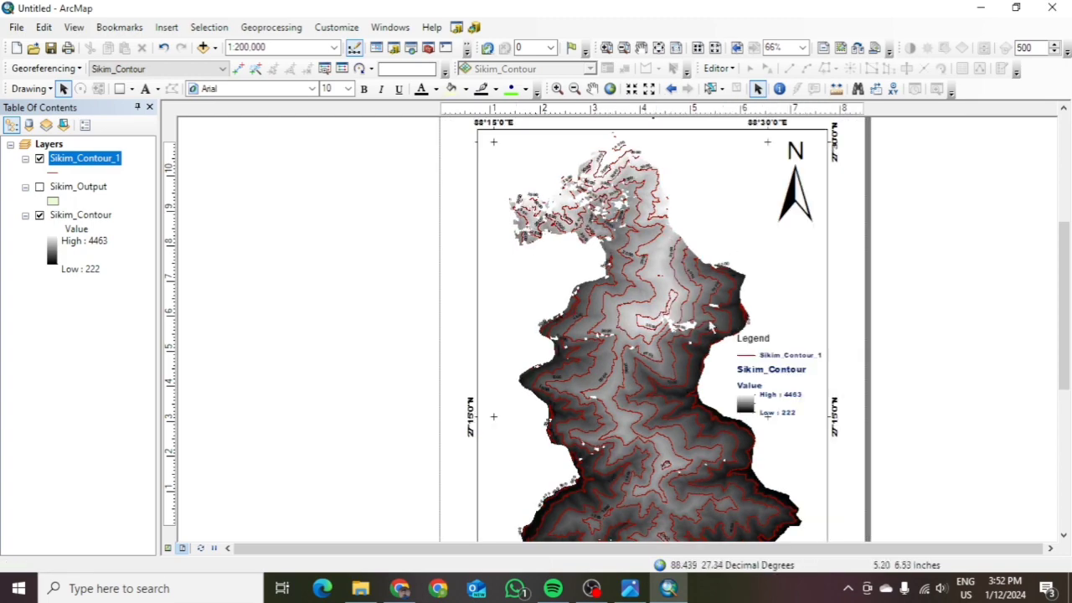
Minimise ArcMap, open the exported Sikim Contour Map.jpg from the gangtok folder inside New folder, and examine its contour labels and legend up close.
{"action": "scroll", "coordinate": [615, 268], "scroll_direction": "down", "scroll_amount": 2}
{"action": "scroll", "coordinate": [623, 268], "scroll_direction": "up", "scroll_amount": 4}
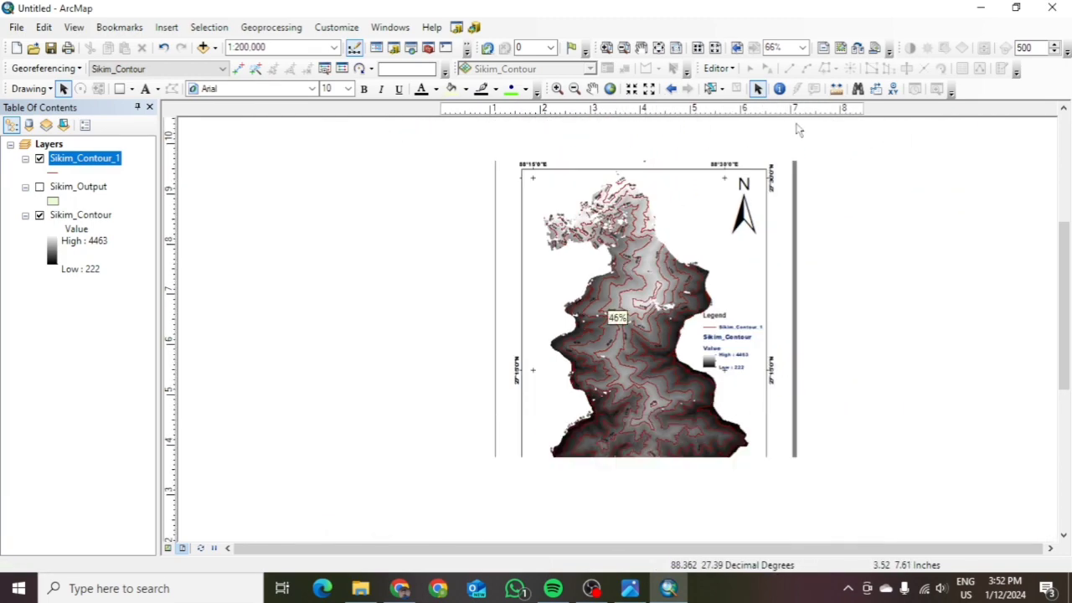
{"action": "left_click", "coordinate": [981, 8]}
{"action": "left_click", "coordinate": [929, 55]}
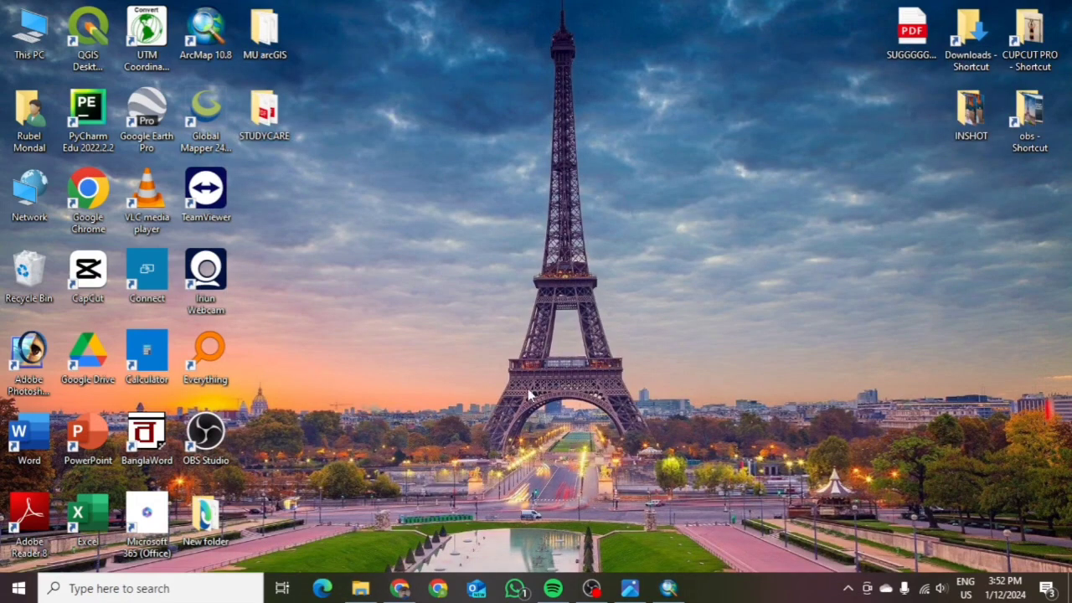
{"action": "double_click", "coordinate": [204, 516]}
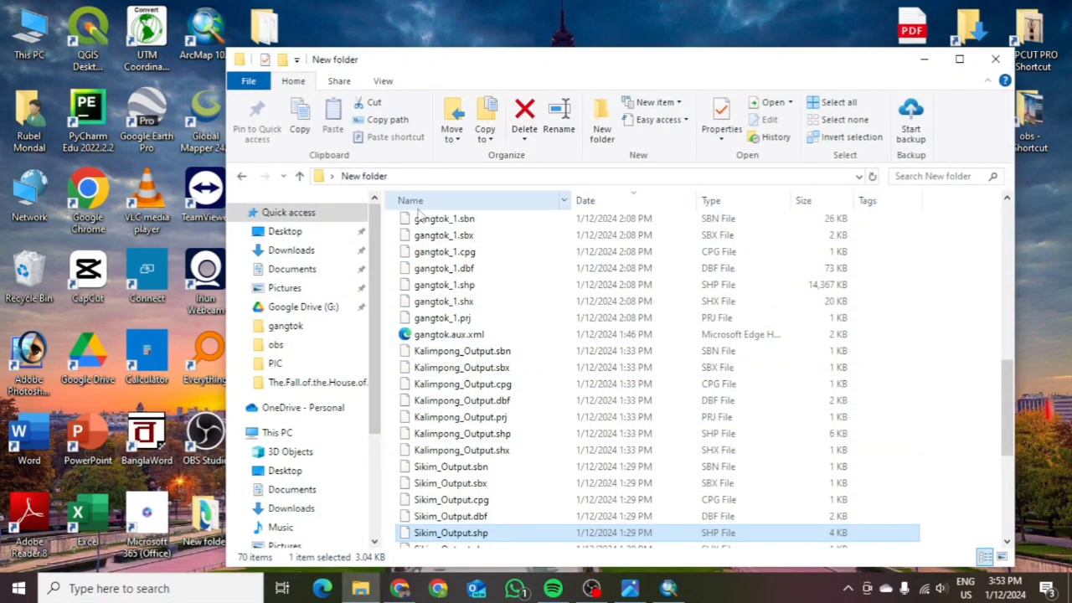
{"action": "scroll", "coordinate": [470, 258], "scroll_direction": "up", "scroll_amount": 10}
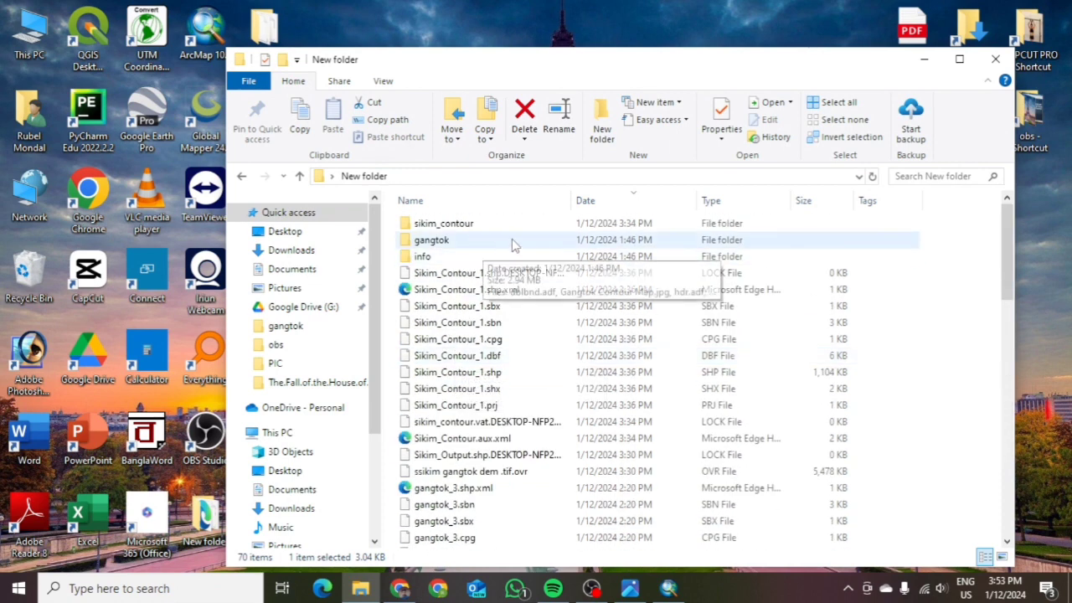
{"action": "double_click", "coordinate": [459, 245]}
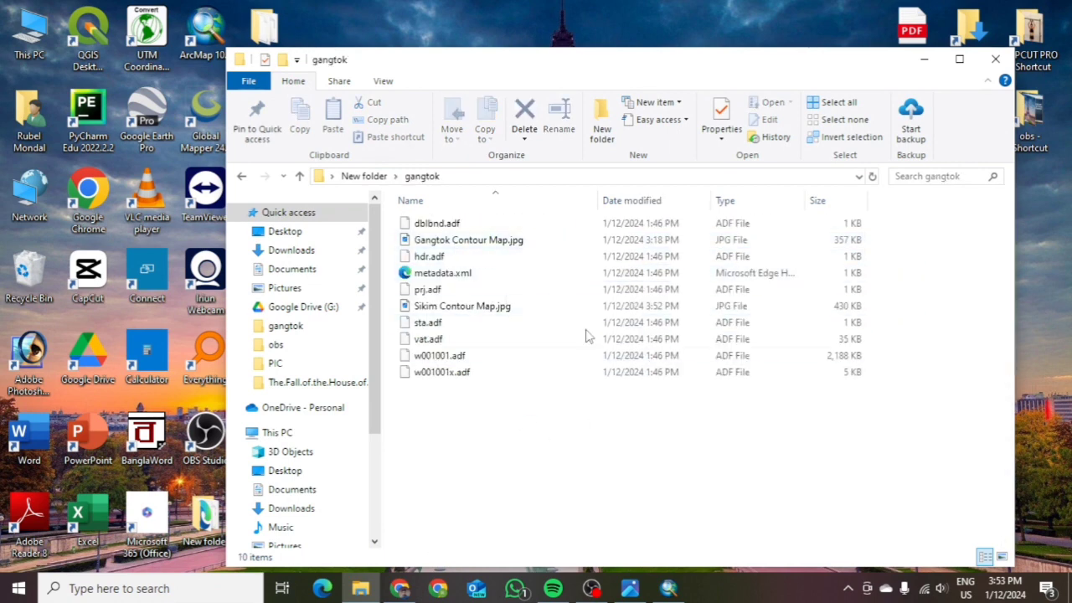
{"action": "double_click", "coordinate": [485, 310]}
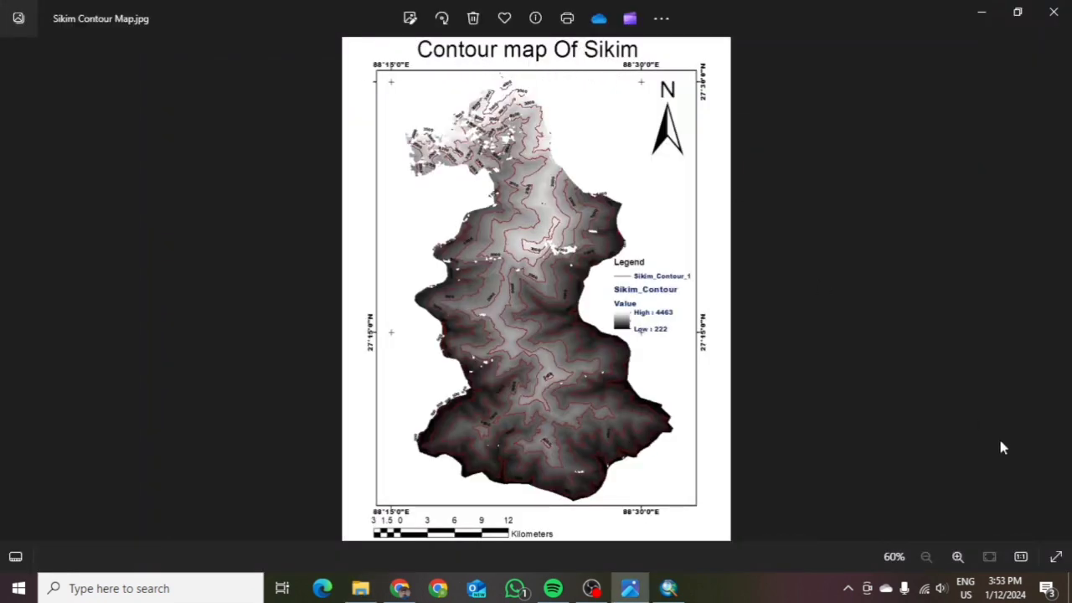
{"action": "scroll", "coordinate": [488, 402], "scroll_direction": "up", "scroll_amount": 5}
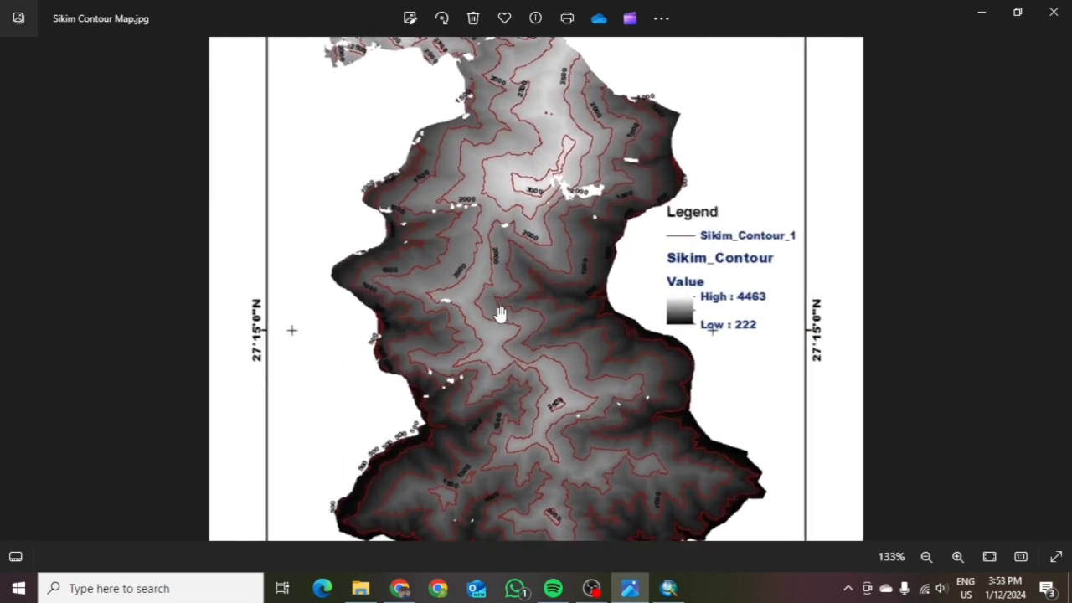
{"action": "scroll", "coordinate": [739, 243], "scroll_direction": "down", "scroll_amount": 5}
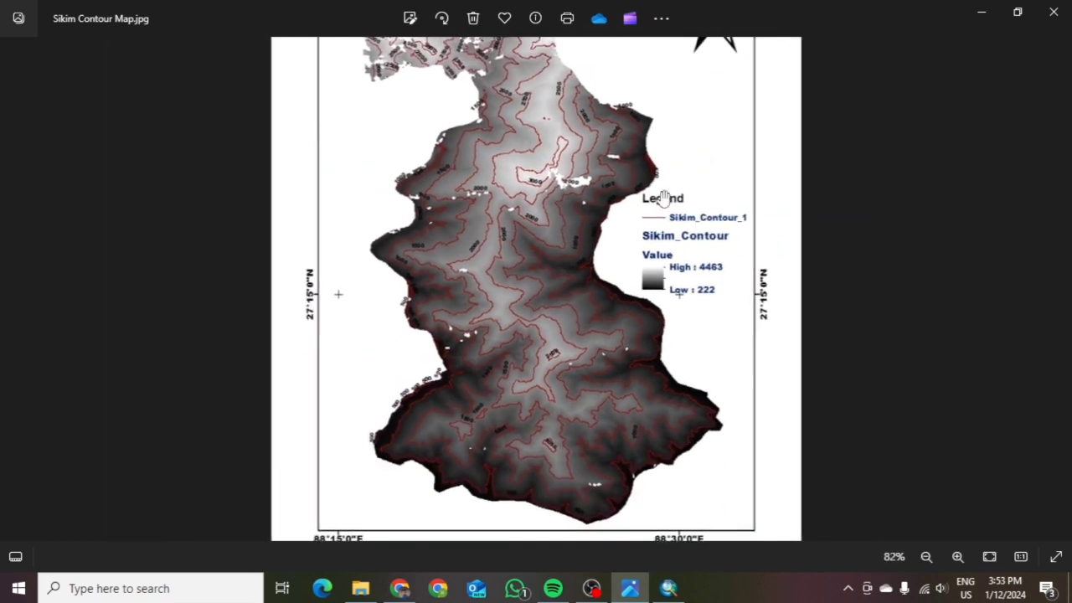